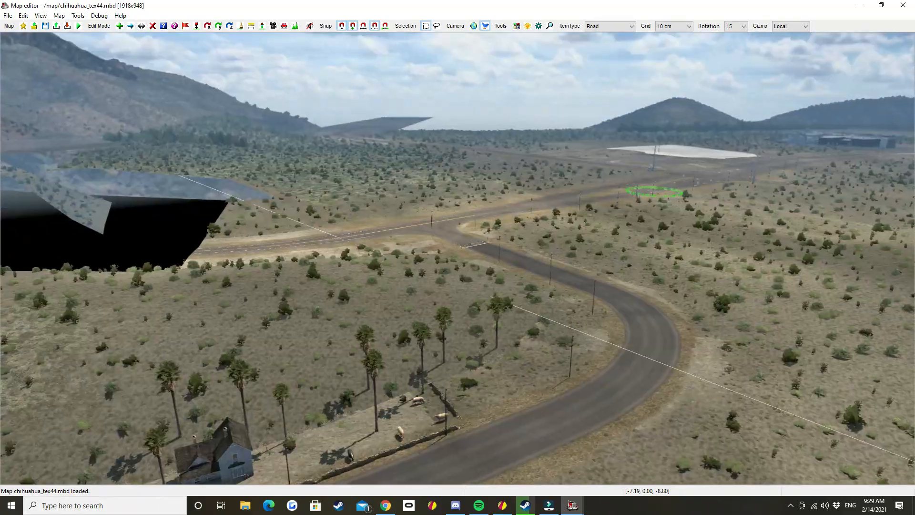
Switch to the top-down map view and examine the roads around the Coastline Mining and Steeler sites near Douglas.
{"action": "key", "text": "p"}
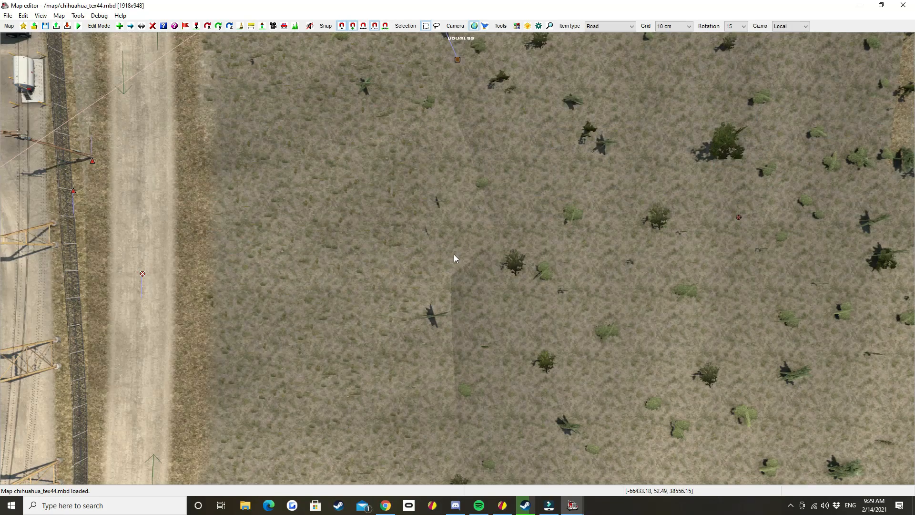
{"action": "scroll", "coordinate": [453, 259], "scroll_direction": "down", "scroll_amount": 6}
{"action": "scroll", "coordinate": [472, 319], "scroll_direction": "down", "scroll_amount": 6}
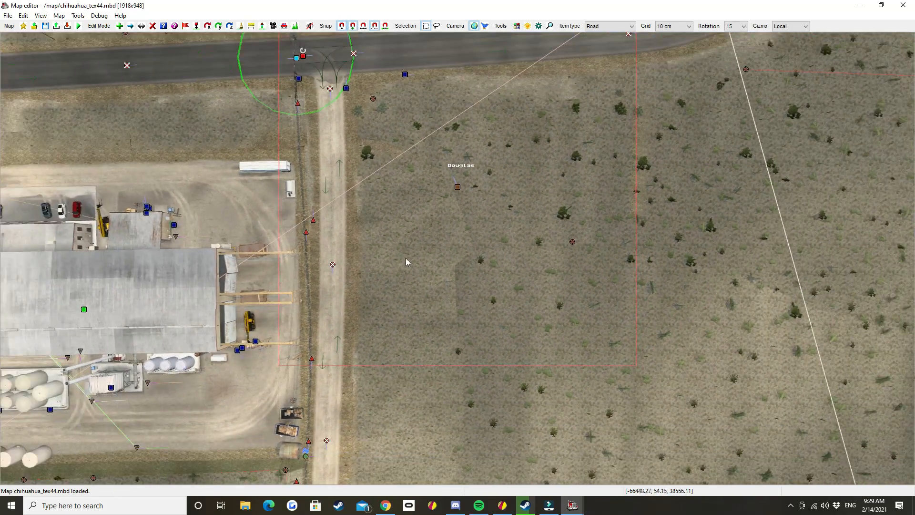
{"action": "scroll", "coordinate": [431, 360], "scroll_direction": "down", "scroll_amount": 4}
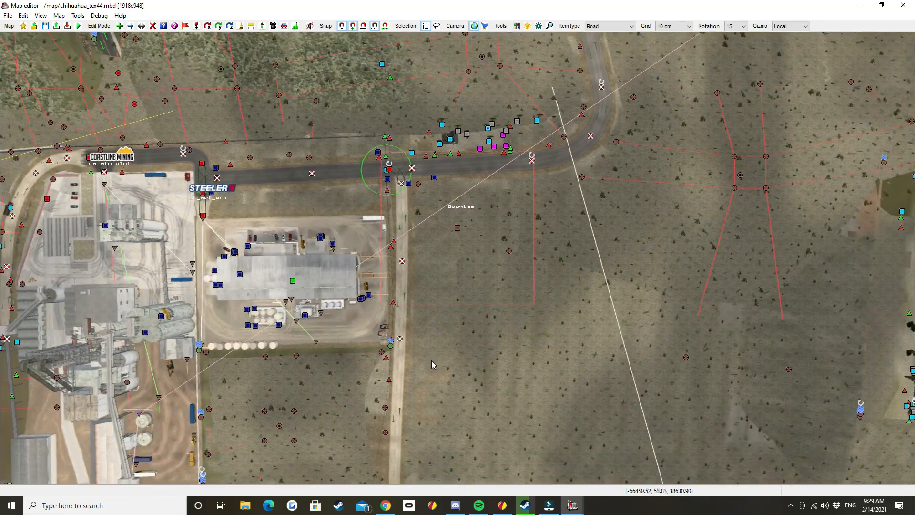
{"action": "right_click_drag", "start_coordinate": [445, 261], "coordinate": [404, 350]}
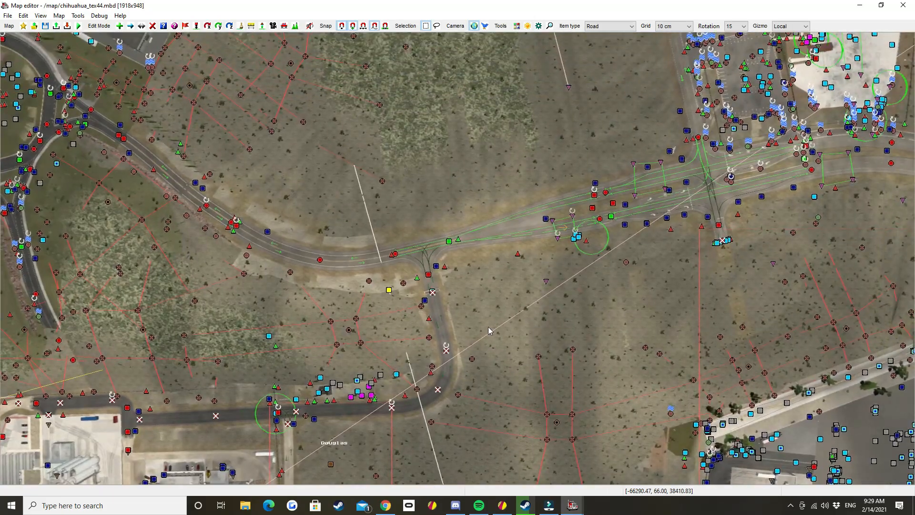
{"action": "right_click_drag", "start_coordinate": [489, 331], "coordinate": [615, 183]}
{"action": "left_click", "coordinate": [282, 322]}
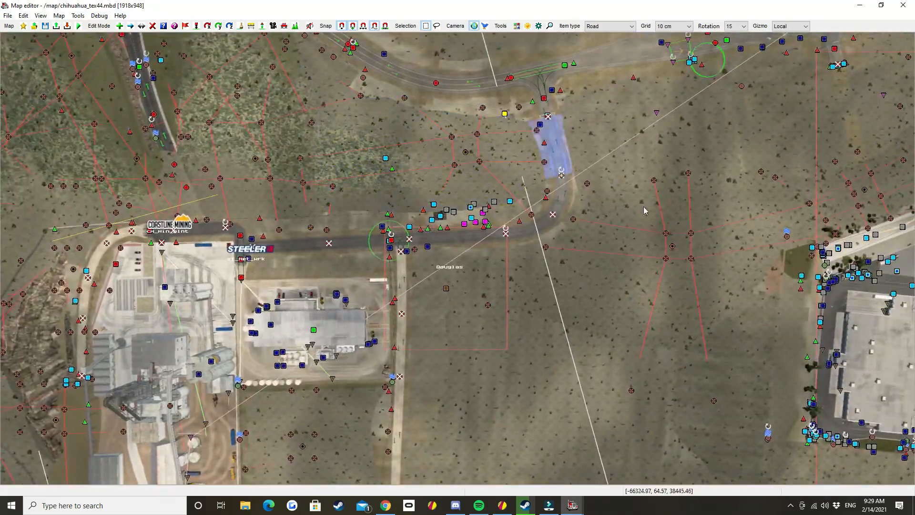
{"action": "right_click_drag", "start_coordinate": [574, 231], "coordinate": [514, 186]}
{"action": "scroll", "coordinate": [519, 241], "scroll_direction": "down", "scroll_amount": 1}
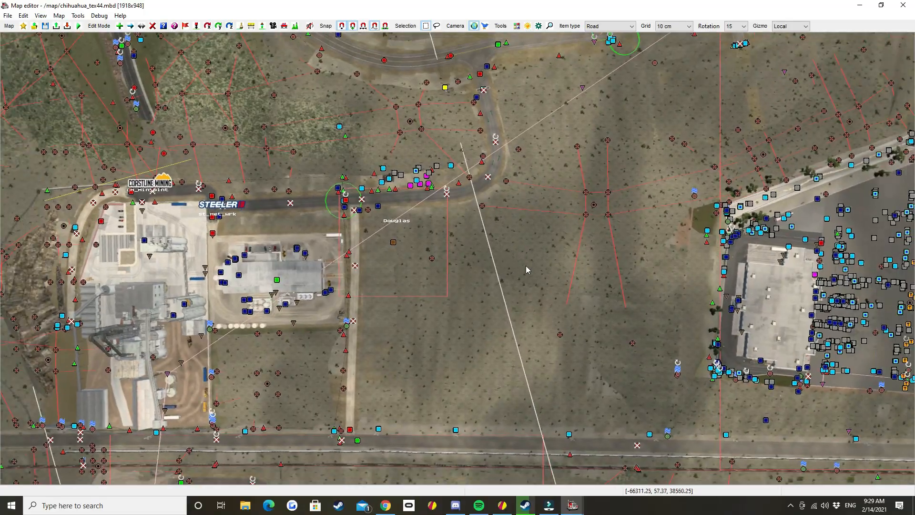
Survey the whole Chihuahua map from above and locate the highway junction north of the Coastline Mining site.
{"action": "scroll", "coordinate": [525, 267], "scroll_direction": "down", "scroll_amount": 5}
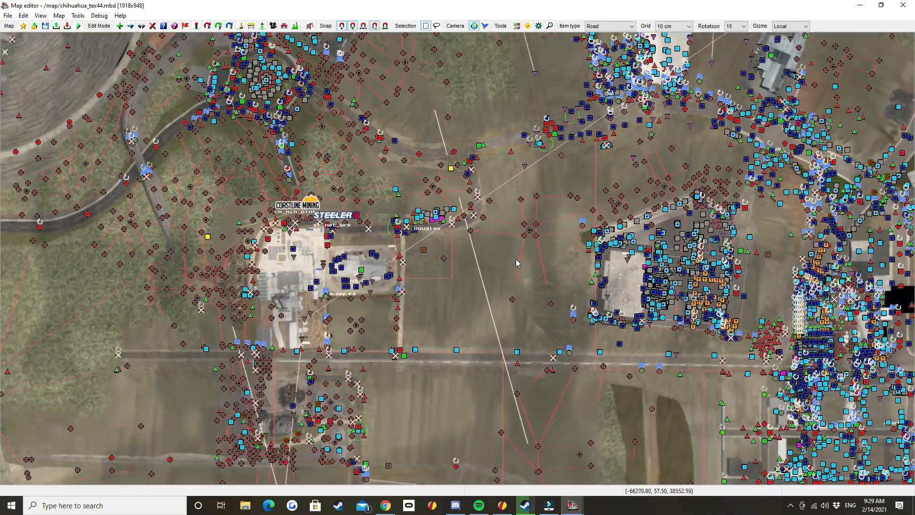
{"action": "right_click_drag", "start_coordinate": [515, 259], "coordinate": [451, 327]}
{"action": "scroll", "coordinate": [452, 329], "scroll_direction": "up", "scroll_amount": 4}
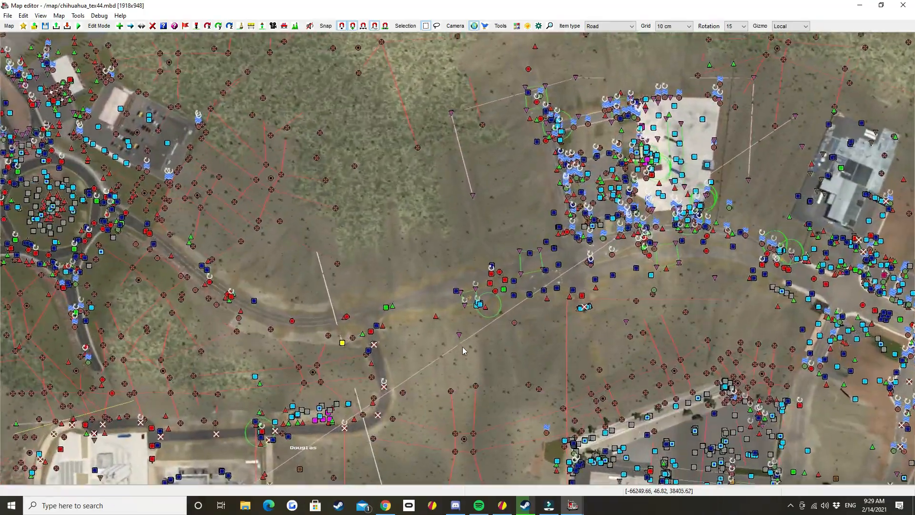
{"action": "scroll", "coordinate": [462, 351], "scroll_direction": "up", "scroll_amount": 3}
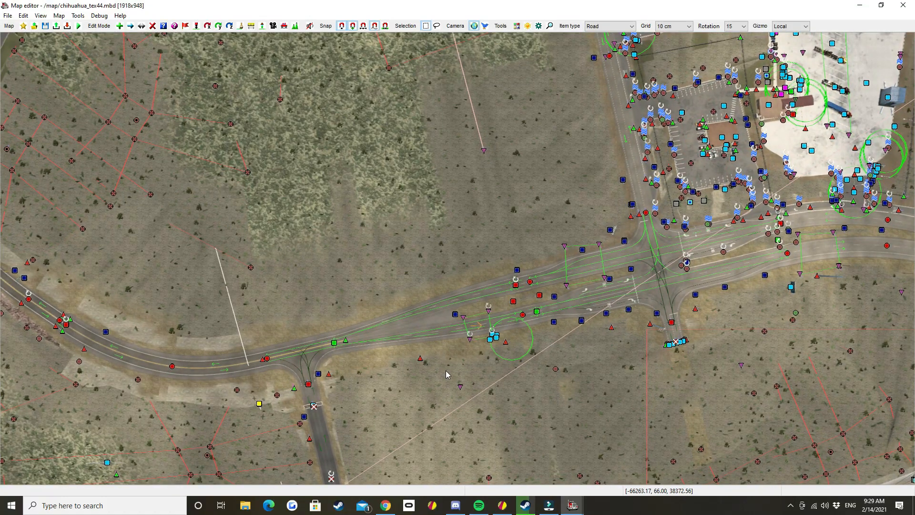
{"action": "scroll", "coordinate": [447, 374], "scroll_direction": "down", "scroll_amount": 3}
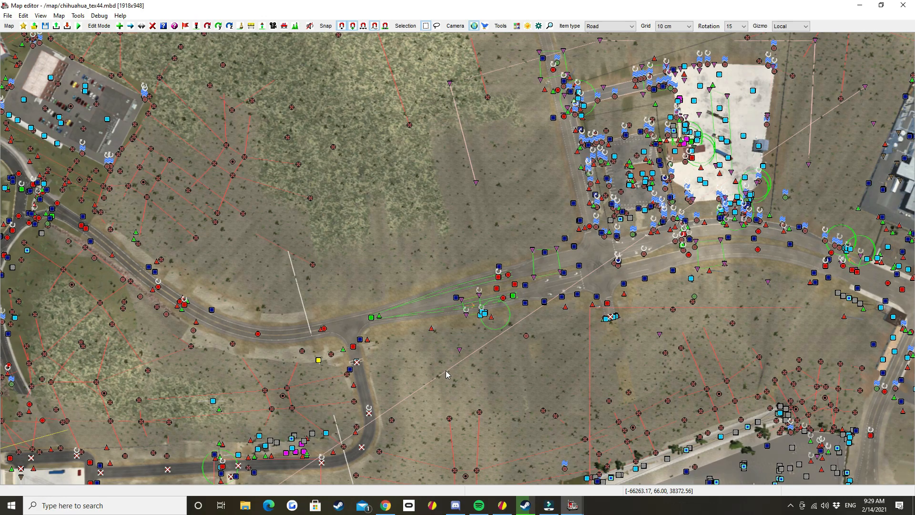
{"action": "scroll", "coordinate": [446, 374], "scroll_direction": "down", "scroll_amount": 10}
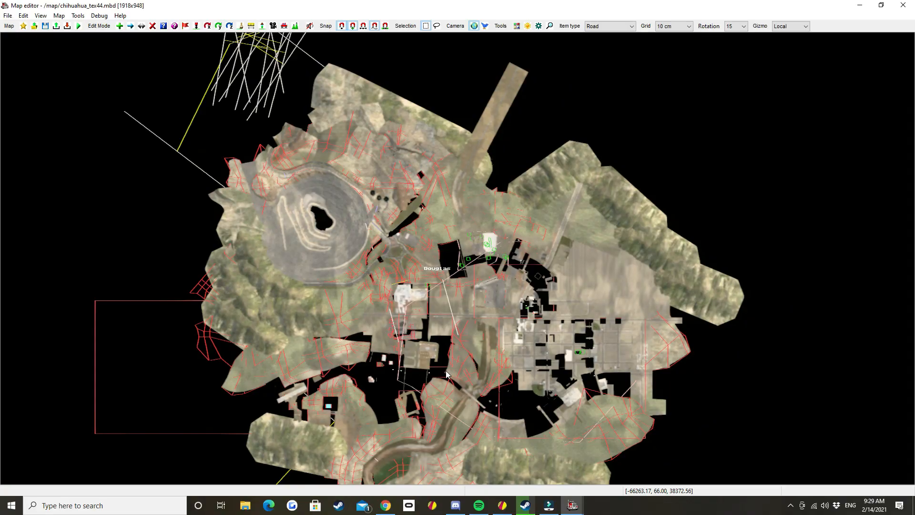
{"action": "scroll", "coordinate": [446, 374], "scroll_direction": "up", "scroll_amount": 12}
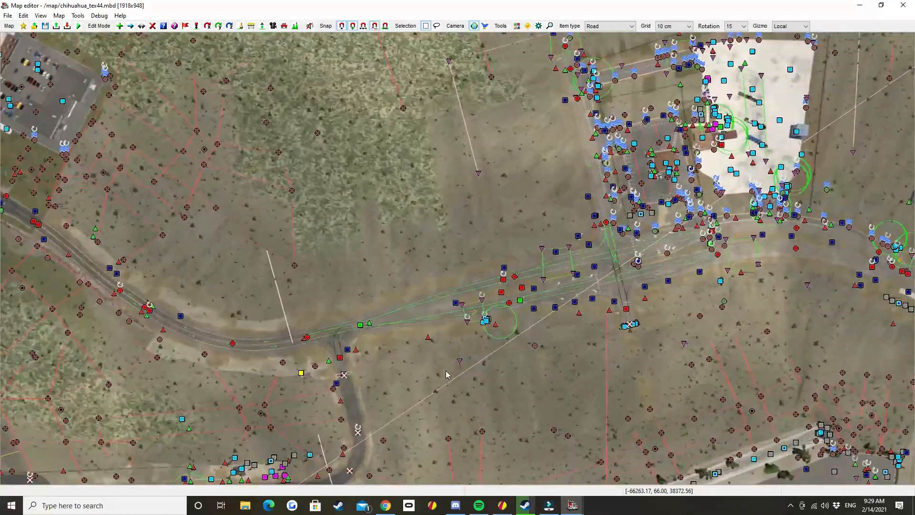
{"action": "scroll", "coordinate": [446, 374], "scroll_direction": "up", "scroll_amount": 6}
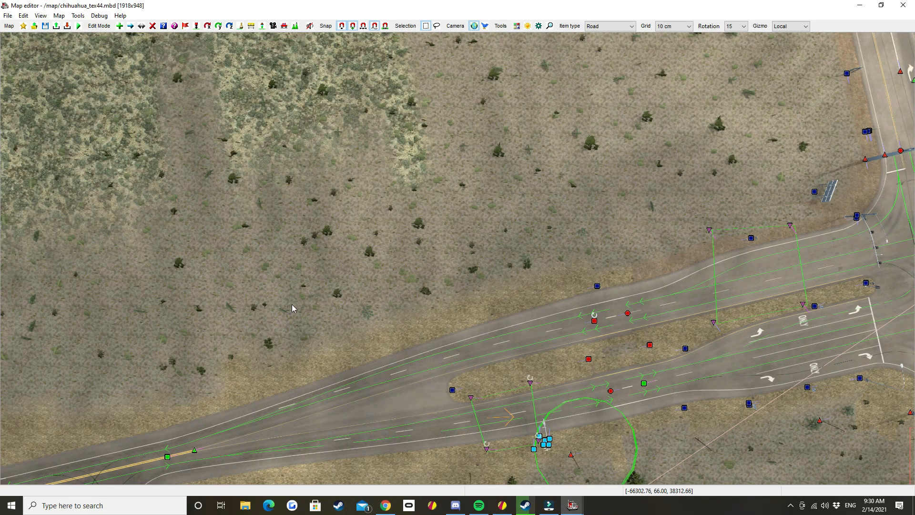
Examine from above where the two-way road widens into the divided highway, including the side road and the signalized intersection.
{"action": "right_click_drag", "start_coordinate": [215, 352], "coordinate": [795, 94]}
{"action": "right_click_drag", "start_coordinate": [681, 255], "coordinate": [453, 283]}
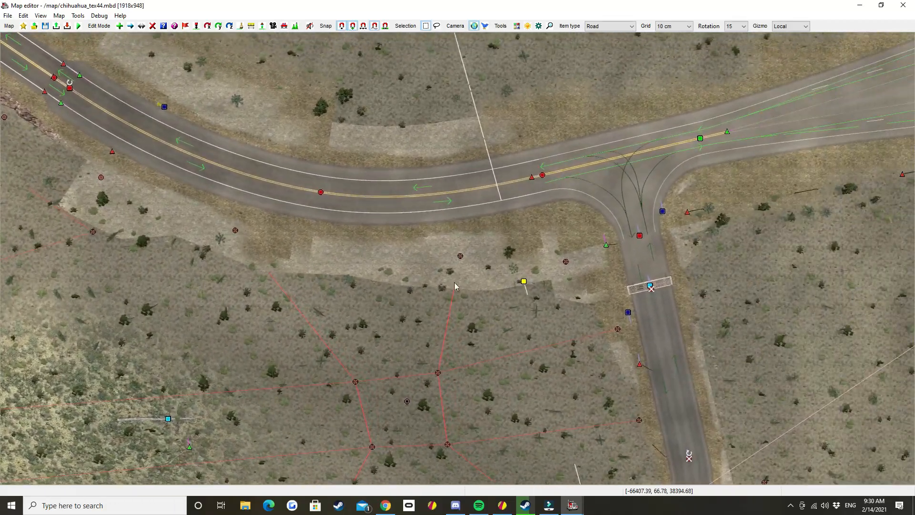
{"action": "mouse_move", "coordinate": [523, 254]}
{"action": "right_mouse_down"}
{"action": "mouse_move", "coordinate": [351, 309]}
{"action": "mouse_move", "coordinate": [90, 358]}
{"action": "right_mouse_up"}
{"action": "right_click_drag", "start_coordinate": [567, 320], "coordinate": [337, 306]}
{"action": "mouse_move", "coordinate": [600, 339]}
{"action": "right_mouse_down"}
{"action": "mouse_move", "coordinate": [568, 167]}
{"action": "mouse_move", "coordinate": [864, 329]}
{"action": "mouse_move", "coordinate": [609, 382]}
{"action": "mouse_move", "coordinate": [252, 337]}
{"action": "mouse_move", "coordinate": [524, 295]}
{"action": "right_mouse_up"}
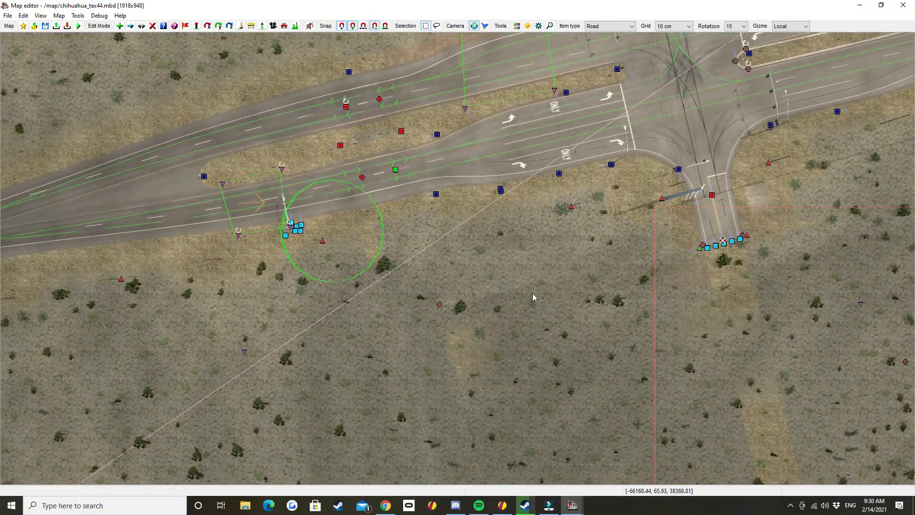
{"action": "mouse_move", "coordinate": [704, 294]}
{"action": "right_mouse_down"}
{"action": "mouse_move", "coordinate": [150, 310]}
{"action": "mouse_move", "coordinate": [782, 311]}
{"action": "mouse_move", "coordinate": [905, 282]}
{"action": "right_mouse_up"}
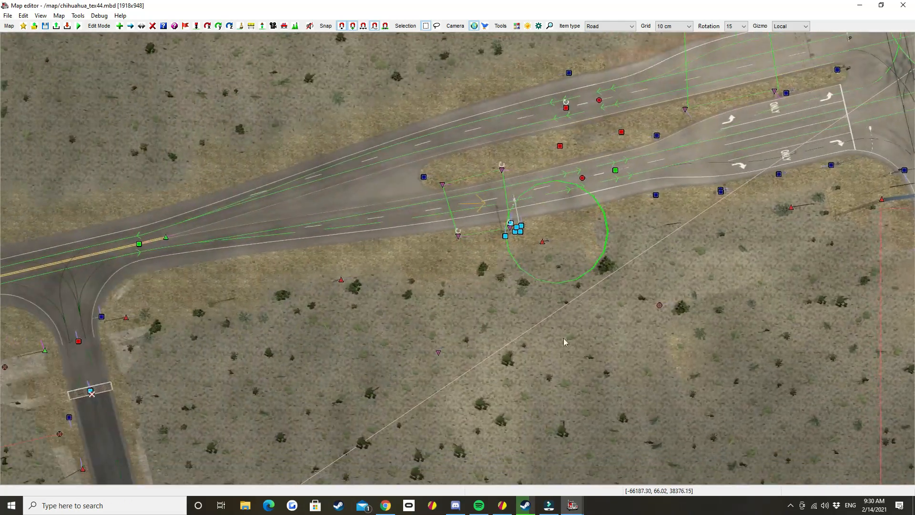
{"action": "right_click_drag", "start_coordinate": [446, 346], "coordinate": [624, 359]}
{"action": "scroll", "coordinate": [453, 326], "scroll_direction": "down", "scroll_amount": 4}
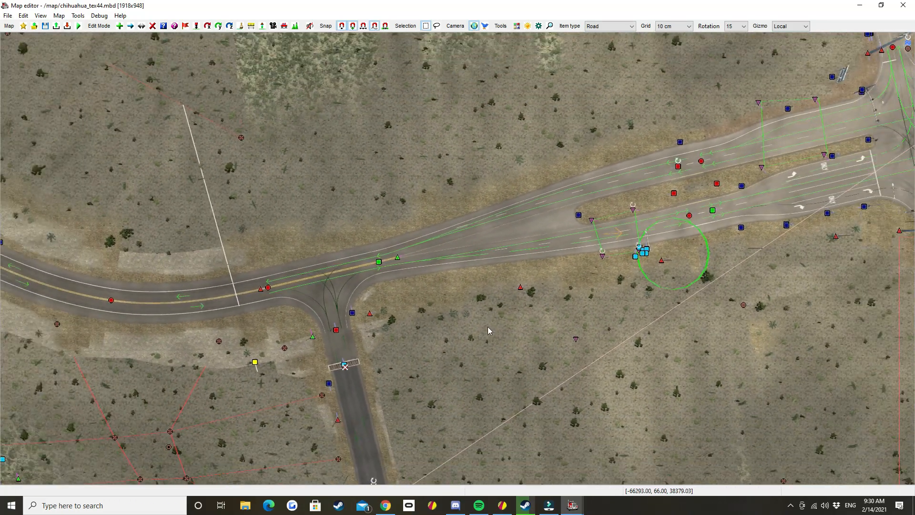
{"action": "right_click_drag", "start_coordinate": [446, 346], "coordinate": [450, 343]}
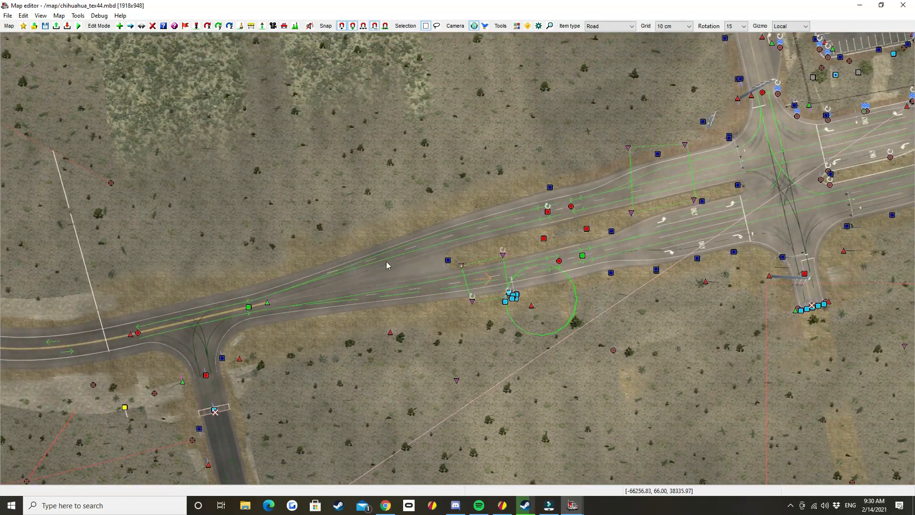
{"action": "right_click_drag", "start_coordinate": [477, 240], "coordinate": [595, 278]}
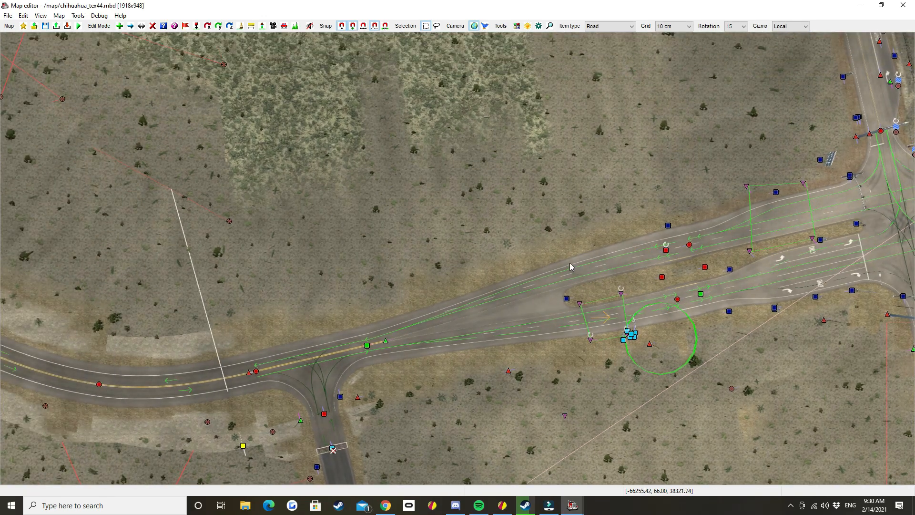
Switch to the 3D free camera and inspect the divided highway at ground level.
{"action": "key", "text": "f"}
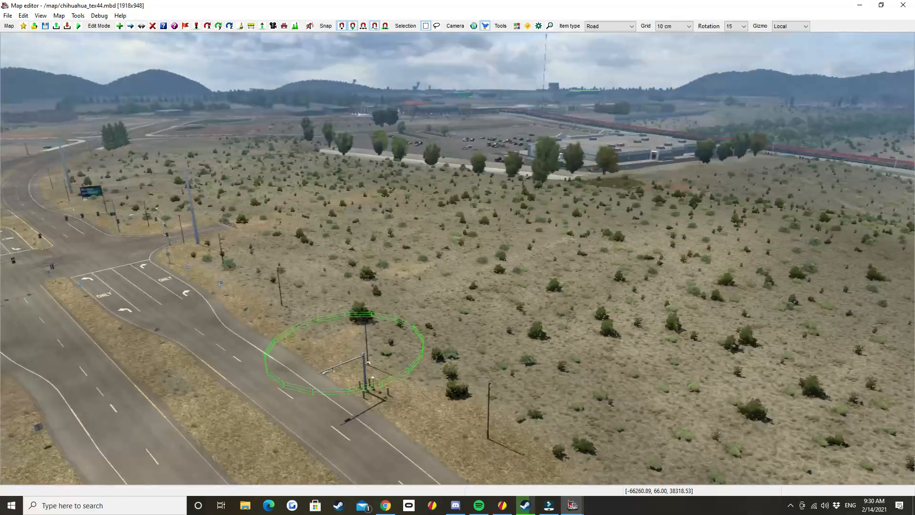
{"action": "right_click_drag", "start_coordinate": [458, 257], "coordinate": [471, 246]}
{"action": "key", "text": "Down"}
{"action": "key", "text": "Up"}
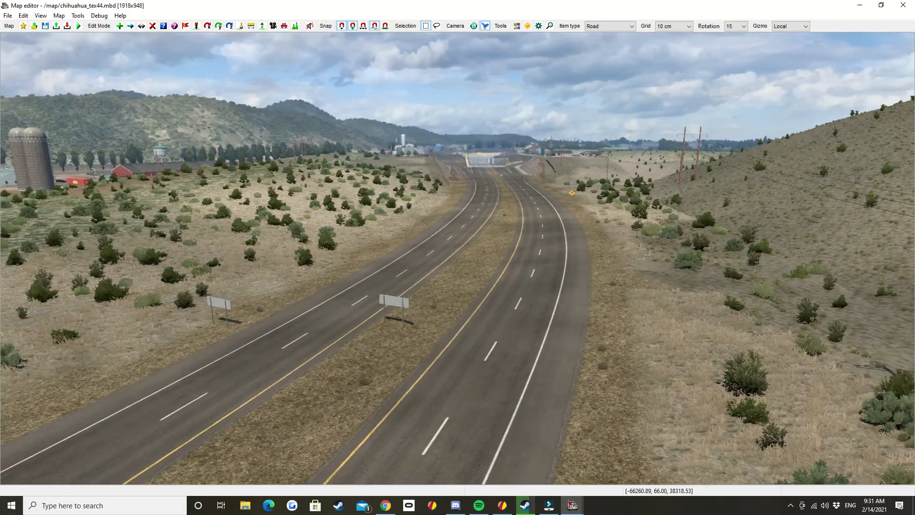
Activate the Delete edit mode with the divided highway's nodes in view.
{"action": "middle_click_drag", "start_coordinate": [455, 259], "coordinate": [456, 247]}
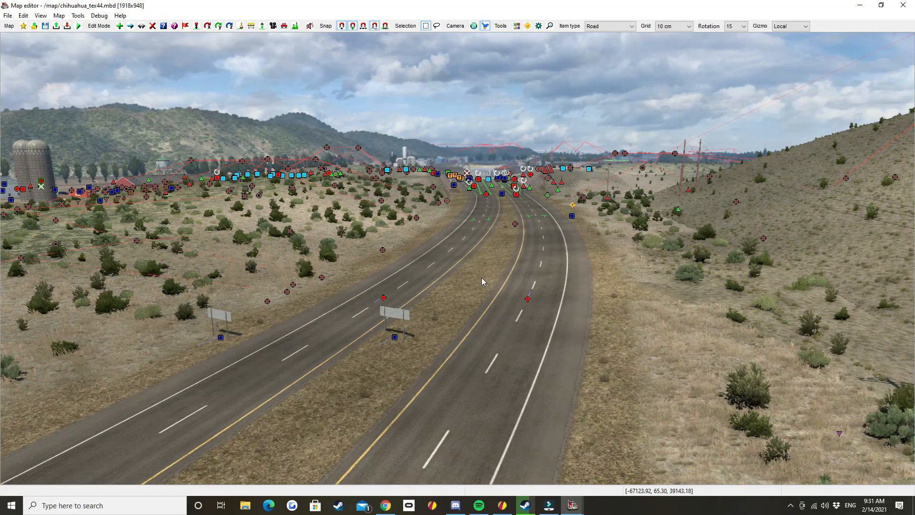
{"action": "key", "text": "d"}
{"action": "key", "text": "c"}
{"action": "key", "text": "d"}
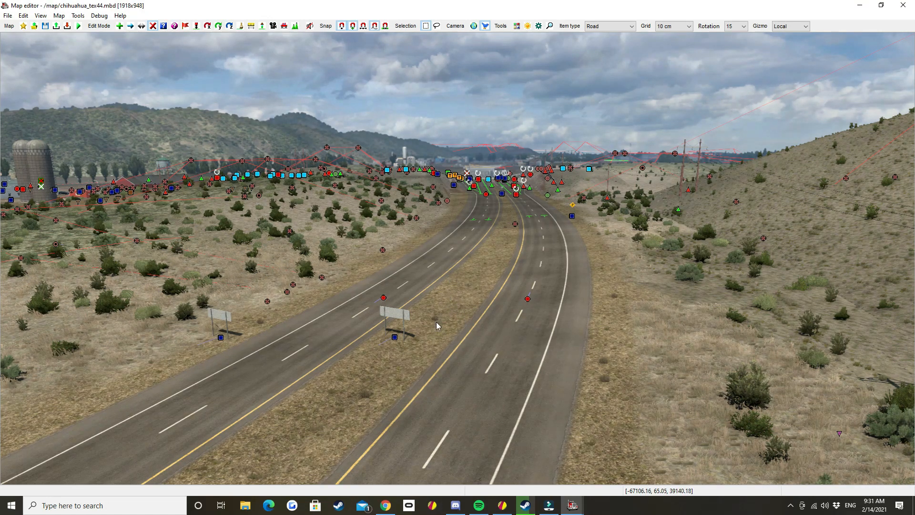
Inspect the divided highway in 3D in both directions, including the "OBRA EN PROCESO A 500 m" roadwork signs.
{"action": "right_click_drag", "start_coordinate": [436, 322], "coordinate": [457, 272]}
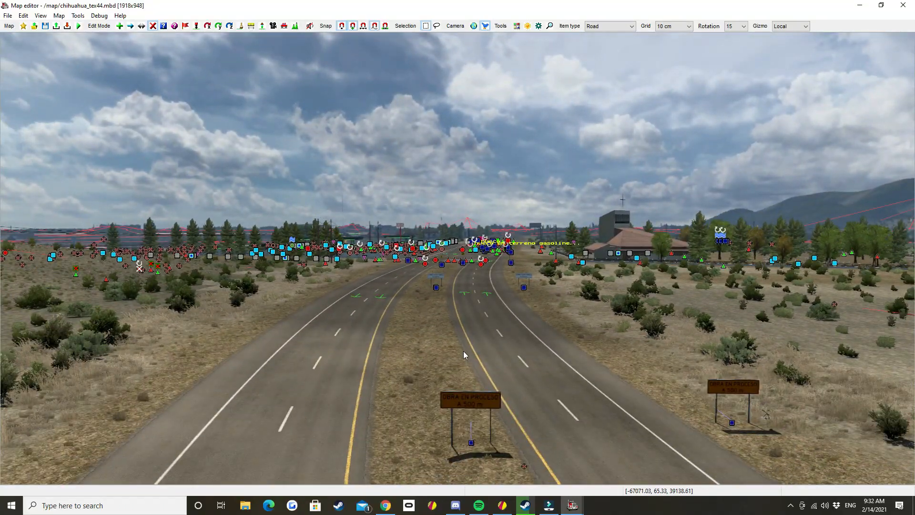
{"action": "key", "text": "s"}
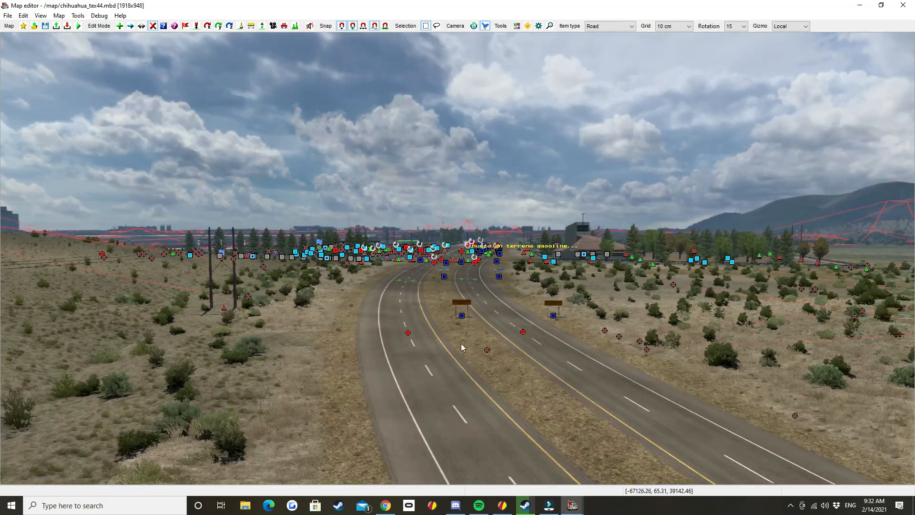
{"action": "key", "text": "w"}
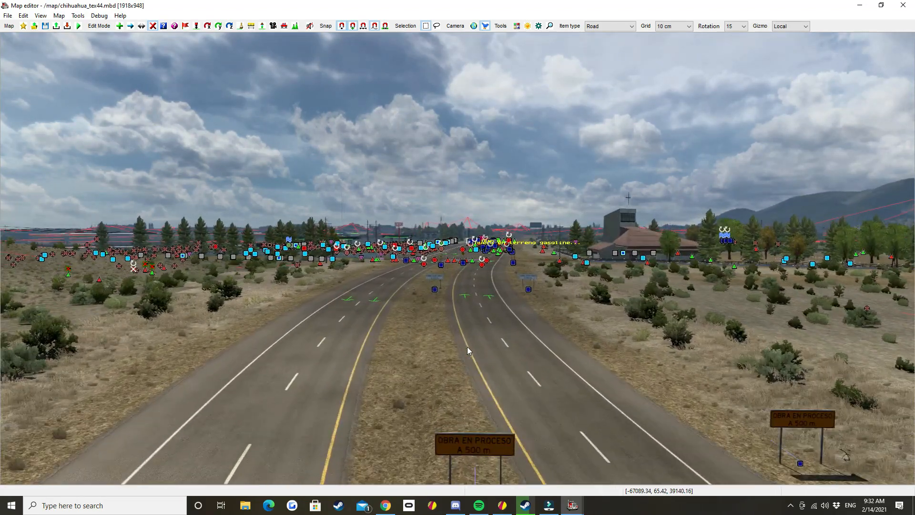
{"action": "key", "text": "s"}
{"action": "right_click_drag", "start_coordinate": [473, 351], "coordinate": [562, 380]}
{"action": "right_click_drag", "start_coordinate": [524, 284], "coordinate": [517, 288]}
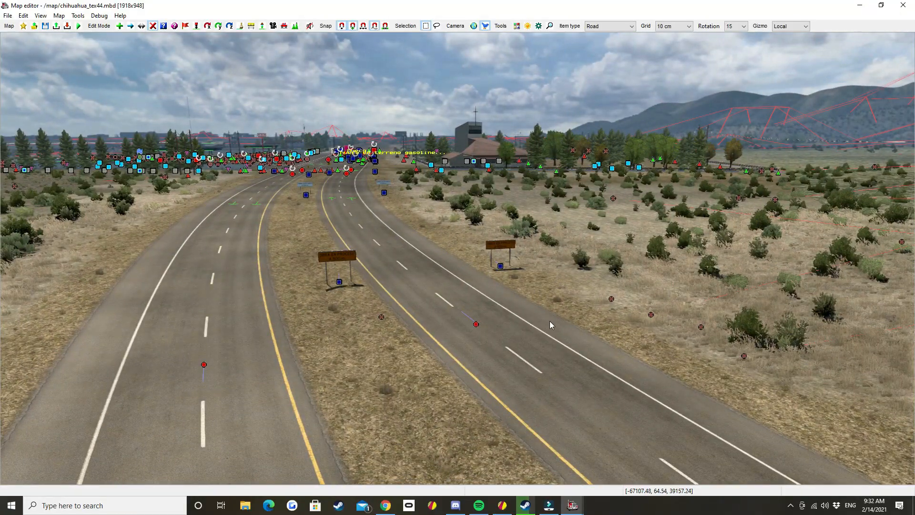
{"action": "right_click_drag", "start_coordinate": [549, 321], "coordinate": [458, 254]}
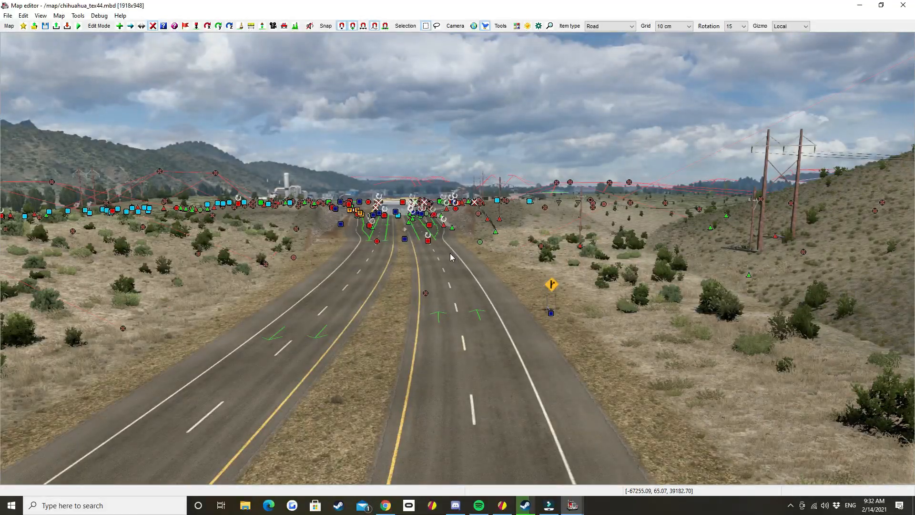
Examine the divided highway's curve from above, between the widened multi-lane section and the gas station opposite the church.
{"action": "key", "text": "o"}
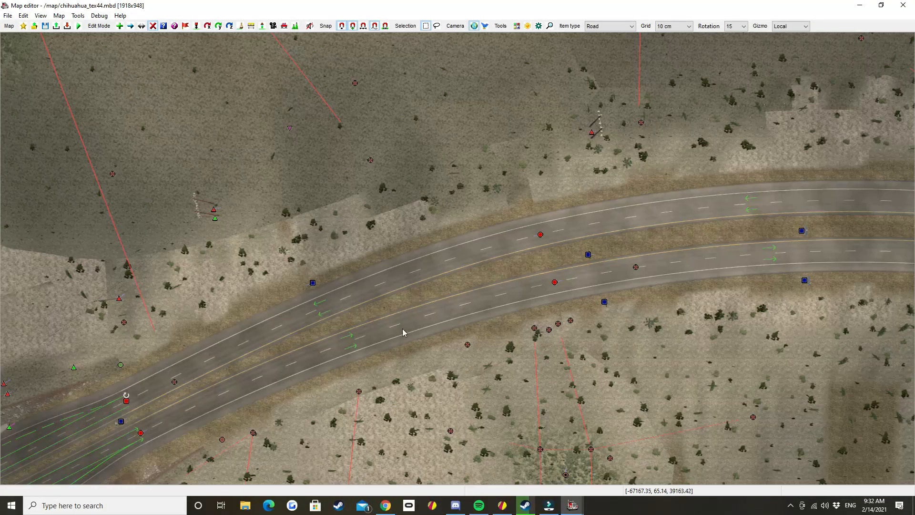
{"action": "scroll", "coordinate": [374, 270], "scroll_direction": "down", "scroll_amount": 2}
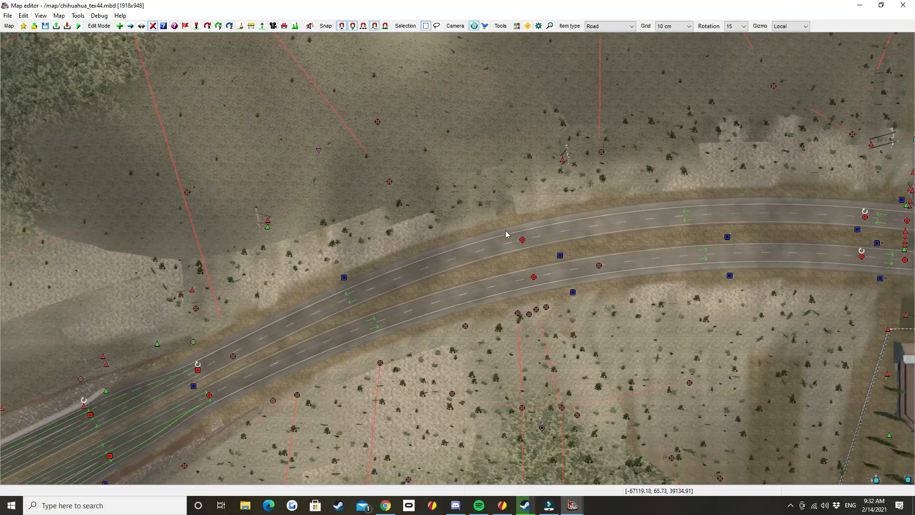
{"action": "mouse_move", "coordinate": [525, 223]}
{"action": "right_mouse_down"}
{"action": "mouse_move", "coordinate": [490, 236]}
{"action": "mouse_move", "coordinate": [381, 233]}
{"action": "right_mouse_up"}
{"action": "right_click_drag", "start_coordinate": [469, 233], "coordinate": [227, 234]}
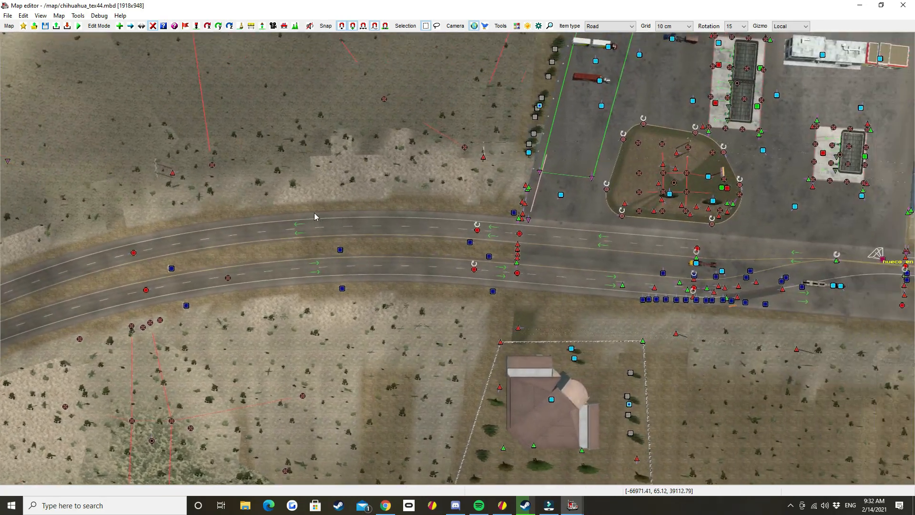
{"action": "mouse_move", "coordinate": [573, 219]}
{"action": "right_mouse_down"}
{"action": "mouse_move", "coordinate": [343, 226]}
{"action": "mouse_move", "coordinate": [478, 239]}
{"action": "mouse_move", "coordinate": [547, 225]}
{"action": "right_mouse_up"}
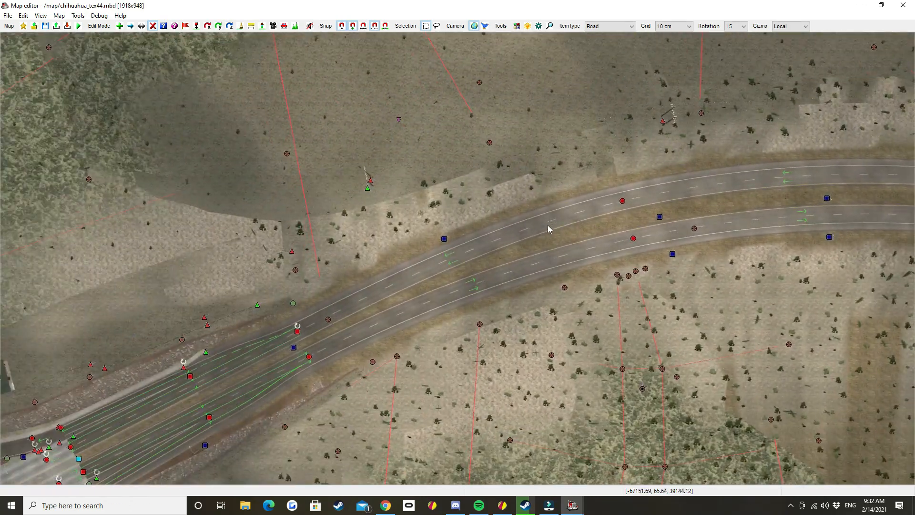
{"action": "right_click_drag", "start_coordinate": [608, 181], "coordinate": [435, 213]}
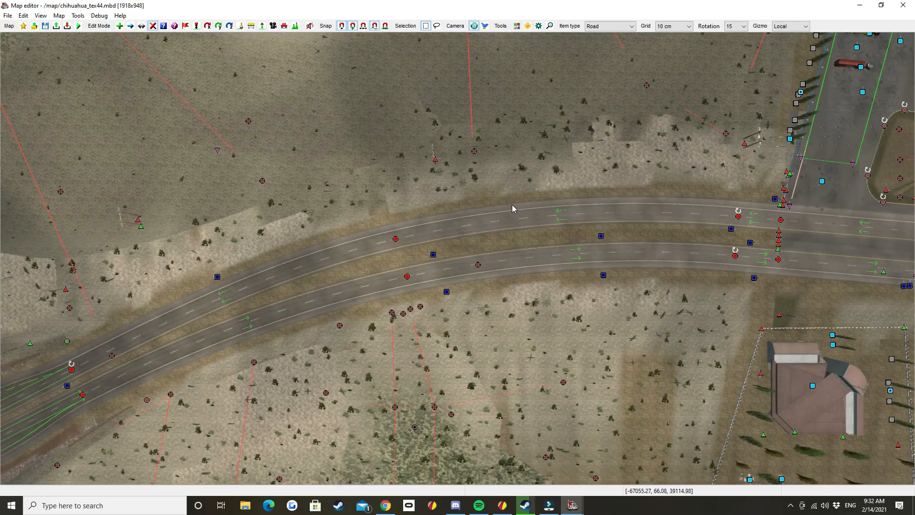
Return to the 3D free camera and view the divided highway towards the gas station and church.
{"action": "key", "text": "p"}
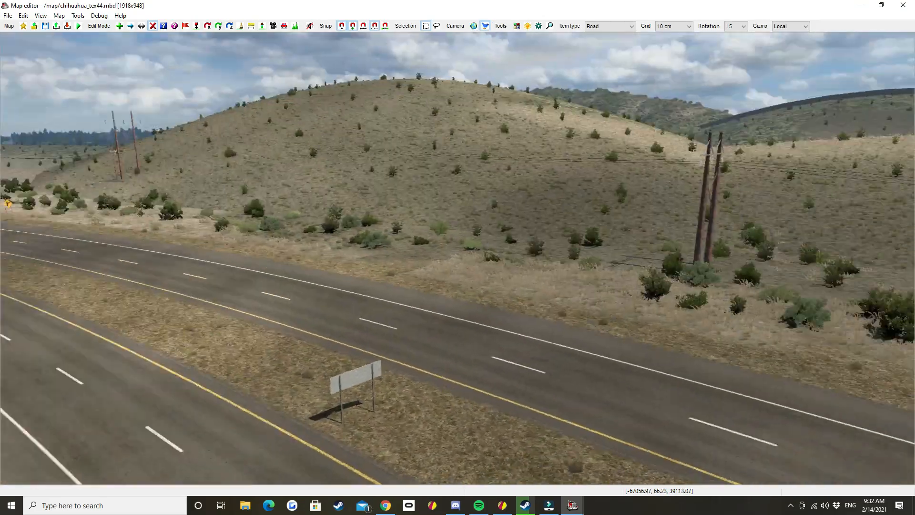
{"action": "right_click_drag", "start_coordinate": [435, 213], "coordinate": [595, 162]}
{"action": "scroll", "coordinate": [595, 195], "scroll_direction": "up", "scroll_amount": 3}
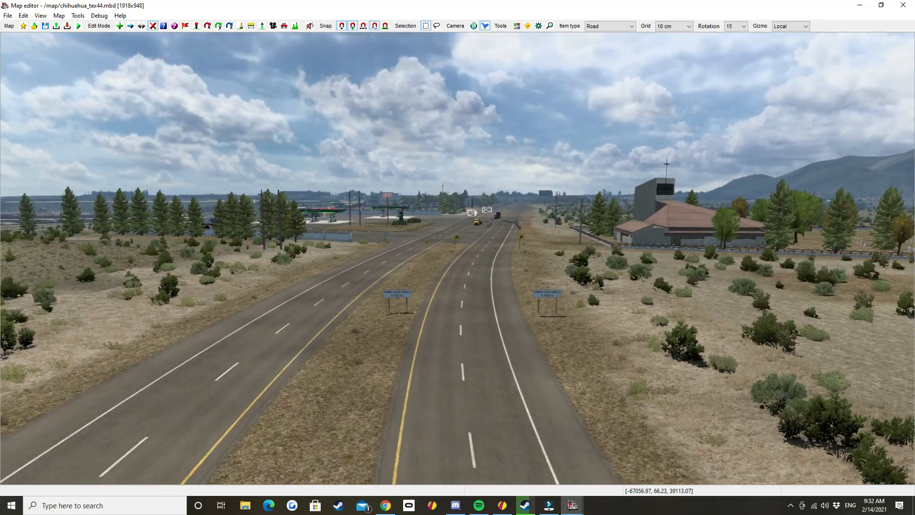
{"action": "right_click_drag", "start_coordinate": [475, 303], "coordinate": [469, 290]}
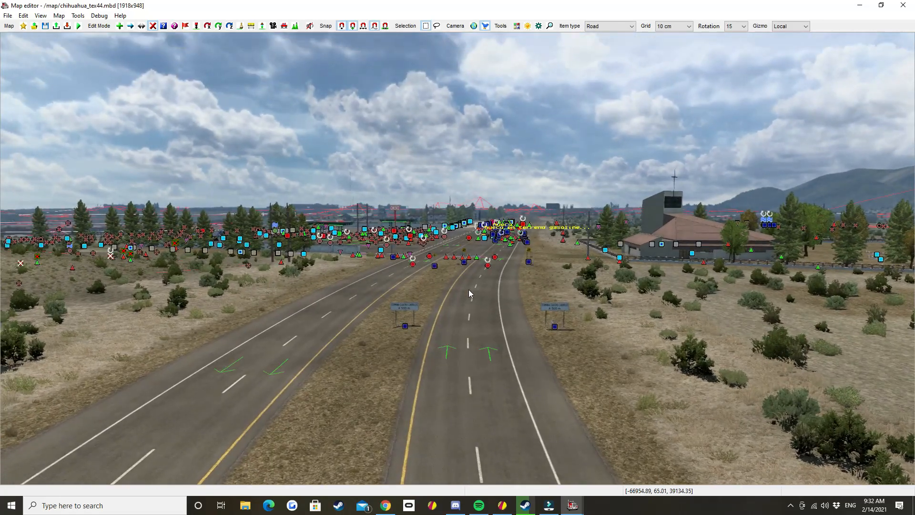
{"action": "left_click", "coordinate": [8, 17]}
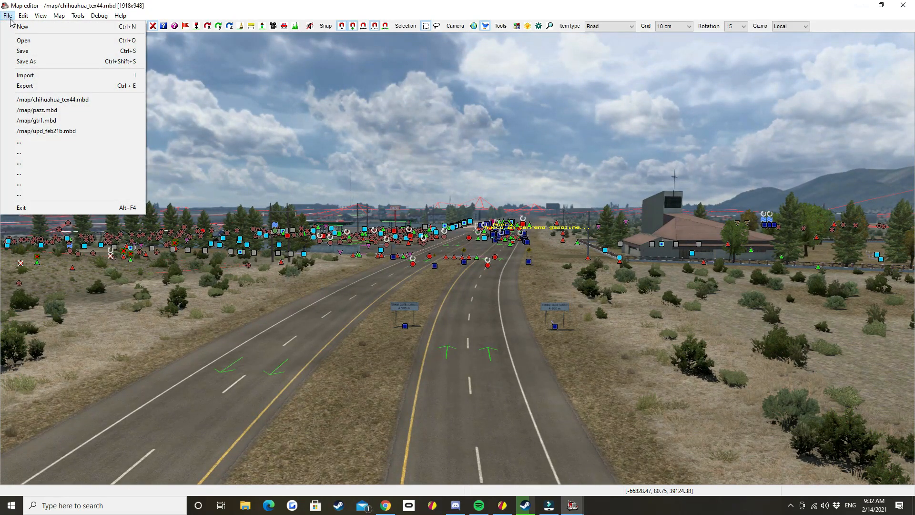
{"action": "mouse_move", "coordinate": [26, 22]}
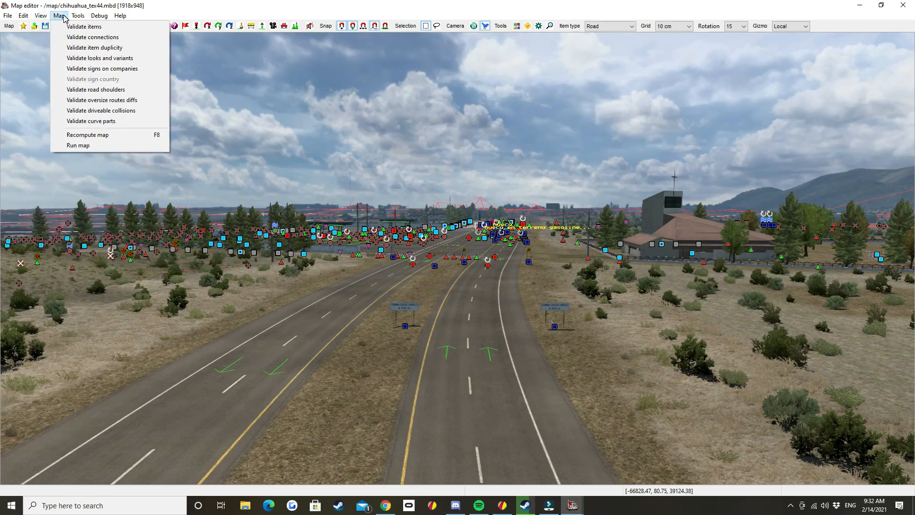
{"action": "mouse_move", "coordinate": [84, 14]}
{"action": "mouse_move", "coordinate": [125, 18]}
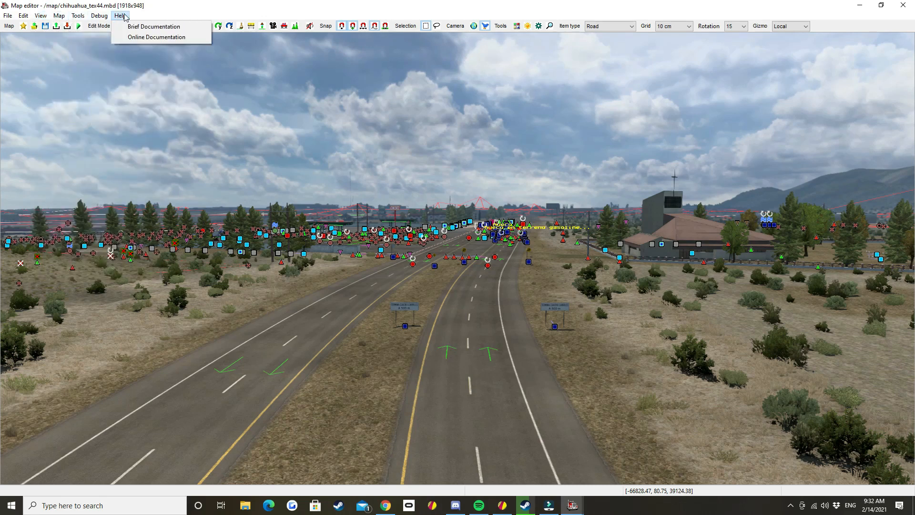
{"action": "left_click", "coordinate": [201, 13]}
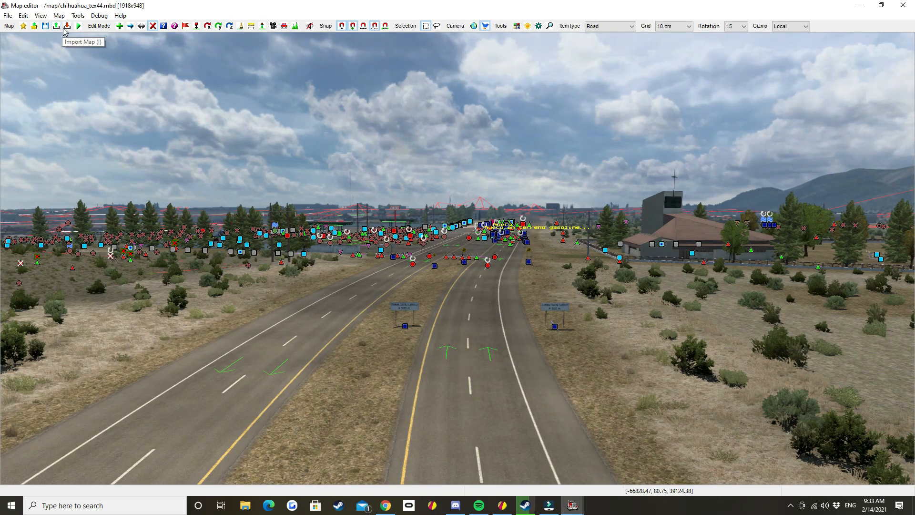
{"action": "left_click", "coordinate": [120, 27]}
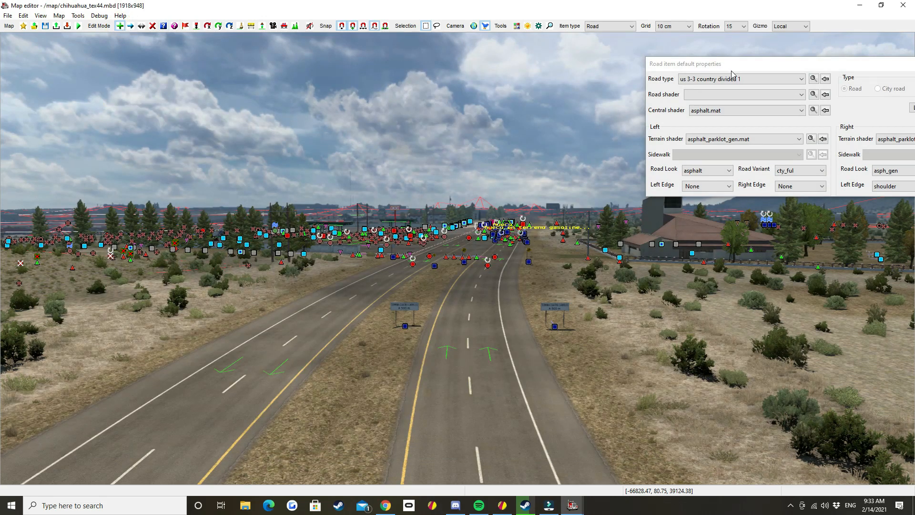
{"action": "left_click_drag", "start_coordinate": [732, 74], "coordinate": [492, 86]}
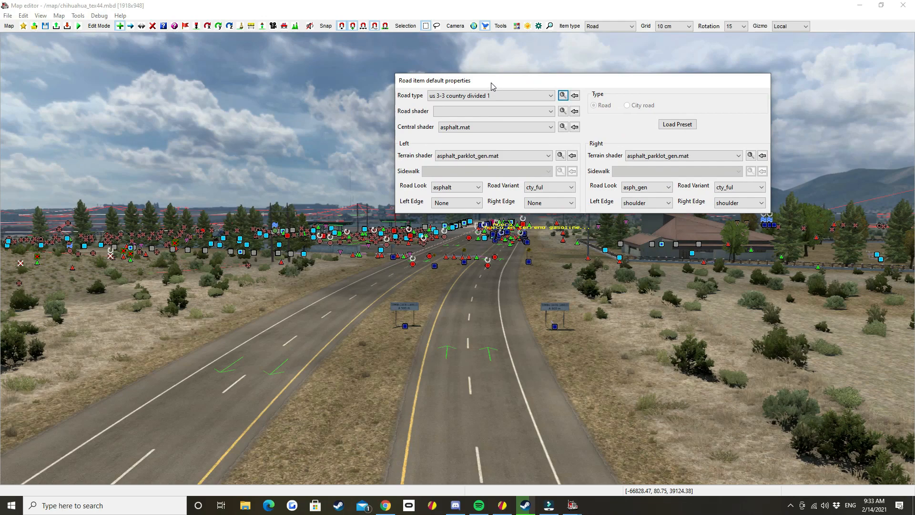
{"action": "middle_click_drag", "start_coordinate": [250, 217], "coordinate": [250, 217]}
{"action": "key", "text": "Escape"}
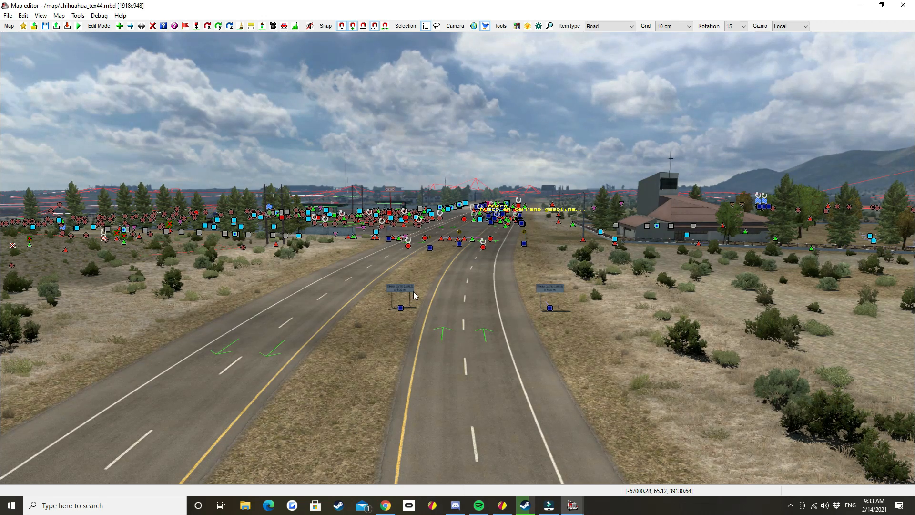
Activate the mode for adding Road items and position the Road item default properties window clear of the highway in the foreground.
{"action": "key", "text": "i"}
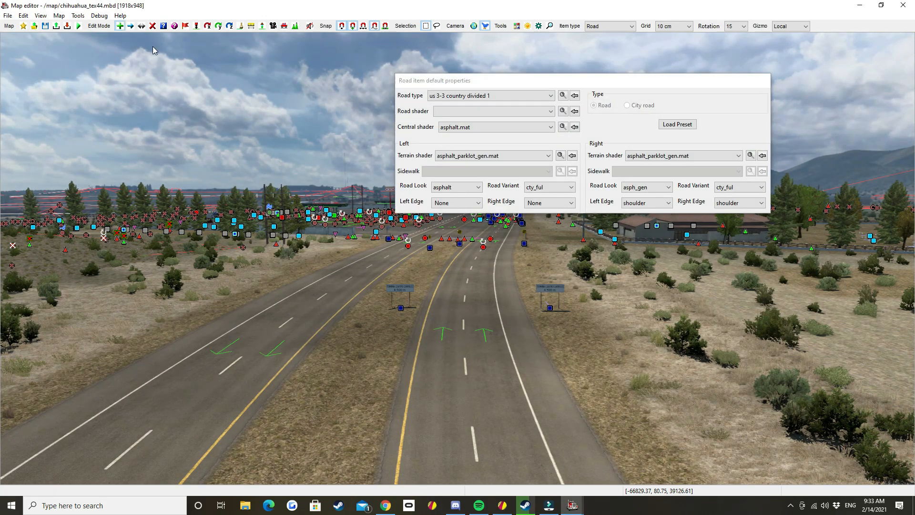
{"action": "left_click", "coordinate": [120, 27]}
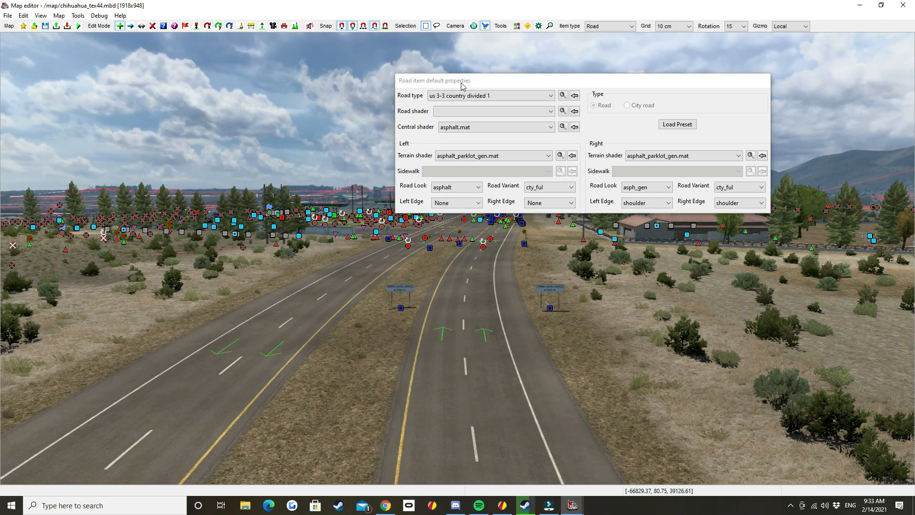
{"action": "left_click_drag", "start_coordinate": [462, 85], "coordinate": [487, 88]}
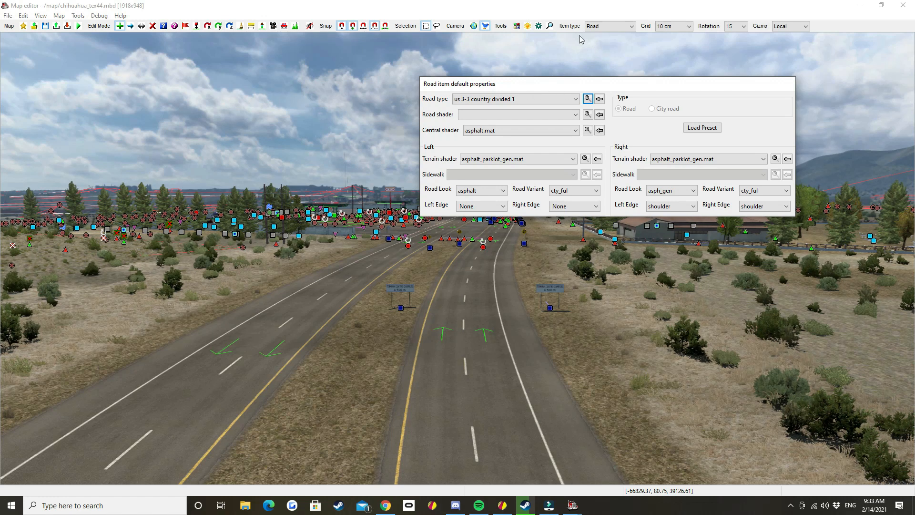
{"action": "left_click", "coordinate": [617, 27]}
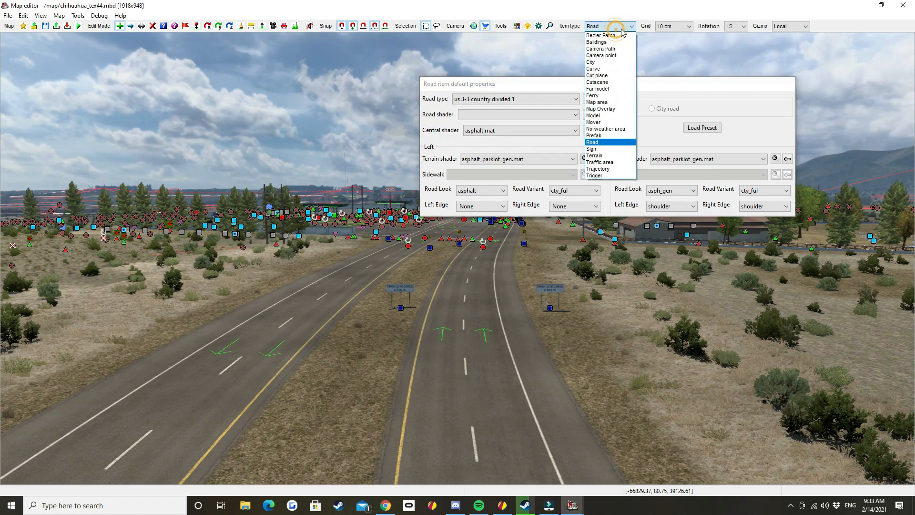
{"action": "left_click", "coordinate": [626, 31]}
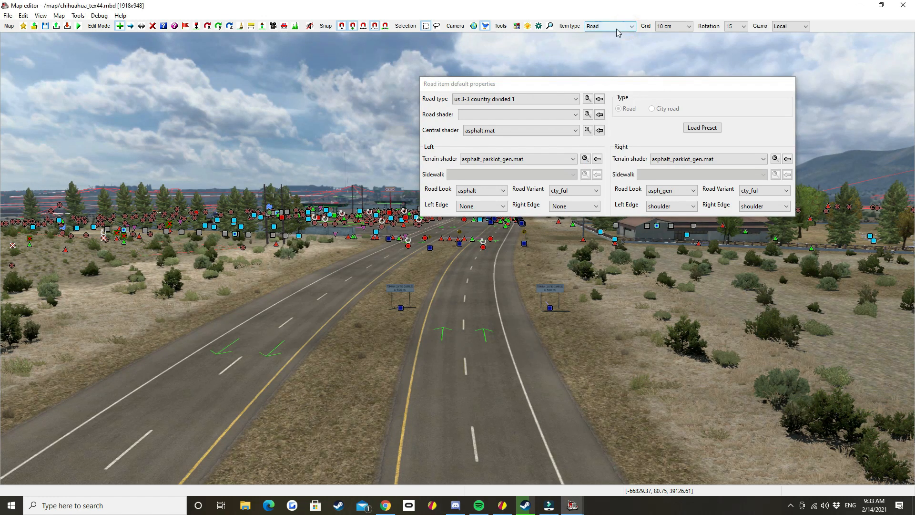
{"action": "left_click_drag", "start_coordinate": [539, 86], "coordinate": [586, 87]}
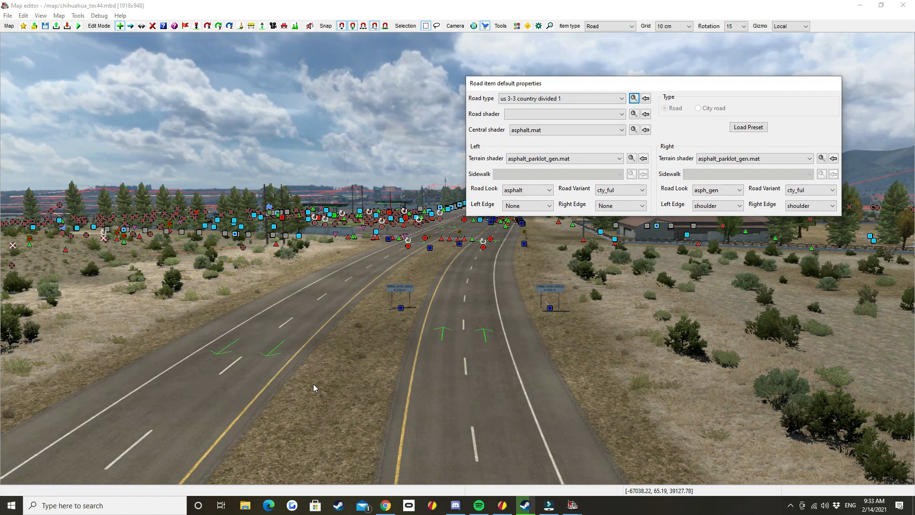
{"action": "right_click_drag", "start_coordinate": [425, 388], "coordinate": [456, 258]}
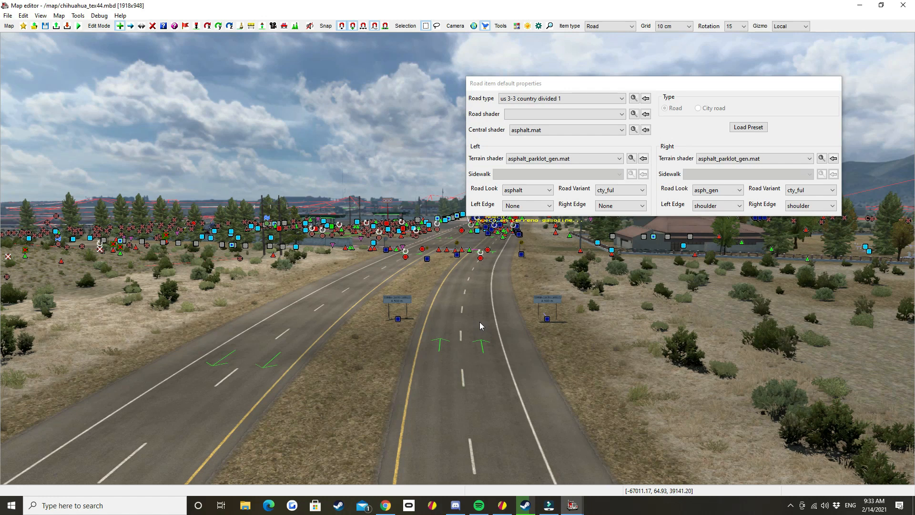
Switch the item type to Buildings and back to Road.
{"action": "key", "text": "2"}
{"action": "key", "text": "3"}
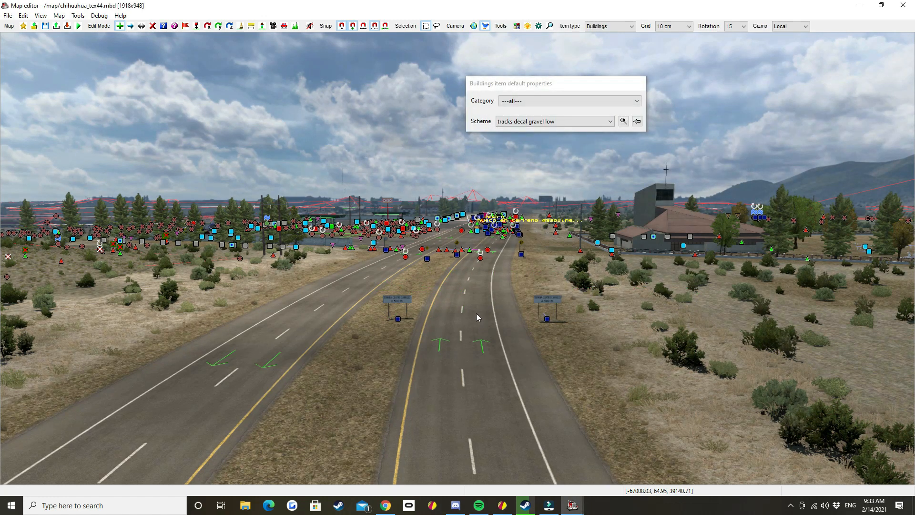
{"action": "key", "text": "1"}
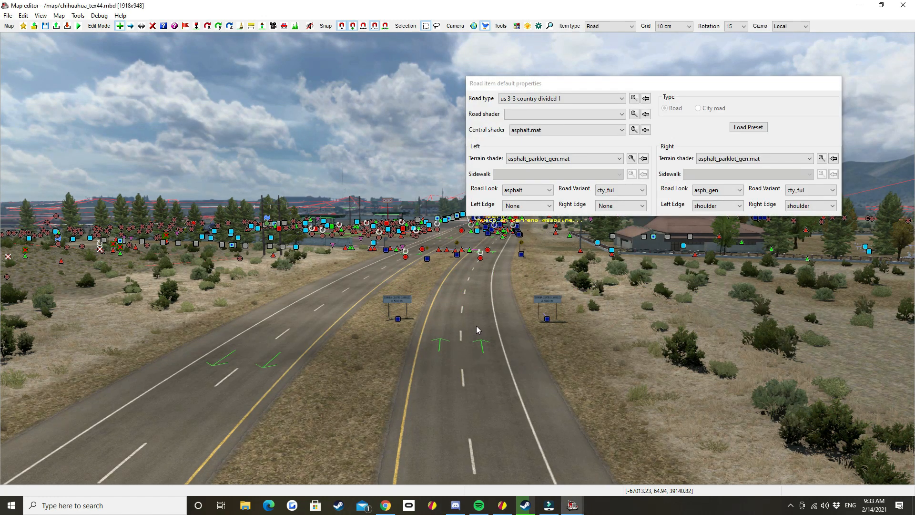
Place a us 3-3 country divided 1 road segment about 30 m long across both carriageways of the divided highway.
{"action": "middle_click_drag", "start_coordinate": [471, 341], "coordinate": [395, 158]}
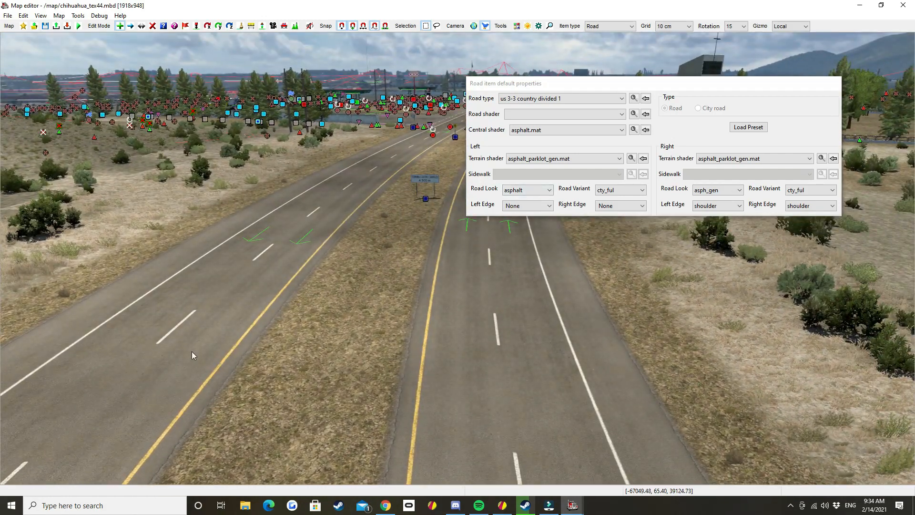
{"action": "left_click", "coordinate": [61, 352]}
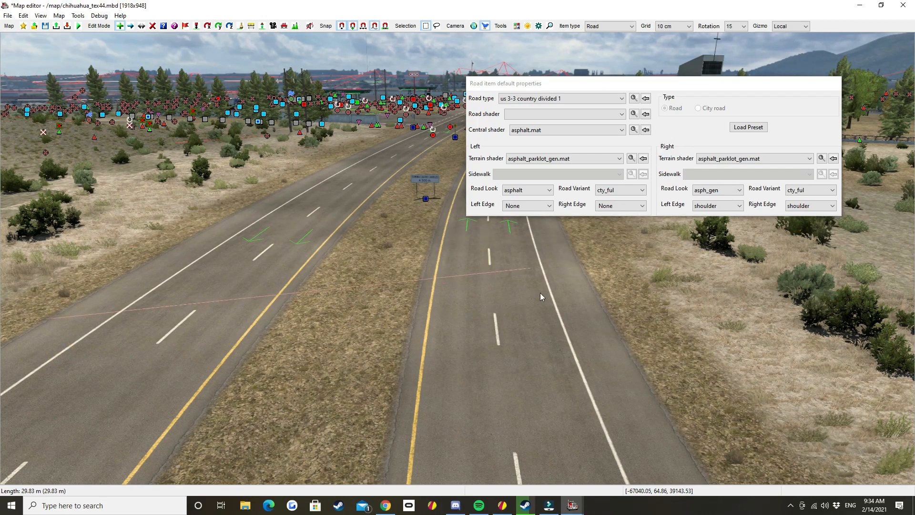
{"action": "left_click", "coordinate": [576, 282]}
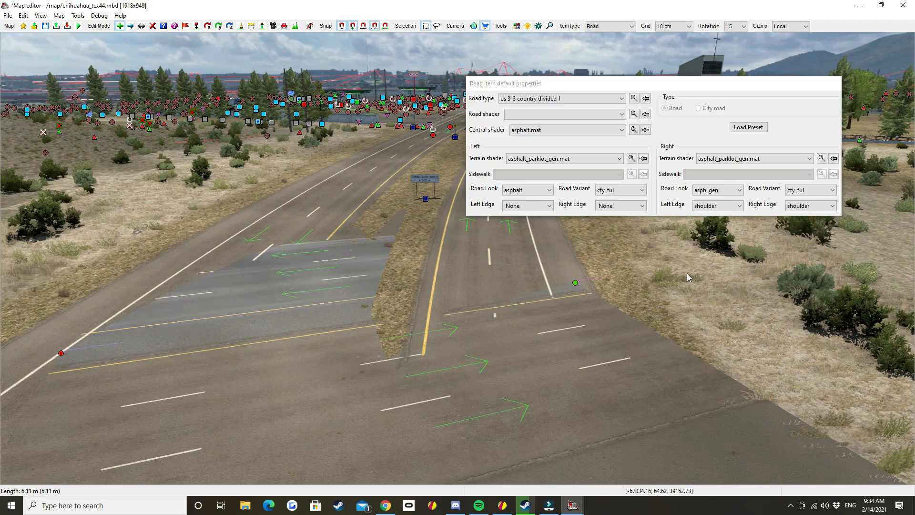
{"action": "key", "text": "space"}
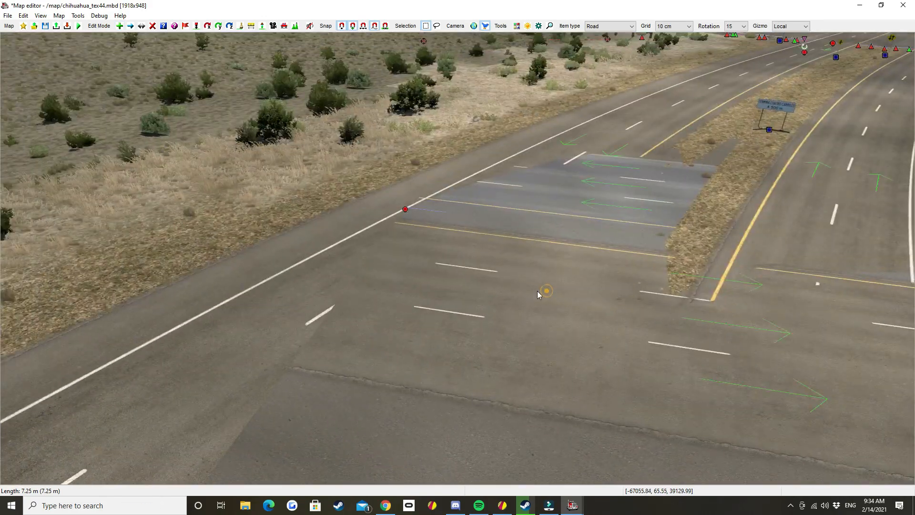
{"action": "key", "text": "space"}
{"action": "key", "text": "space"}
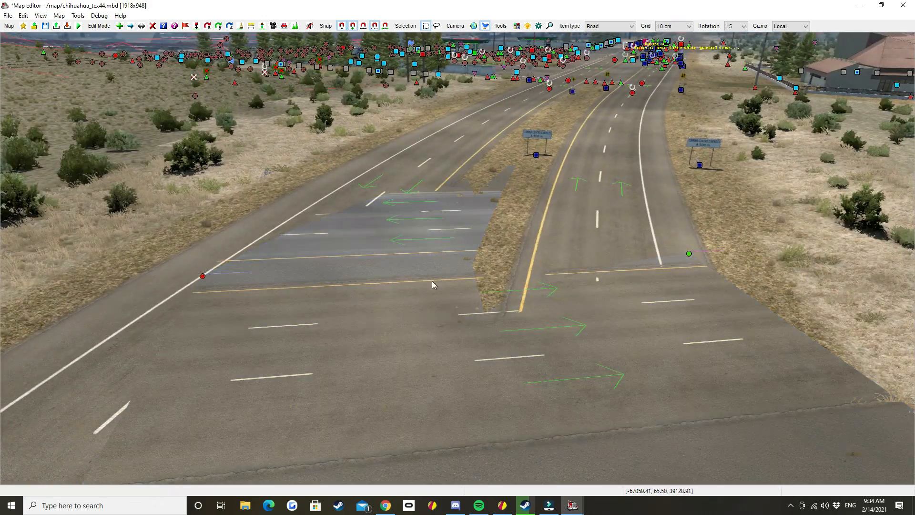
Delete the road segment laid across the divided highway by removing its red start node.
{"action": "right_click", "coordinate": [522, 230]}
{"action": "left_click", "coordinate": [532, 99]}
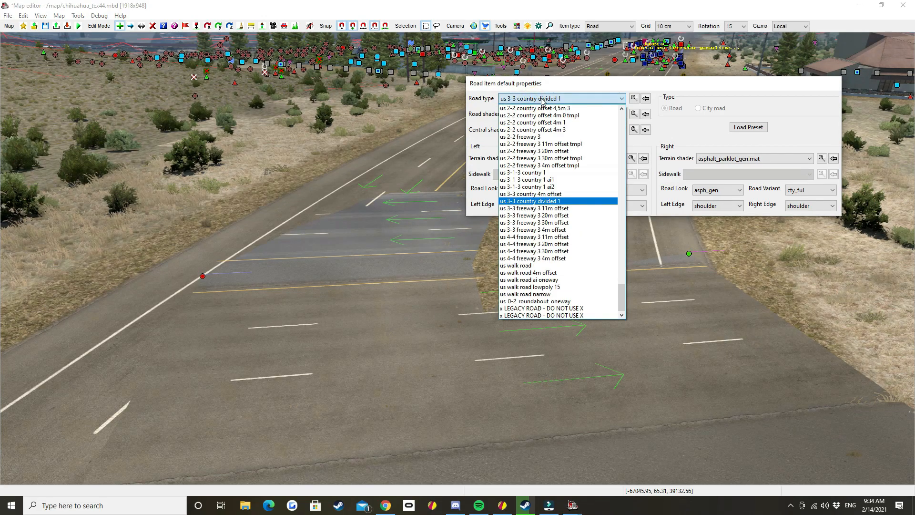
{"action": "left_click", "coordinate": [541, 99]}
{"action": "key", "text": "space"}
{"action": "key", "text": "space"}
{"action": "key", "text": "d"}
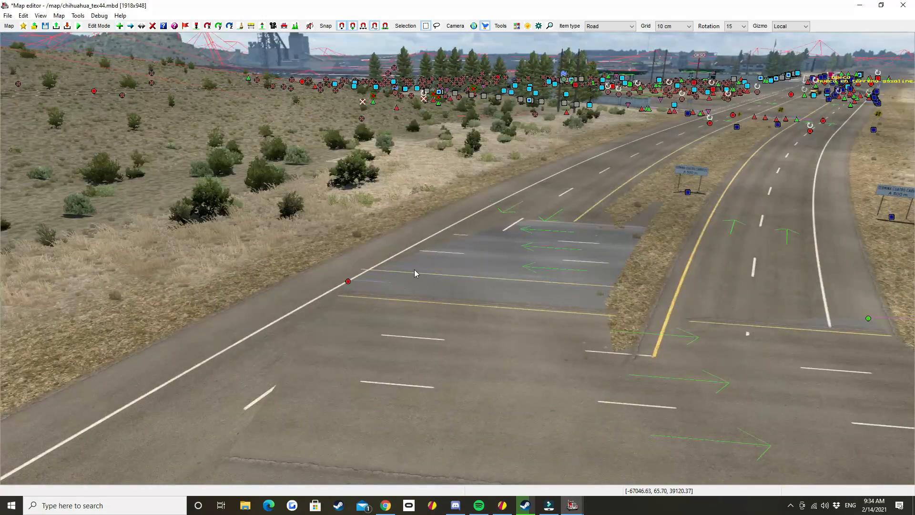
{"action": "left_click", "coordinate": [353, 279]}
Return to adding roads and look through the available road types from the us 3-3 and us 2-2 entries back to the ca entries.
{"action": "key", "text": "space"}
{"action": "key", "text": "space"}
{"action": "key", "text": "a"}
{"action": "right_click", "coordinate": [590, 213]}
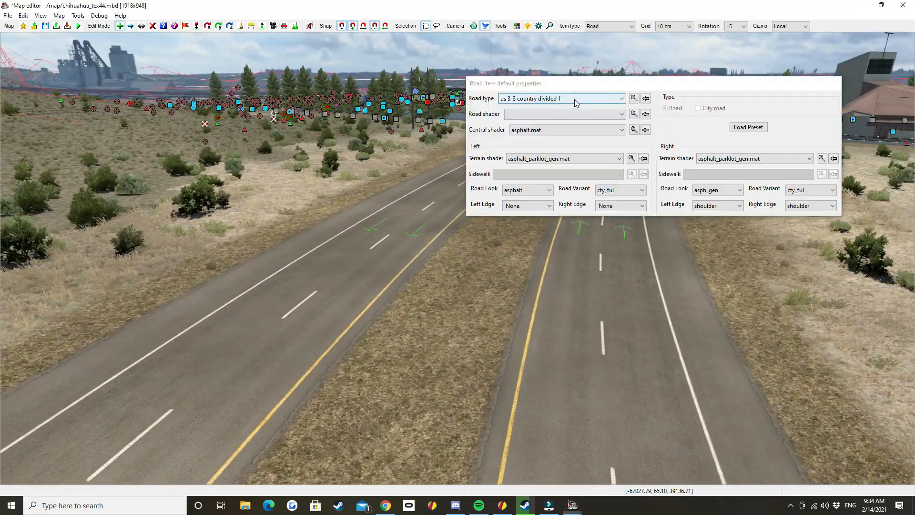
{"action": "left_click", "coordinate": [574, 99]}
{"action": "scroll", "coordinate": [568, 166], "scroll_direction": "up", "scroll_amount": 2}
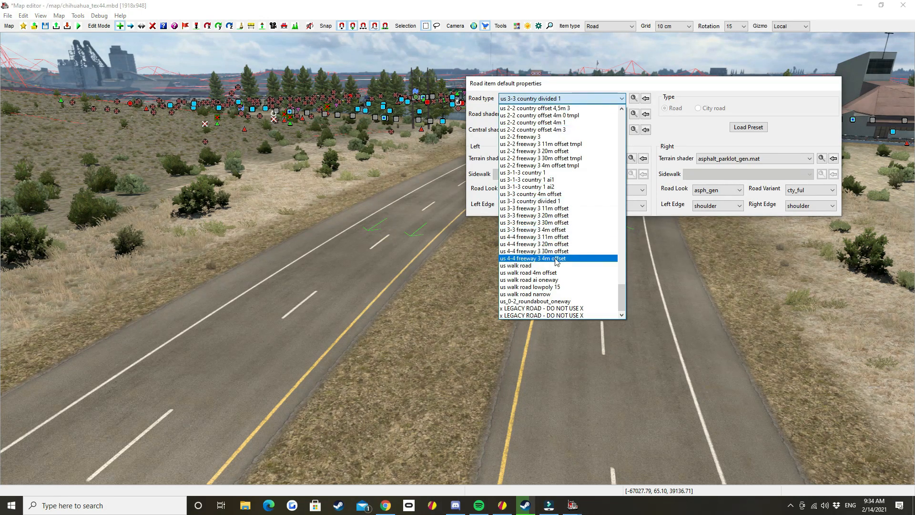
{"action": "scroll", "coordinate": [547, 191], "scroll_direction": "up", "scroll_amount": 2}
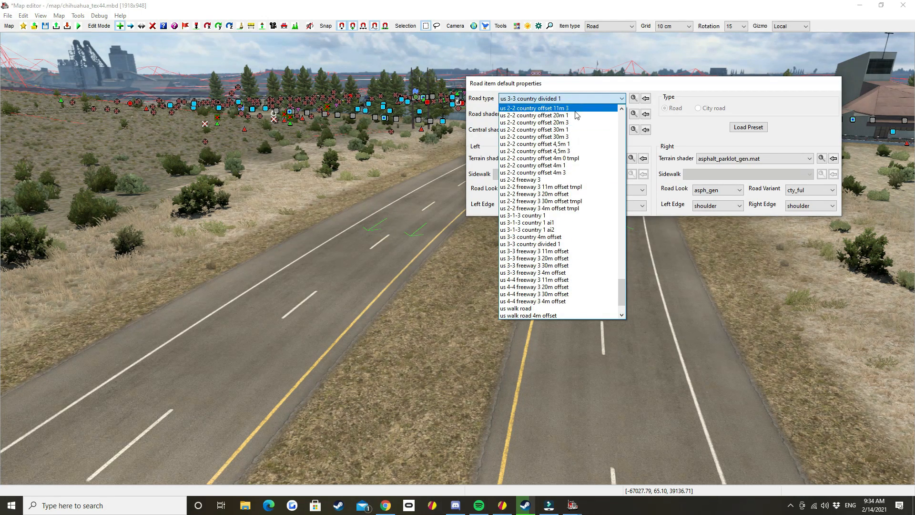
{"action": "scroll", "coordinate": [570, 150], "scroll_direction": "up", "scroll_amount": 3}
{"action": "scroll", "coordinate": [623, 278], "scroll_direction": "up", "scroll_amount": 5}
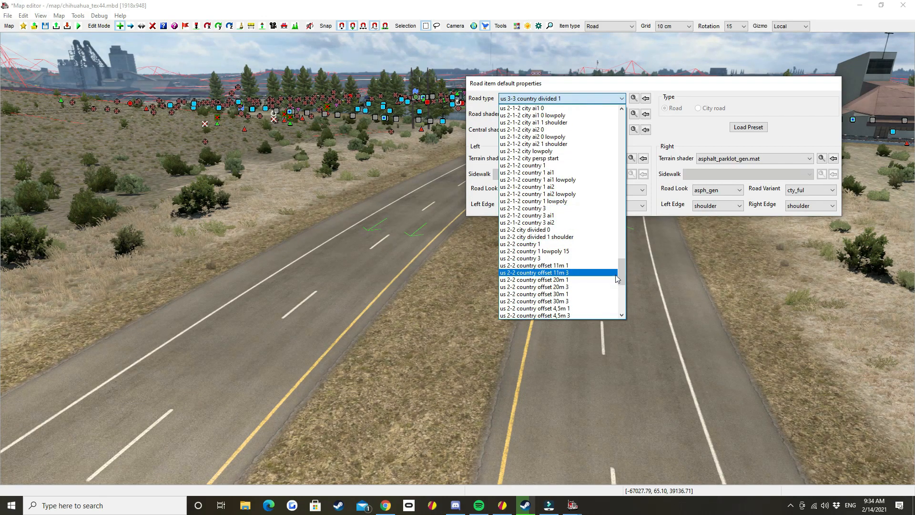
{"action": "left_click_drag", "start_coordinate": [623, 278], "coordinate": [633, 122]}
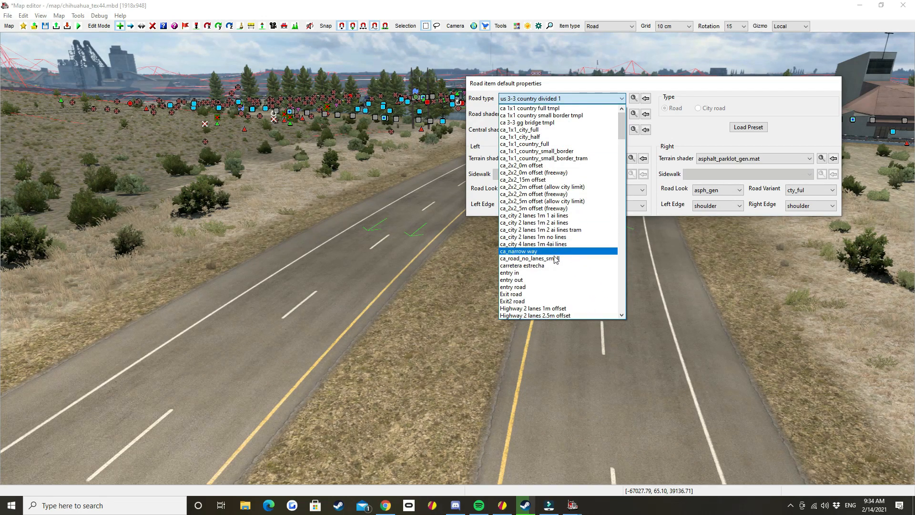
Look through the ca, Highway, mx, rail and us road types and set the road type to us 1-1 country park.
{"action": "scroll", "coordinate": [554, 259], "scroll_direction": "down", "scroll_amount": 1}
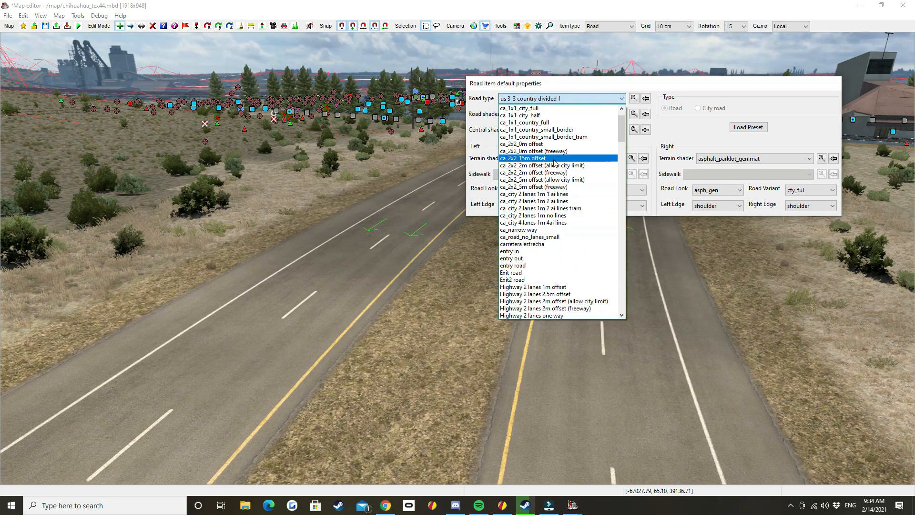
{"action": "left_click_drag", "start_coordinate": [620, 128], "coordinate": [628, 144]}
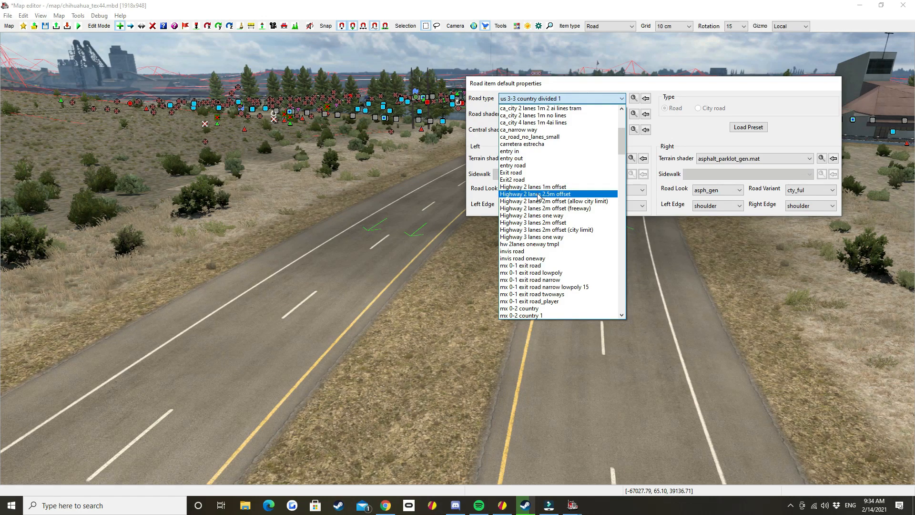
{"action": "scroll", "coordinate": [544, 209], "scroll_direction": "down", "scroll_amount": 6}
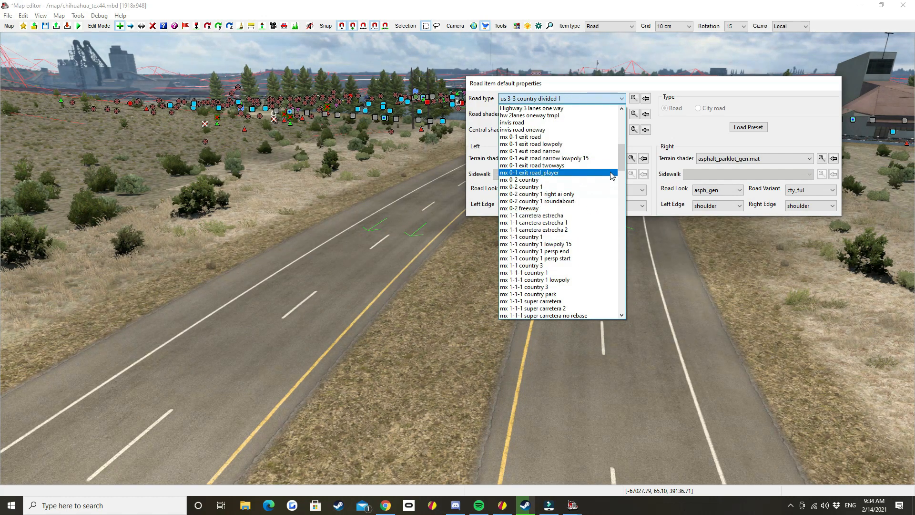
{"action": "left_click_drag", "start_coordinate": [622, 160], "coordinate": [623, 210]}
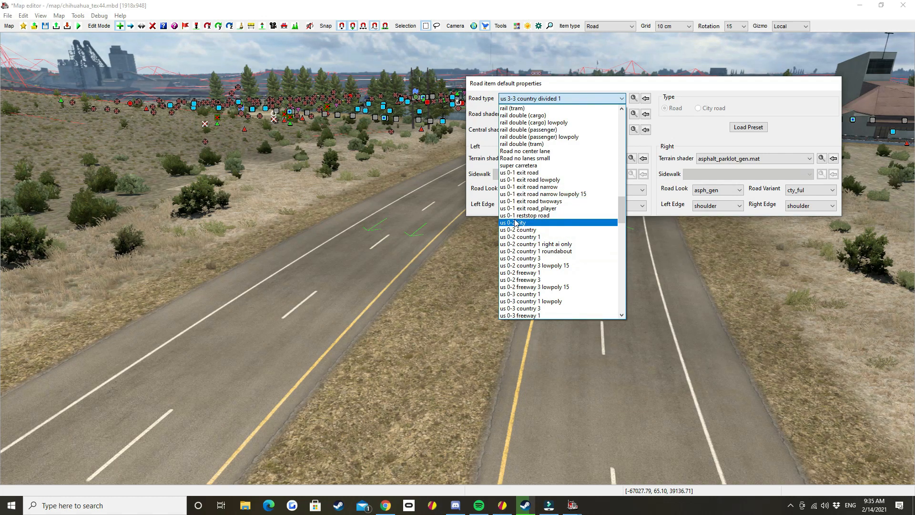
{"action": "scroll", "coordinate": [517, 191], "scroll_direction": "up", "scroll_amount": 2}
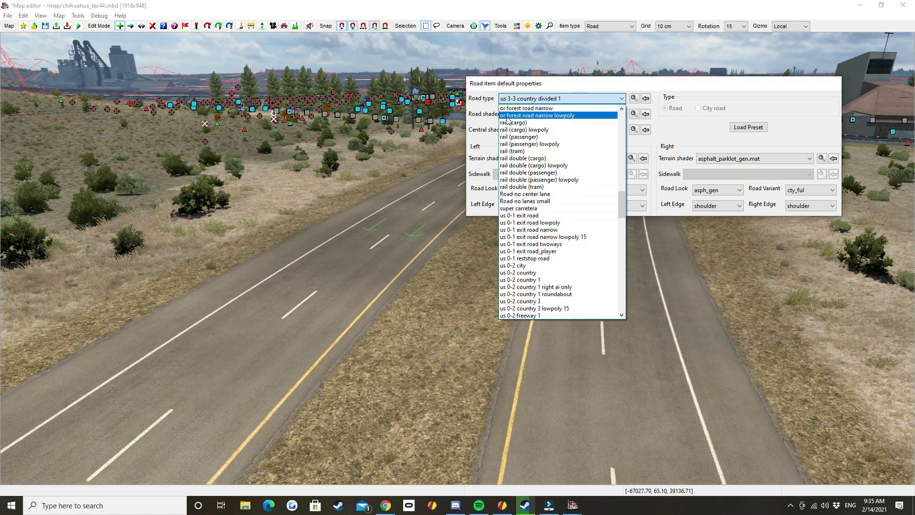
{"action": "scroll", "coordinate": [523, 177], "scroll_direction": "up", "scroll_amount": 1}
{"action": "scroll", "coordinate": [523, 176], "scroll_direction": "up", "scroll_amount": 1}
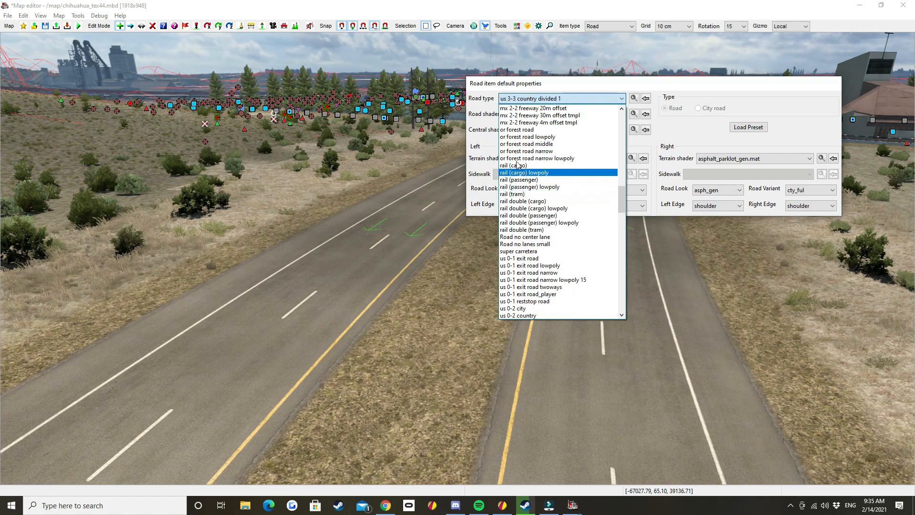
{"action": "scroll", "coordinate": [543, 157], "scroll_direction": "up", "scroll_amount": 2}
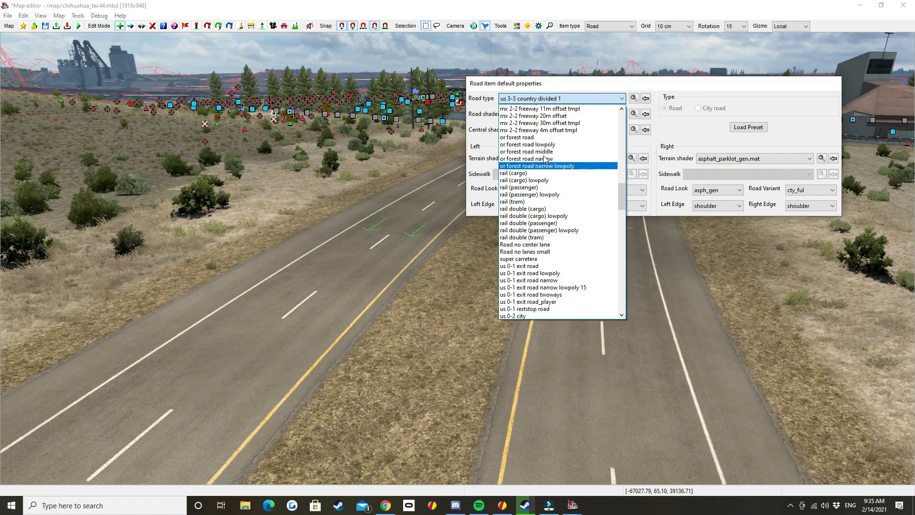
{"action": "left_click_drag", "start_coordinate": [625, 198], "coordinate": [638, 239]}
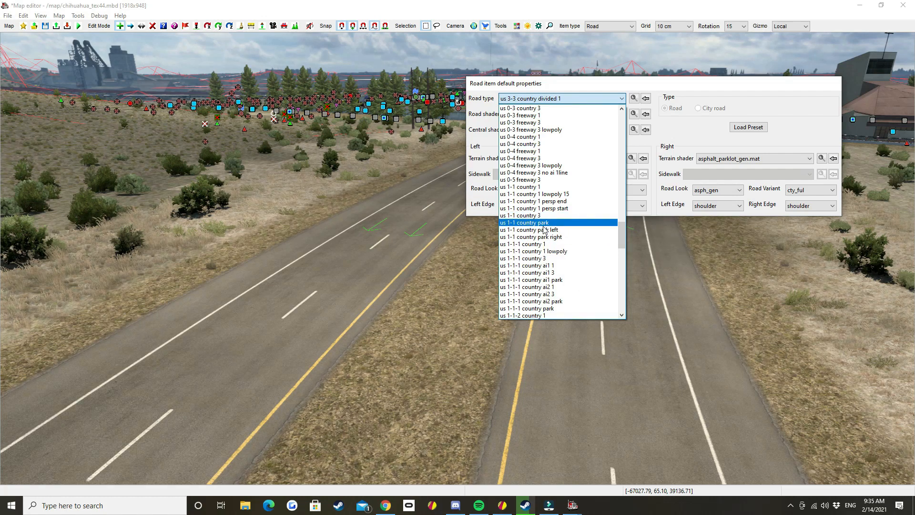
{"action": "left_click", "coordinate": [510, 224]}
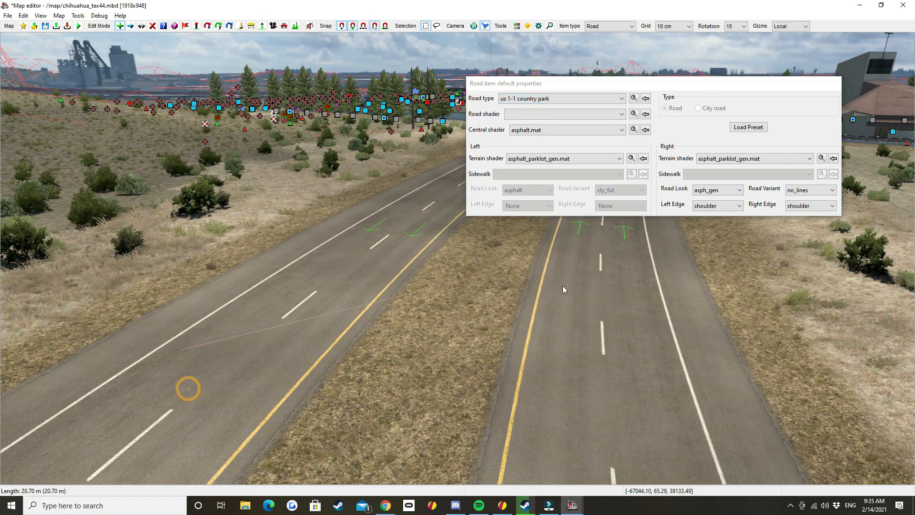
Place a us 1-1 country park road segment across both carriageways of the divided highway.
{"action": "left_click", "coordinate": [681, 266]}
{"action": "key", "text": "Escape"}
{"action": "middle_click_drag", "start_coordinate": [600, 308], "coordinate": [690, 353]}
{"action": "middle_click_drag", "start_coordinate": [381, 286], "coordinate": [458, 283]}
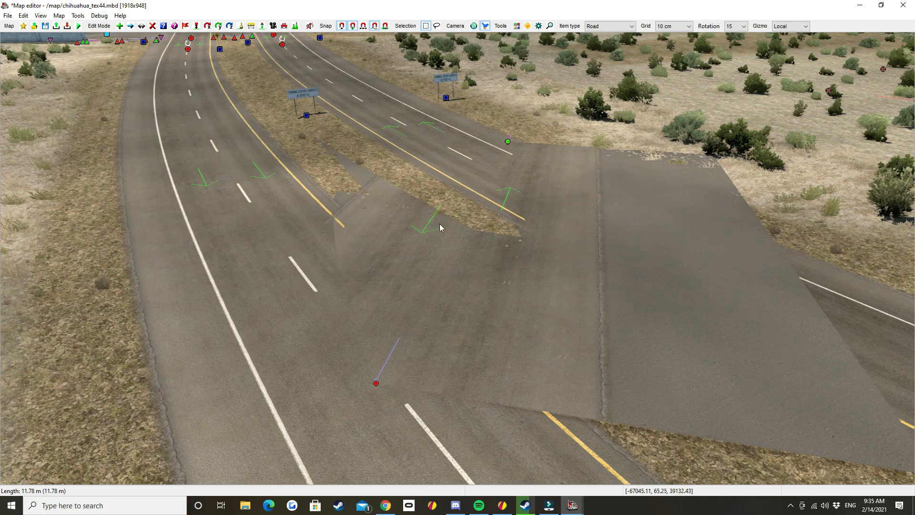
Delete the country park segment laid across the highway by removing its red start node, and return to adding roads.
{"action": "key", "text": "d"}
{"action": "left_click", "coordinate": [382, 382]}
{"action": "key", "text": "e"}
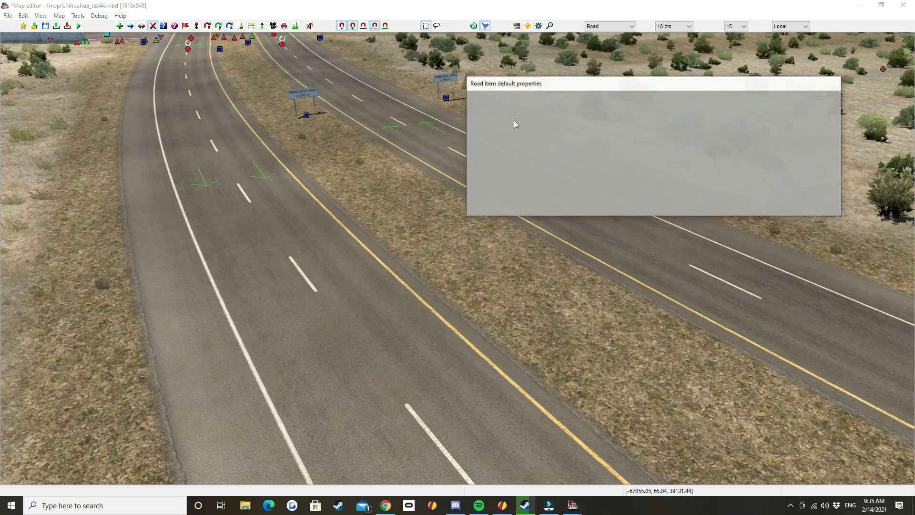
Open the content browser for the road type and arrange its window beside the road item default properties.
{"action": "left_click", "coordinate": [568, 99]}
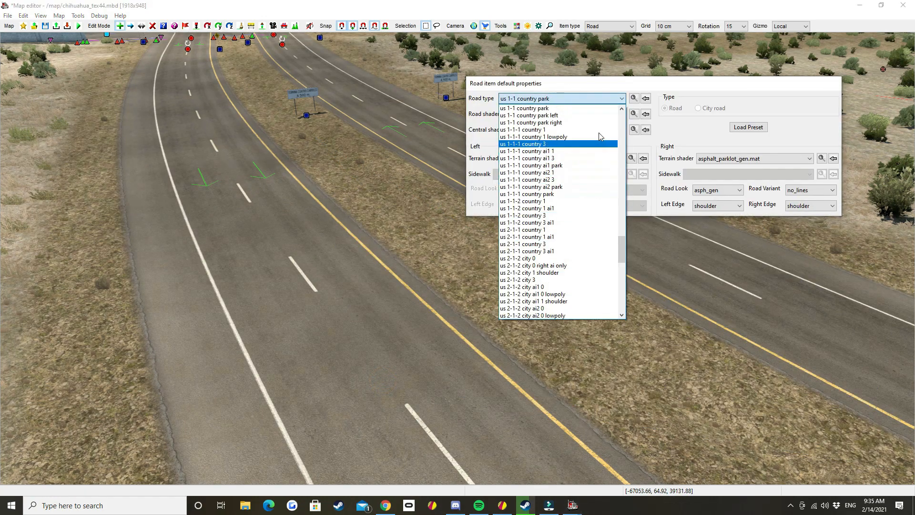
{"action": "key", "text": "Escape"}
{"action": "key", "text": "Escape"}
{"action": "key", "text": "e"}
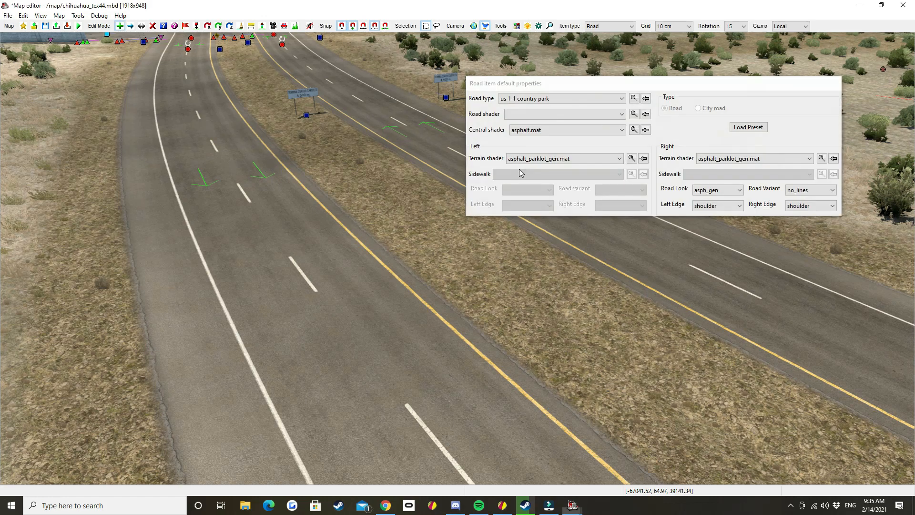
{"action": "mouse_move", "coordinate": [596, 82]}
{"action": "left_mouse_down"}
{"action": "mouse_move", "coordinate": [608, 76]}
{"action": "mouse_move", "coordinate": [603, 90]}
{"action": "left_mouse_up"}
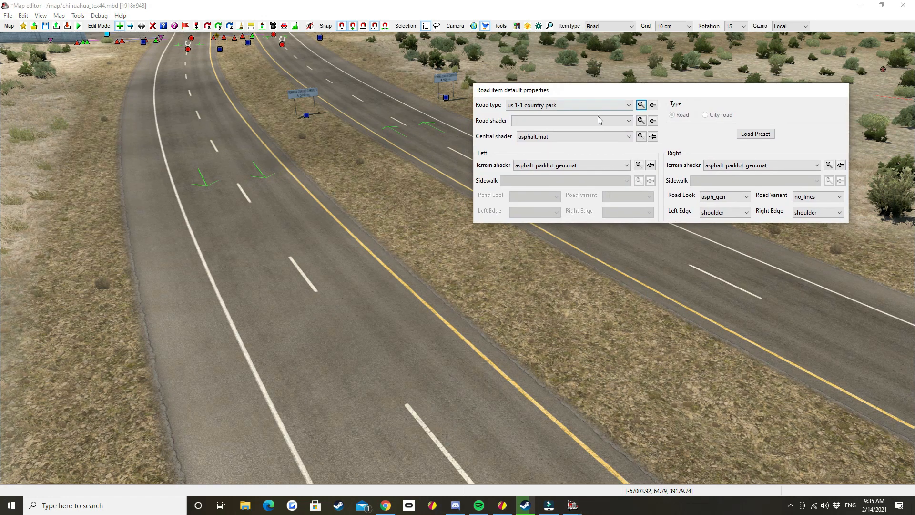
{"action": "left_click", "coordinate": [641, 105]}
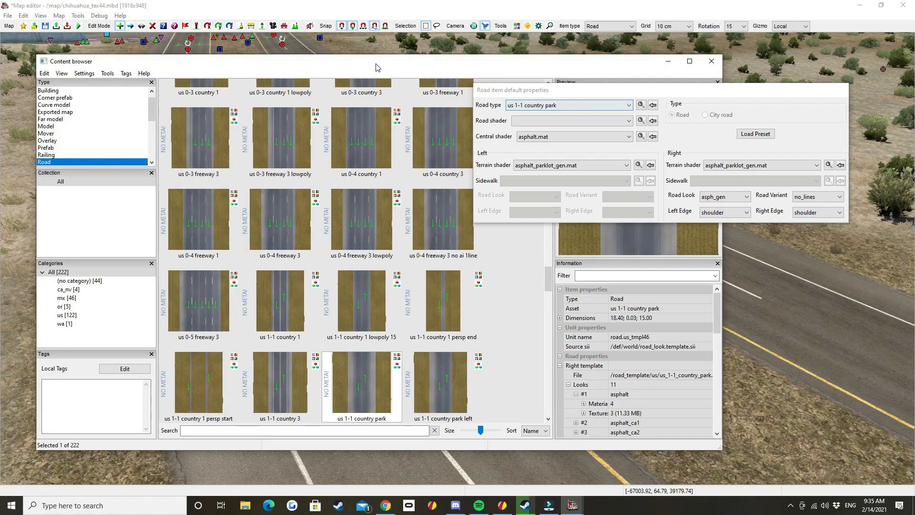
{"action": "left_click_drag", "start_coordinate": [376, 67], "coordinate": [346, 86]}
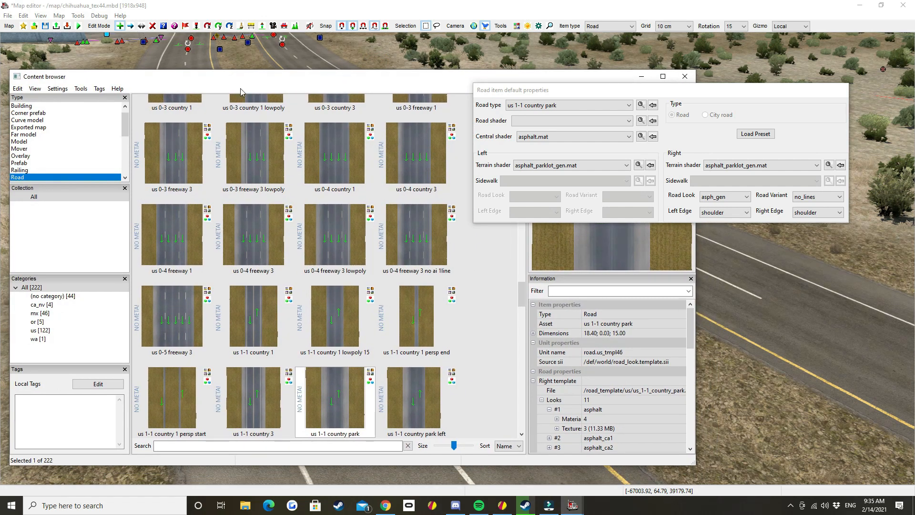
List assets of all types in the content browser, then restrict the list to Road assets.
{"action": "left_click_drag", "start_coordinate": [125, 124], "coordinate": [109, 114]}
{"action": "left_click", "coordinate": [18, 106]}
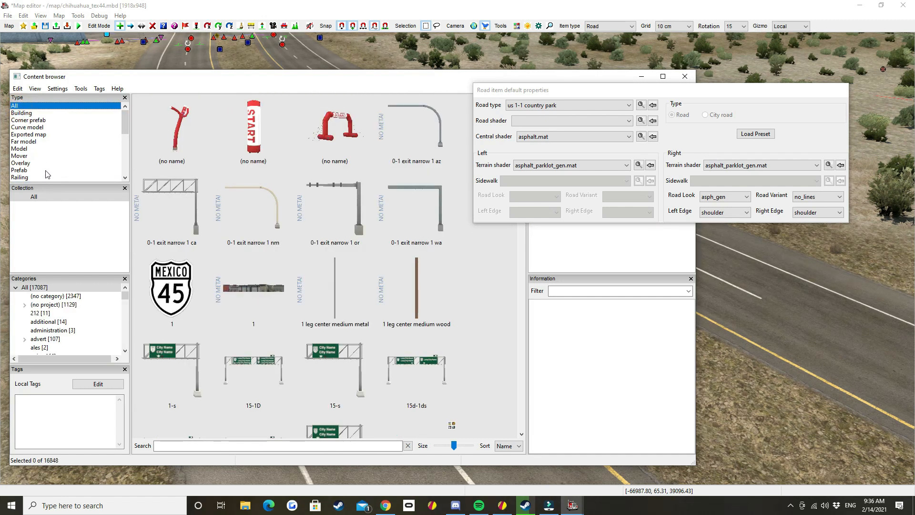
{"action": "scroll", "coordinate": [52, 171], "scroll_direction": "down", "scroll_amount": 1}
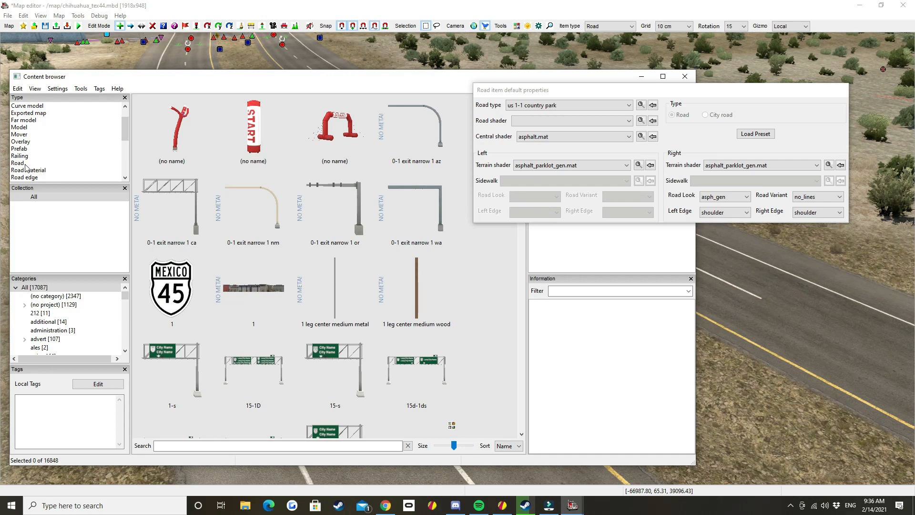
{"action": "left_click", "coordinate": [18, 163]}
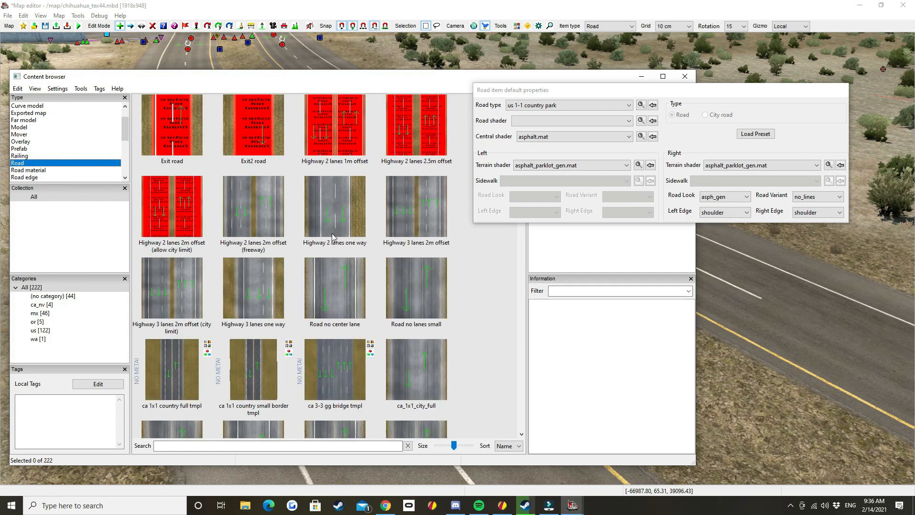
Preview the Highway 2 lanes one way, ca_2x2_0m offset (freeway) and ca_2x2_5m offset (allow city limit) roads.
{"action": "left_click", "coordinate": [346, 216]}
{"action": "scroll", "coordinate": [340, 221], "scroll_direction": "down", "scroll_amount": 8}
{"action": "left_click", "coordinate": [271, 223]}
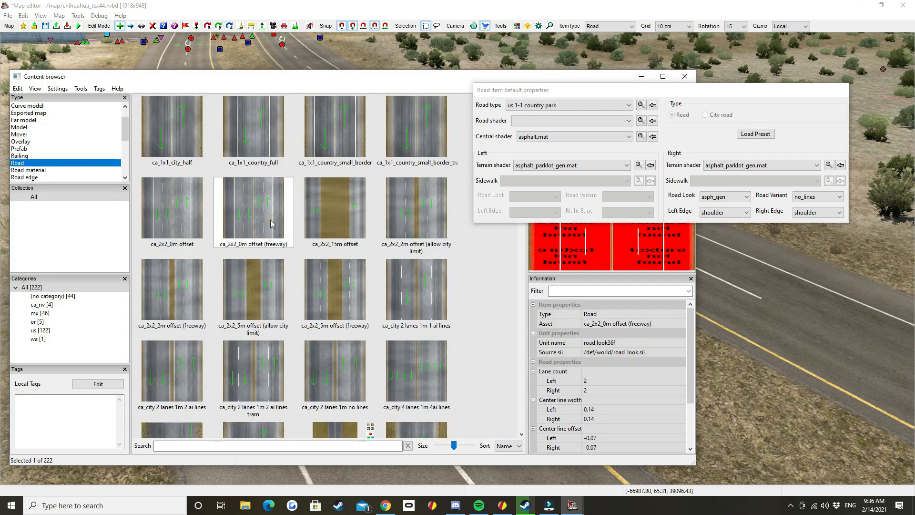
{"action": "left_click", "coordinate": [273, 332]}
{"action": "scroll", "coordinate": [361, 360], "scroll_direction": "down", "scroll_amount": 3}
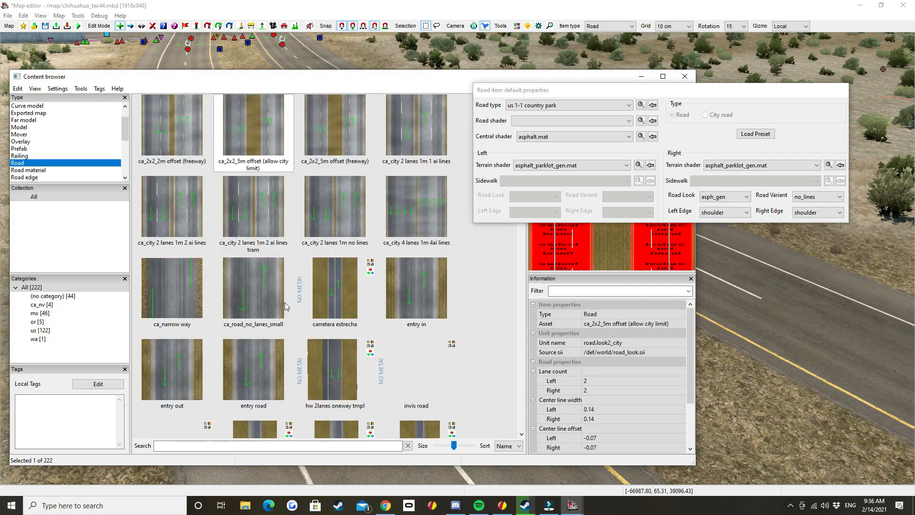
Uncover the preview area and inspect ca_city 4 lanes 1m 4ai lines, ca_city 2 lanes 1m no lines, entry in and carretera estrecha.
{"action": "left_click_drag", "start_coordinate": [628, 91], "coordinate": [889, 104]}
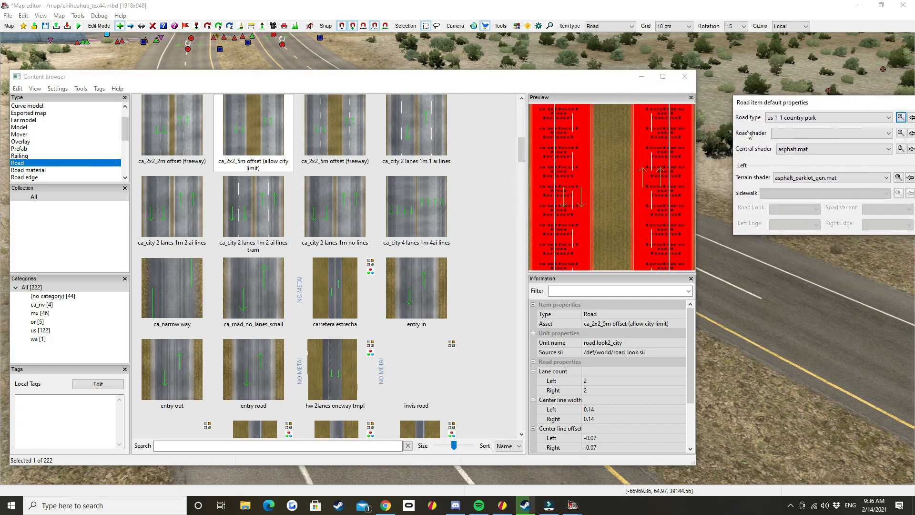
{"action": "left_click", "coordinate": [420, 210]}
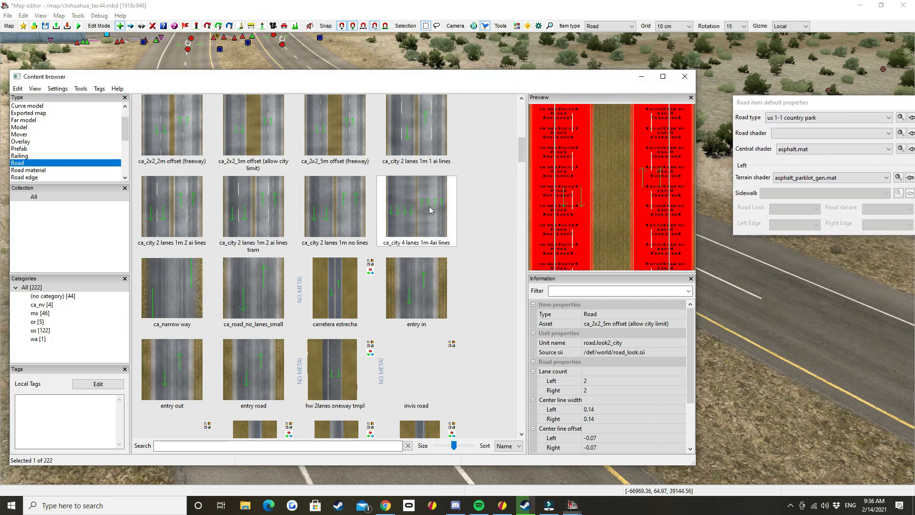
{"action": "left_click", "coordinate": [347, 212]}
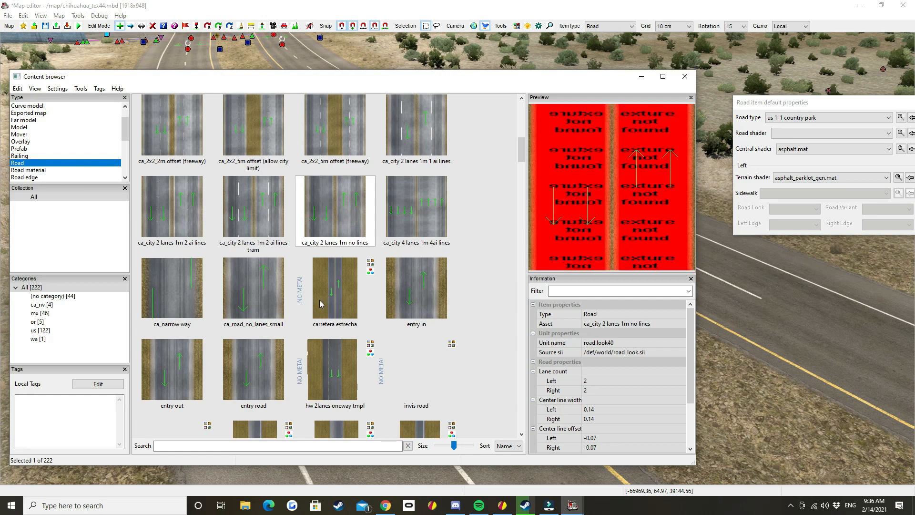
{"action": "left_click", "coordinate": [319, 299]}
{"action": "left_click", "coordinate": [398, 295]}
{"action": "left_click", "coordinate": [345, 298]}
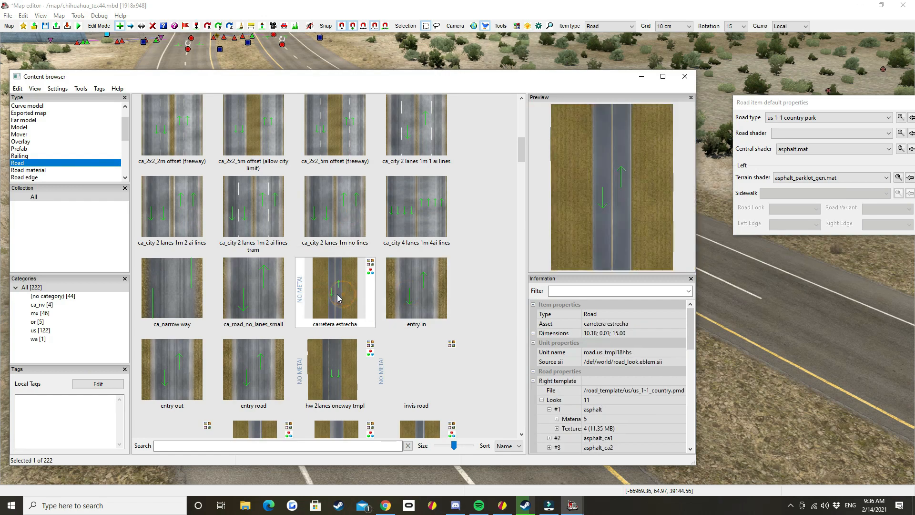
Preview the us 1-1-2 country 3 ai1 and us 1-1-2 country 3 roads.
{"action": "scroll", "coordinate": [334, 298], "scroll_direction": "down", "scroll_amount": 10}
{"action": "scroll", "coordinate": [329, 297], "scroll_direction": "down", "scroll_amount": 10}
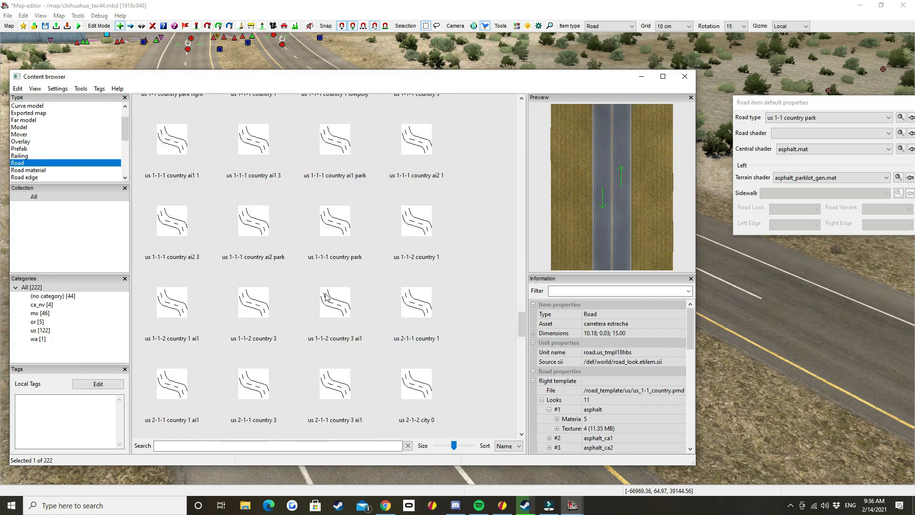
{"action": "left_click", "coordinate": [319, 298]}
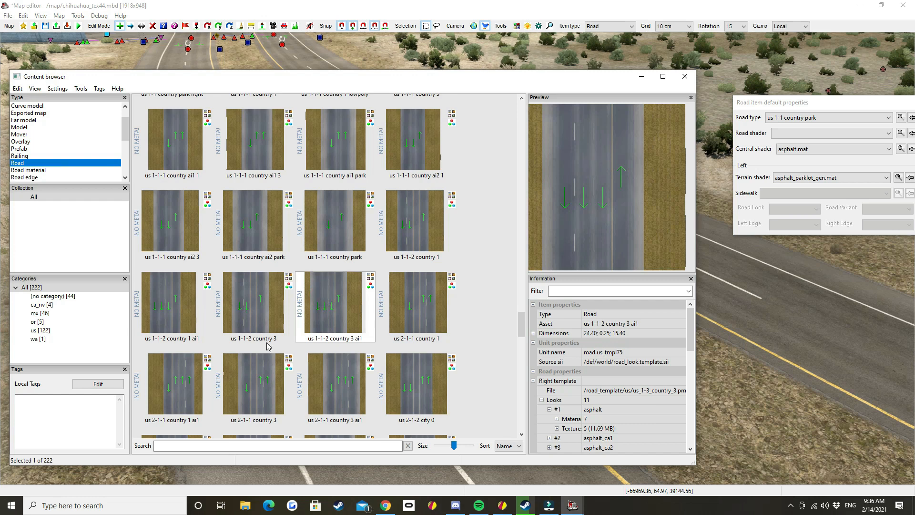
{"action": "left_click", "coordinate": [248, 324]}
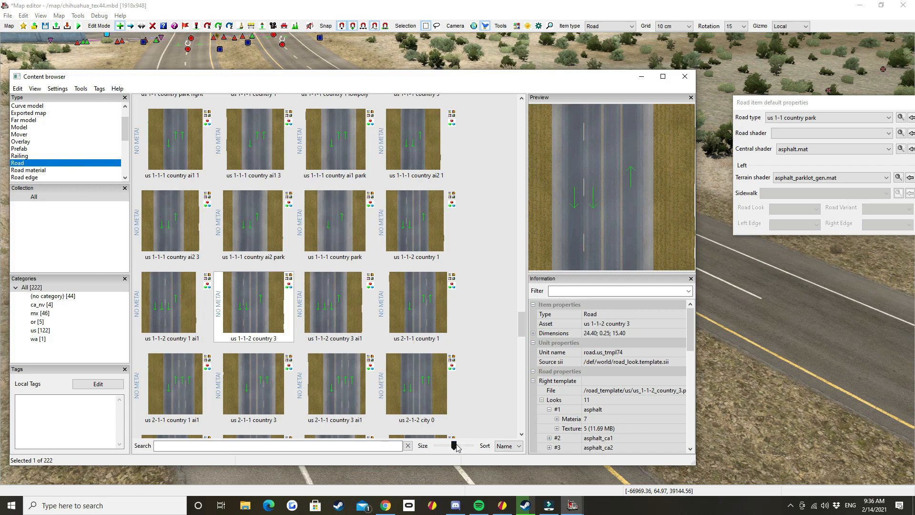
Check the thumbnail size and sort options of the content browser, keeping the assets sorted by name.
{"action": "mouse_move", "coordinate": [455, 446]}
{"action": "left_mouse_down"}
{"action": "mouse_move", "coordinate": [443, 448]}
{"action": "mouse_move", "coordinate": [480, 449]}
{"action": "mouse_move", "coordinate": [454, 447]}
{"action": "left_mouse_up"}
{"action": "left_click", "coordinate": [512, 446]}
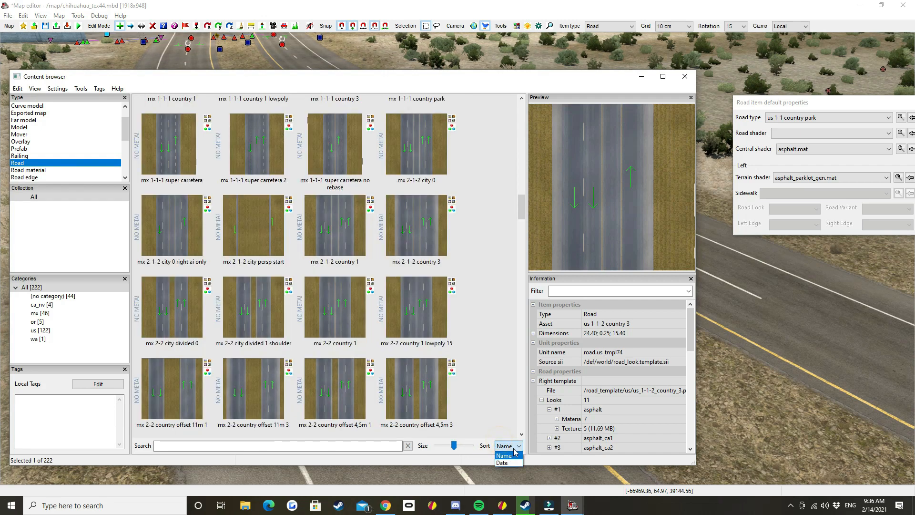
{"action": "left_click", "coordinate": [516, 448]}
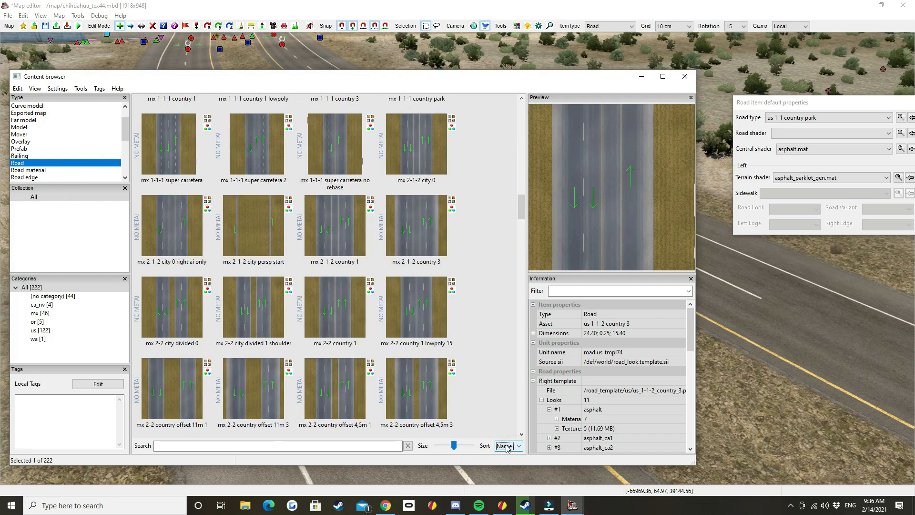
Search the road assets for "us", then for "3-1-3".
{"action": "left_click", "coordinate": [315, 446]}
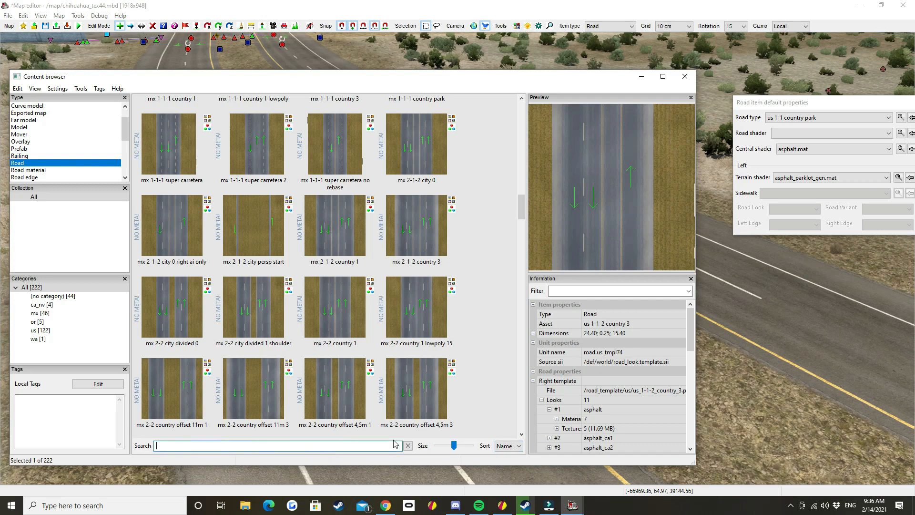
{"action": "type", "text": "u8s"}
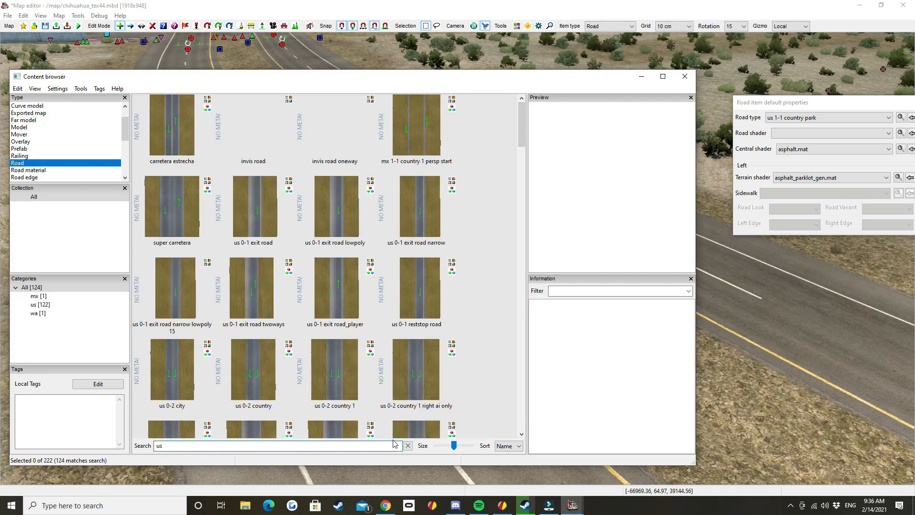
{"action": "type", "text": "3-1-3"}
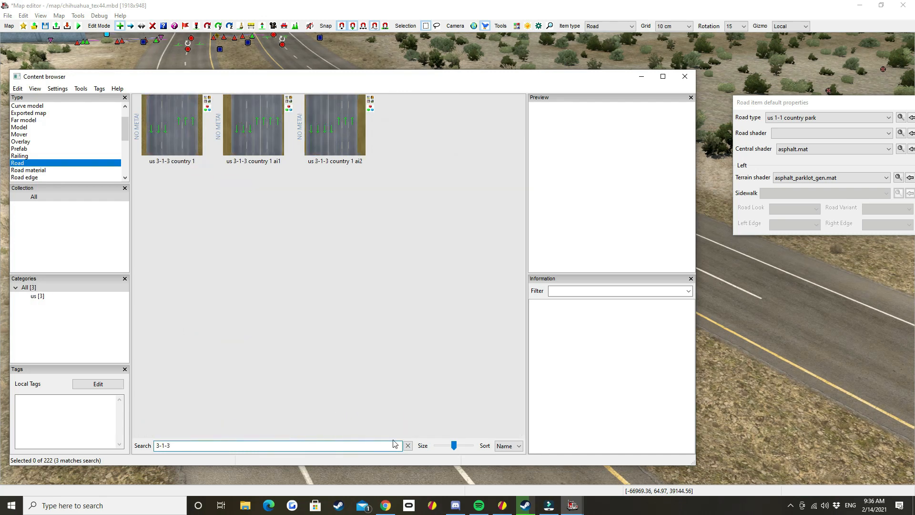
Preview the us 3-1-3 country 1 ai2, us 3-1-3 country 1 ai1 and us 3-1-3 country 1 roads.
{"action": "left_click", "coordinate": [361, 148]}
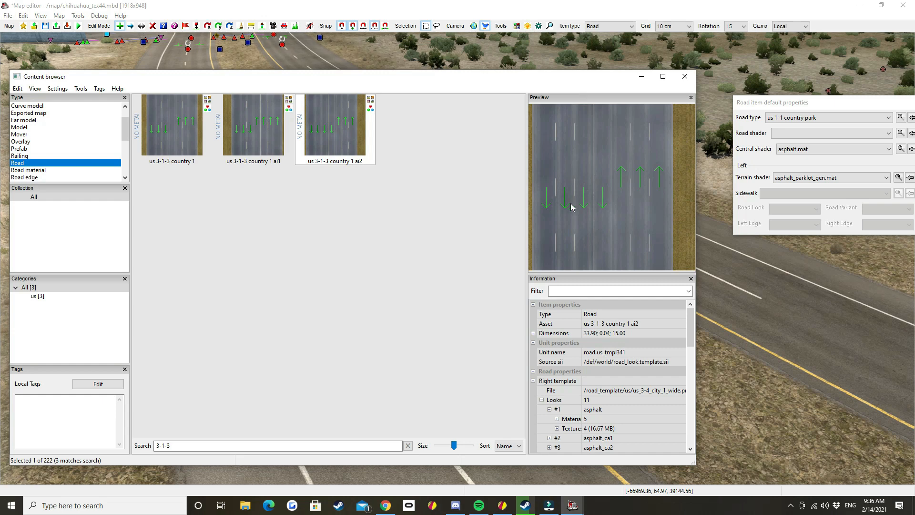
{"action": "left_click", "coordinate": [261, 147]}
{"action": "left_click", "coordinate": [177, 147]}
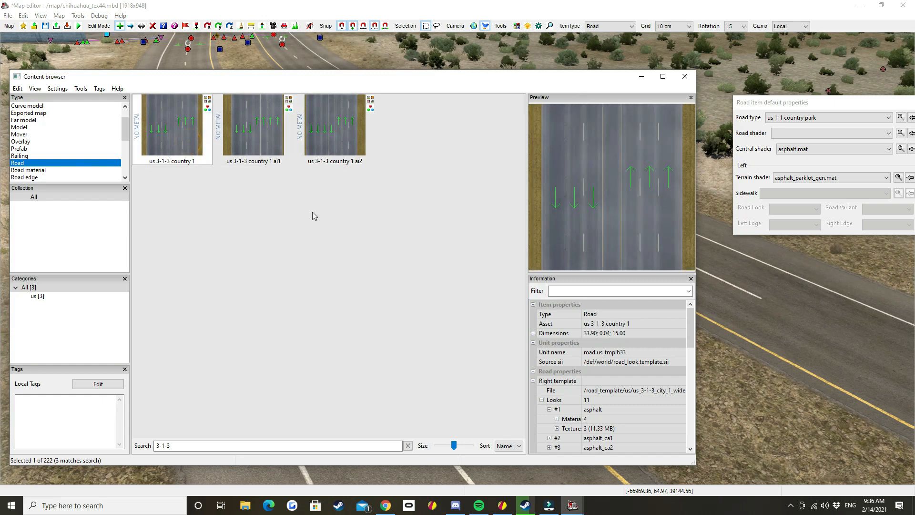
Clear the road search in the content browser and move the road defaults window clear of it.
{"action": "left_click", "coordinate": [408, 445]}
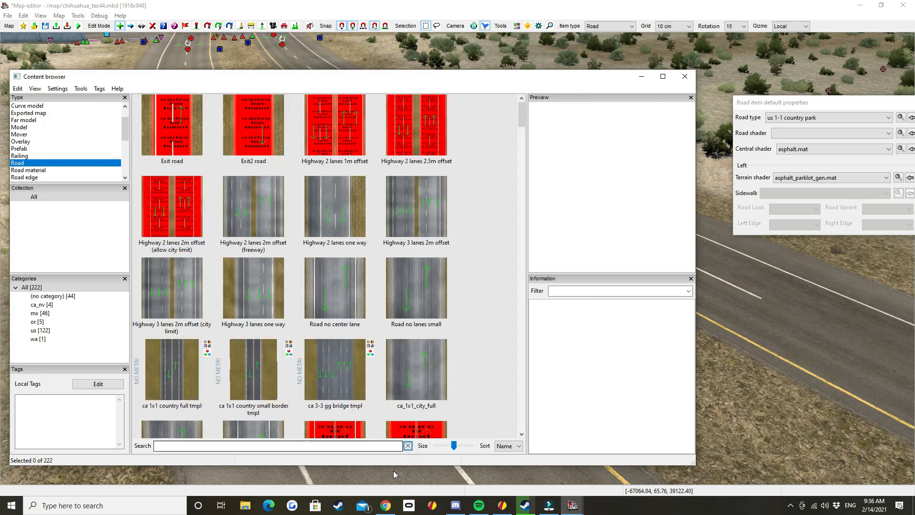
{"action": "mouse_move", "coordinate": [792, 61]}
{"action": "middle_mouse_down"}
{"action": "mouse_move", "coordinate": [743, 65]}
{"action": "mouse_move", "coordinate": [791, 71]}
{"action": "middle_mouse_up"}
{"action": "key", "text": "alt+Tab"}
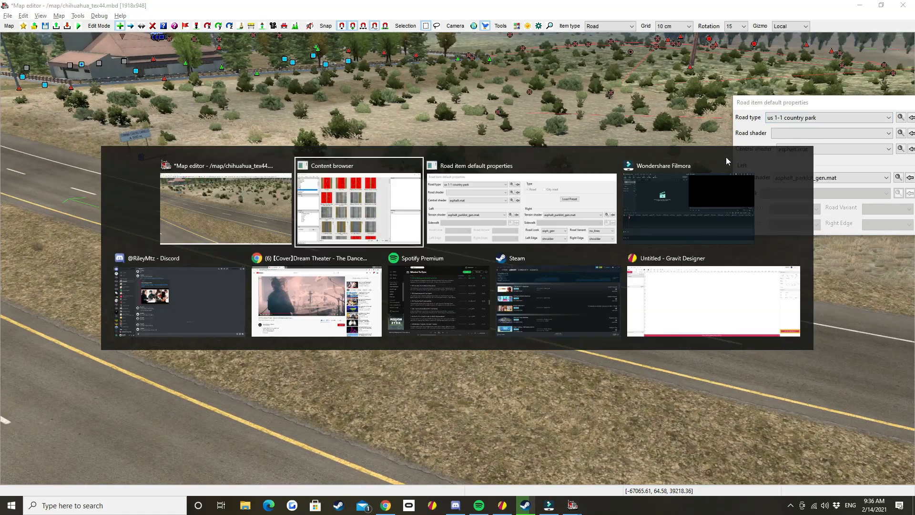
{"action": "left_click_drag", "start_coordinate": [787, 105], "coordinate": [778, 134]}
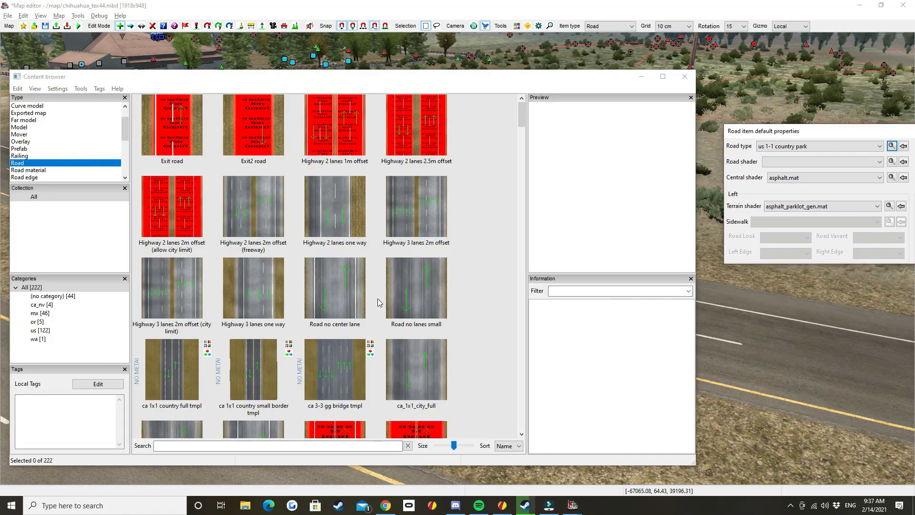
Pick us 4-4 freeway 3 4m offset in the content browser and assign it as the default road type.
{"action": "scroll", "coordinate": [388, 294], "scroll_direction": "down", "scroll_amount": 20}
{"action": "scroll", "coordinate": [388, 294], "scroll_direction": "down", "scroll_amount": 18}
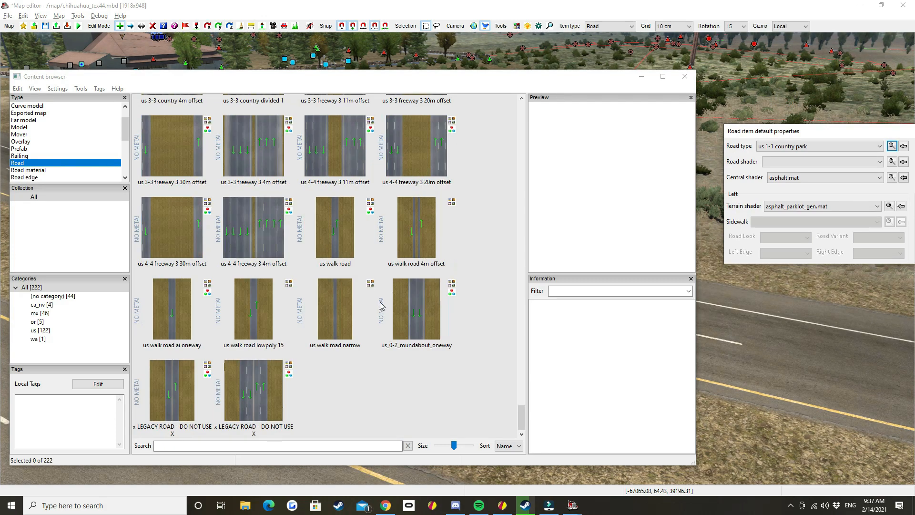
{"action": "left_click", "coordinate": [259, 231]}
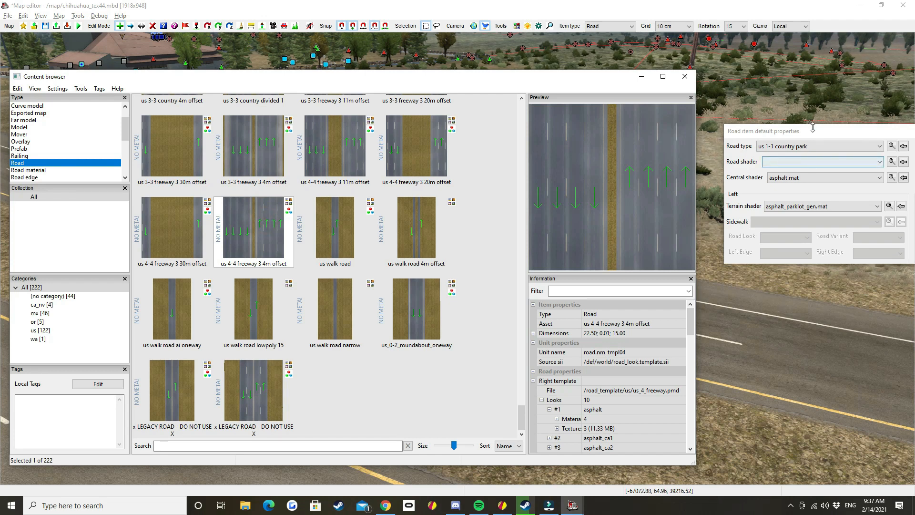
{"action": "left_click_drag", "start_coordinate": [814, 135], "coordinate": [505, 169]}
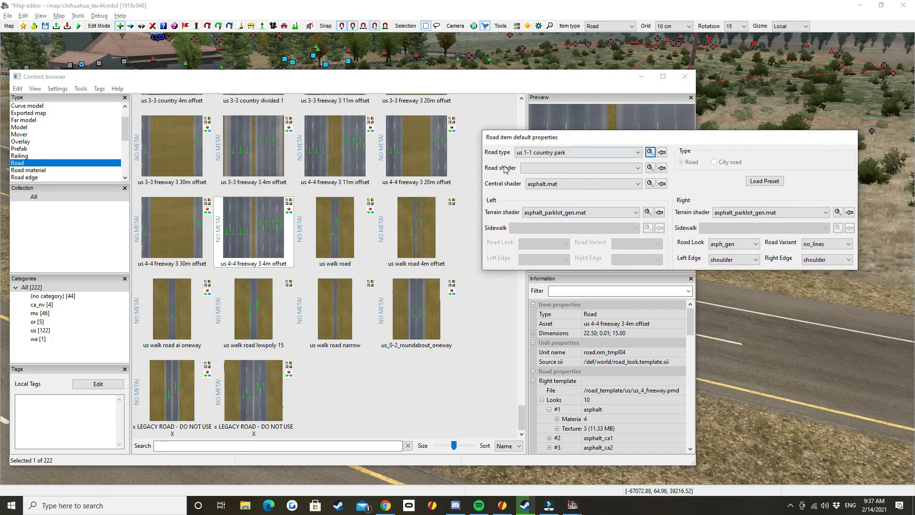
{"action": "left_click", "coordinate": [662, 152]}
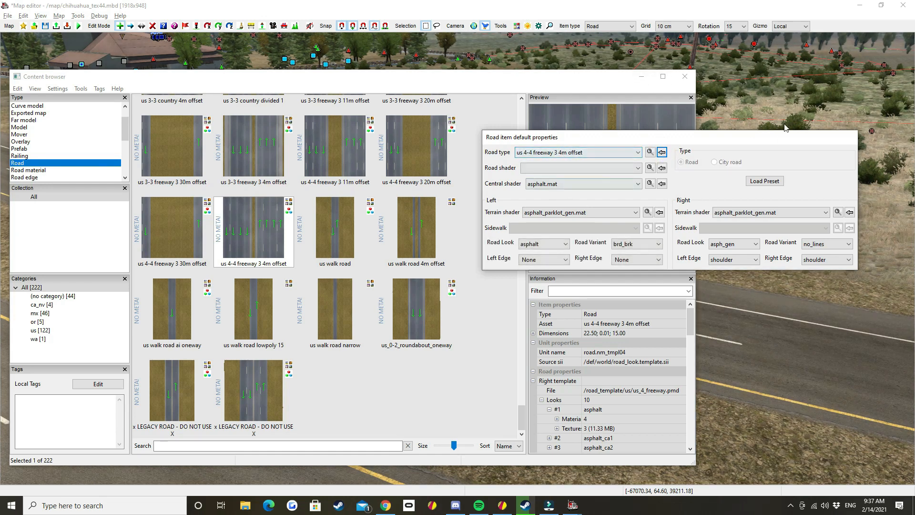
Place a us 4-4 freeway 3 4m offset road segment about 36 m long across the existing highway, and cancel the autosave.
{"action": "middle_click_drag", "start_coordinate": [784, 126], "coordinate": [376, 321]}
{"action": "left_click", "coordinate": [169, 462]}
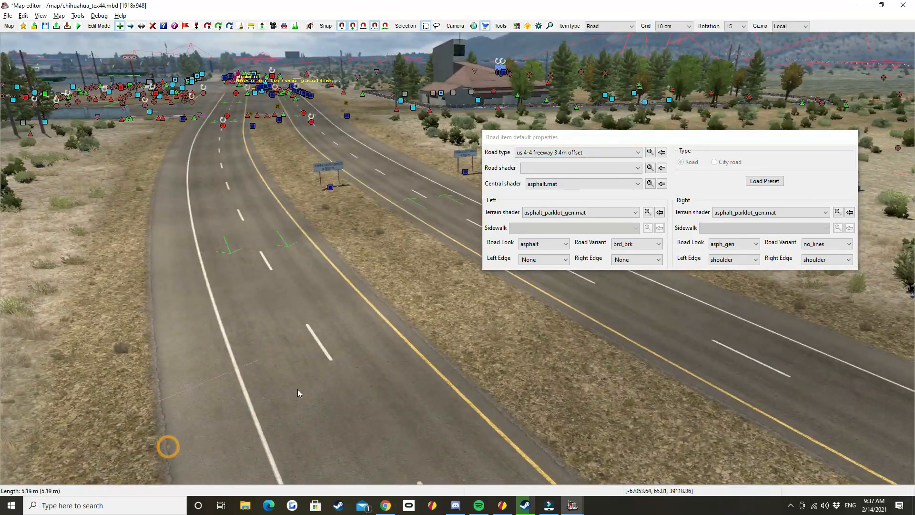
{"action": "middle_click_drag", "start_coordinate": [298, 389], "coordinate": [159, 399]}
{"action": "left_click", "coordinate": [128, 426]}
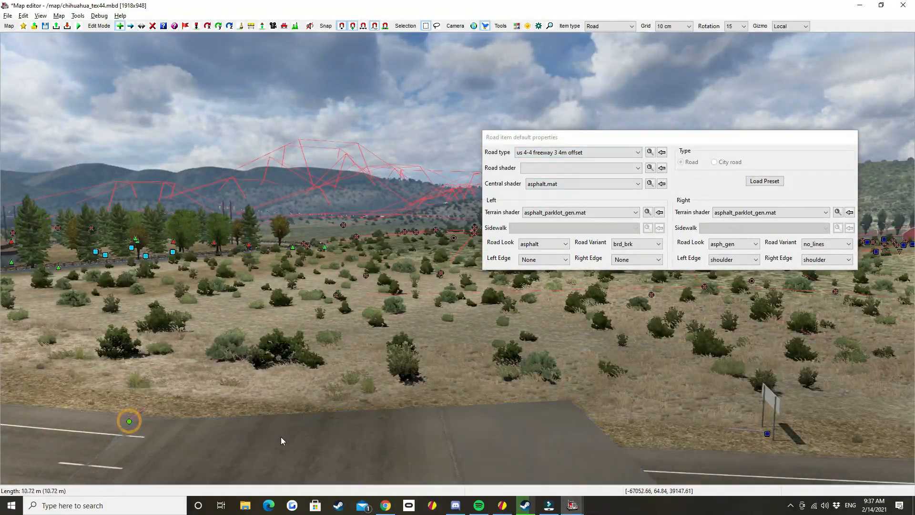
{"action": "middle_click_drag", "start_coordinate": [281, 436], "coordinate": [465, 262]}
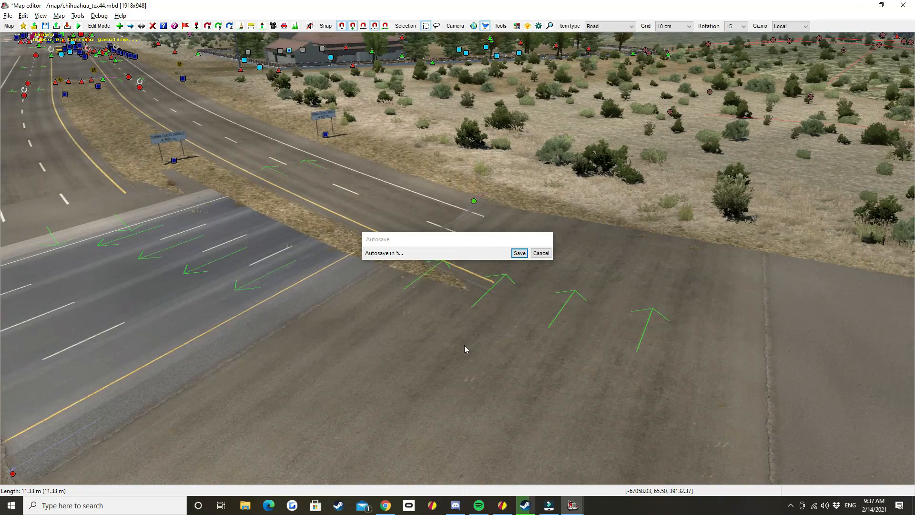
{"action": "left_click", "coordinate": [541, 253]}
Select both end nodes of the new freeway segment and raise it above the highway.
{"action": "middle_click_drag", "start_coordinate": [473, 296], "coordinate": [479, 295]}
{"action": "key", "text": "m"}
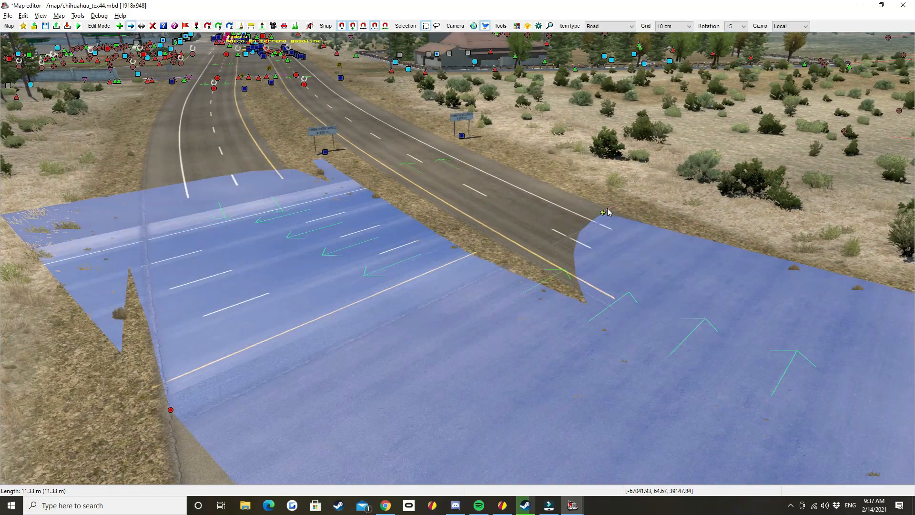
{"action": "left_click", "coordinate": [604, 213]}
{"action": "left_click", "coordinate": [170, 411], "text": "ctrl"}
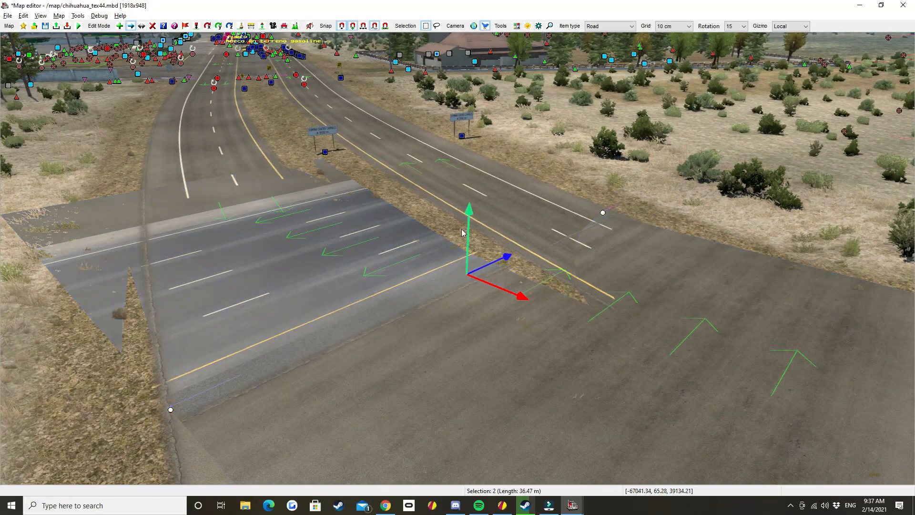
{"action": "left_click_drag", "start_coordinate": [468, 228], "coordinate": [472, 177]}
{"action": "middle_click_drag", "start_coordinate": [657, 310], "coordinate": [633, 281]}
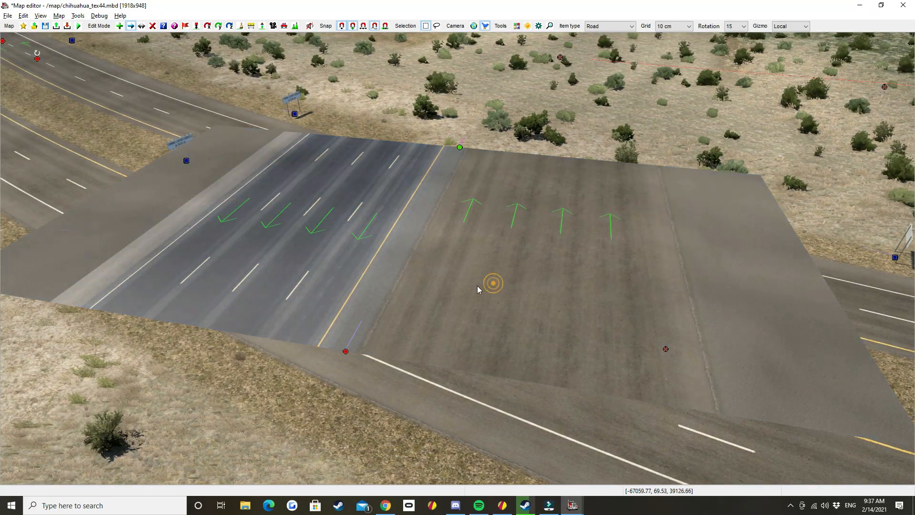
Delete the raised freeway segment crossing the highway.
{"action": "key", "text": "d"}
{"action": "left_click", "coordinate": [345, 351]}
{"action": "middle_click_drag", "start_coordinate": [344, 350], "coordinate": [447, 257]}
Return to item creation, check the available item types and switch the item type to Prefab.
{"action": "key", "text": "e"}
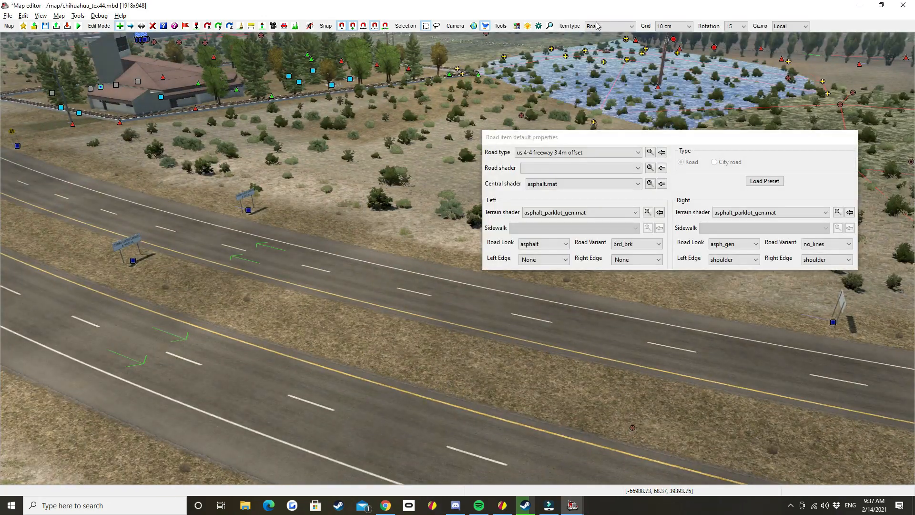
{"action": "left_click", "coordinate": [614, 26]}
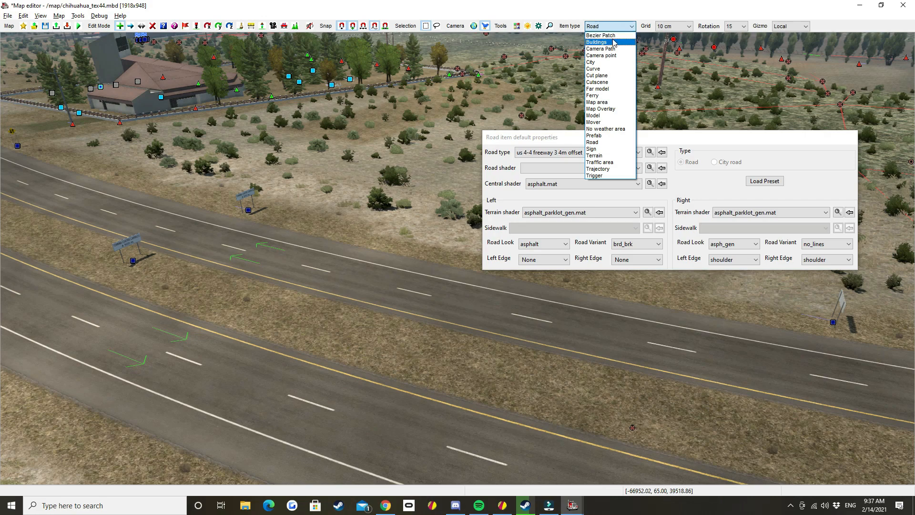
{"action": "left_click", "coordinate": [628, 28]}
{"action": "middle_click_drag", "start_coordinate": [382, 301], "coordinate": [454, 254]}
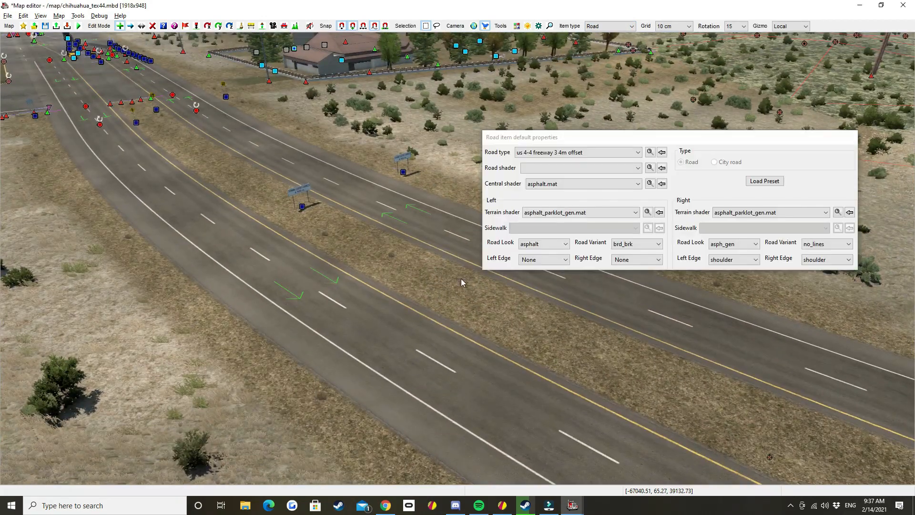
{"action": "key", "text": "p"}
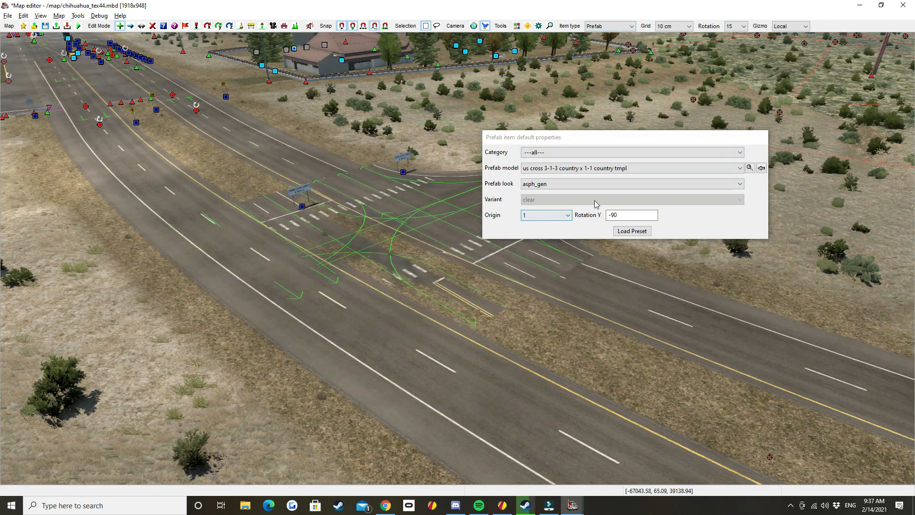
Browse the prefab models, previewing us cross 3-1-3 country t 2-1-2 country tmpl and us crossing angled 0-2 country xrail 1 left tmpl.
{"action": "left_click", "coordinate": [749, 168]}
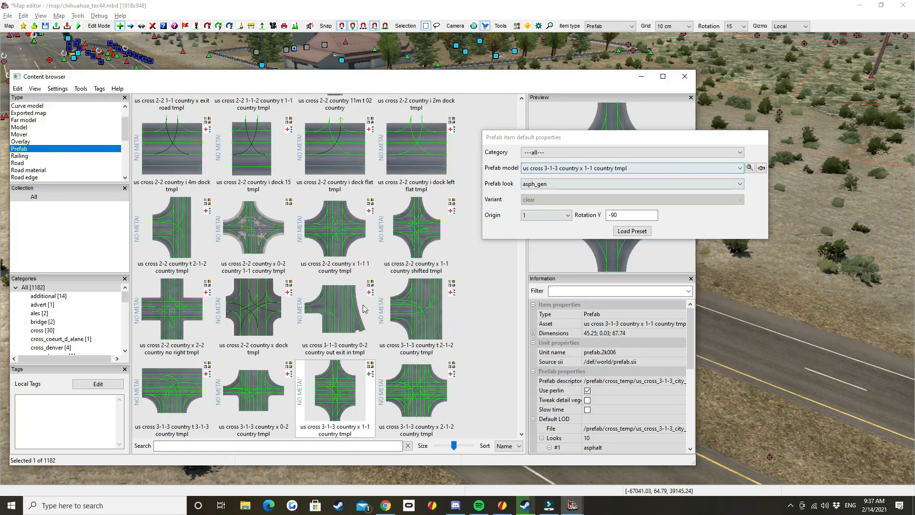
{"action": "left_click", "coordinate": [331, 231]}
{"action": "left_click", "coordinate": [345, 320]}
{"action": "scroll", "coordinate": [405, 310], "scroll_direction": "down", "scroll_amount": 5}
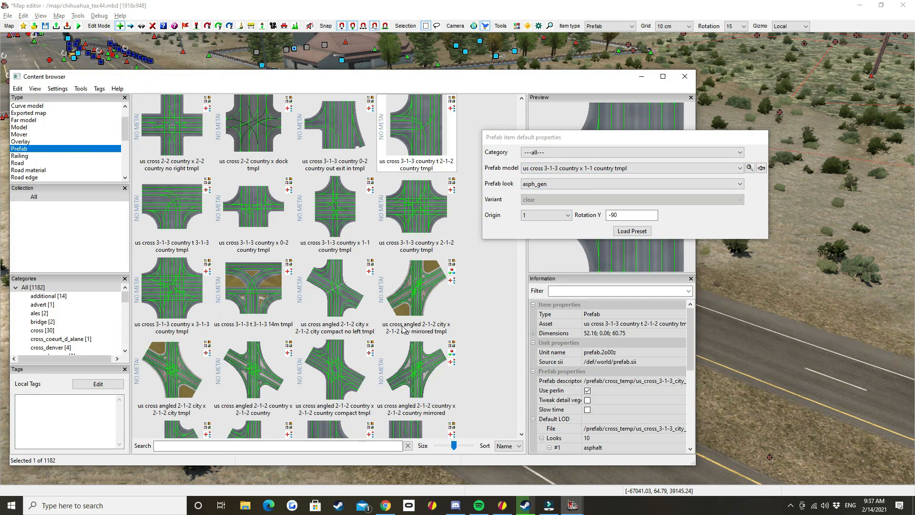
{"action": "left_click", "coordinate": [420, 300]}
{"action": "scroll", "coordinate": [395, 390], "scroll_direction": "down", "scroll_amount": 2}
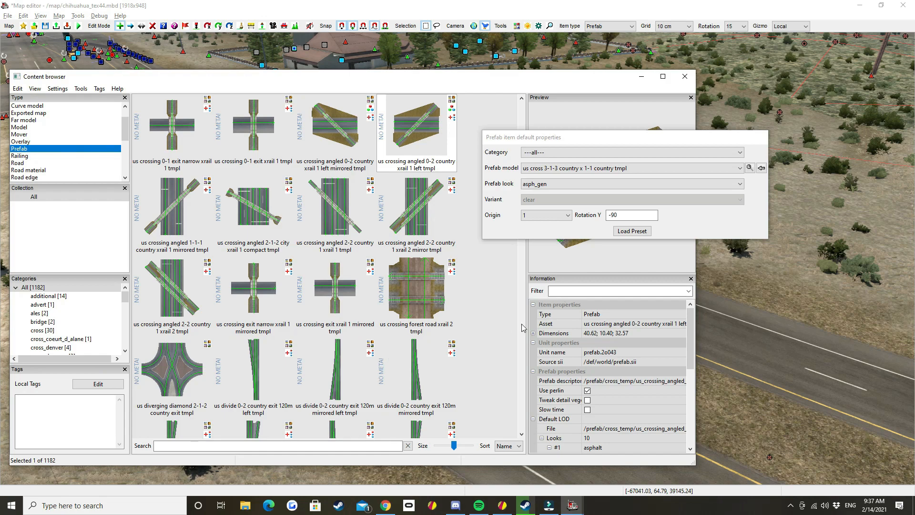
Uncover the preview and view the nm gas station2-corner gp and nm gas station2-corner chemron prefabs.
{"action": "left_click_drag", "start_coordinate": [549, 141], "coordinate": [708, 113]}
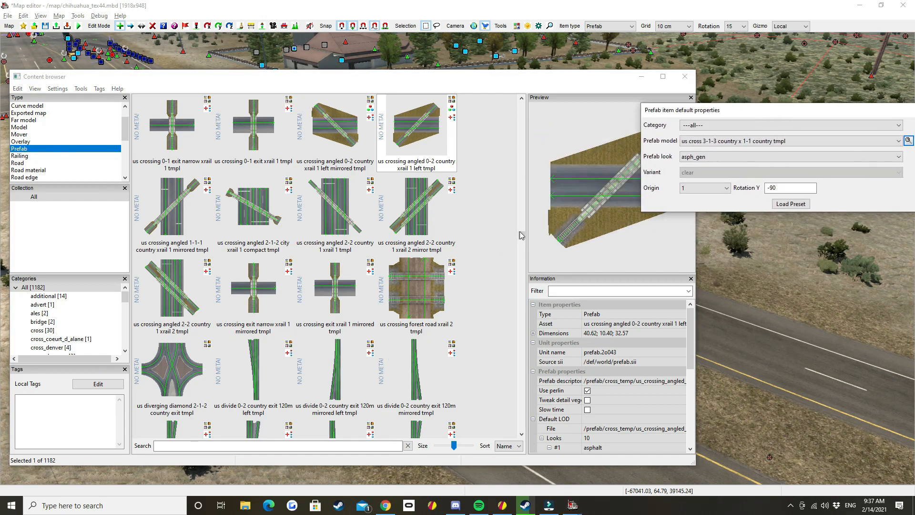
{"action": "left_click_drag", "start_coordinate": [520, 233], "coordinate": [521, 164]}
{"action": "left_click", "coordinate": [336, 188]}
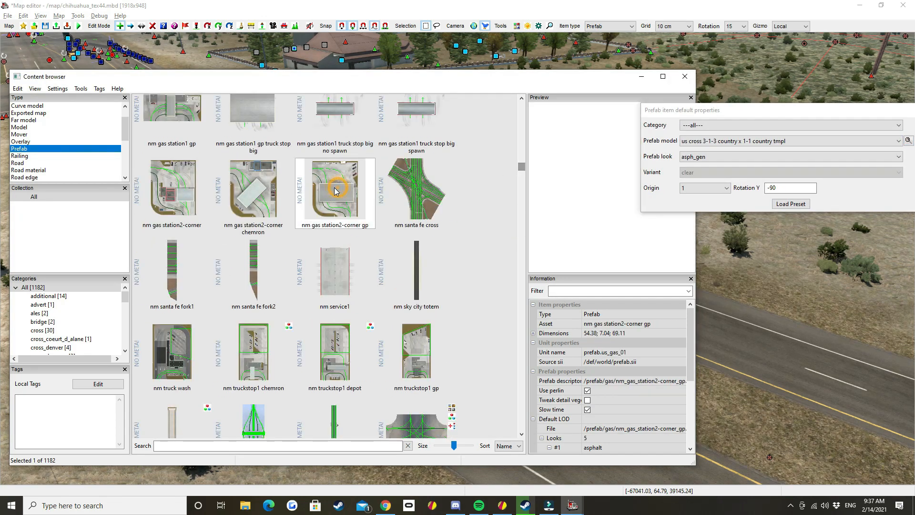
{"action": "left_click", "coordinate": [252, 202]}
{"action": "scroll", "coordinate": [327, 260], "scroll_direction": "down", "scroll_amount": 5}
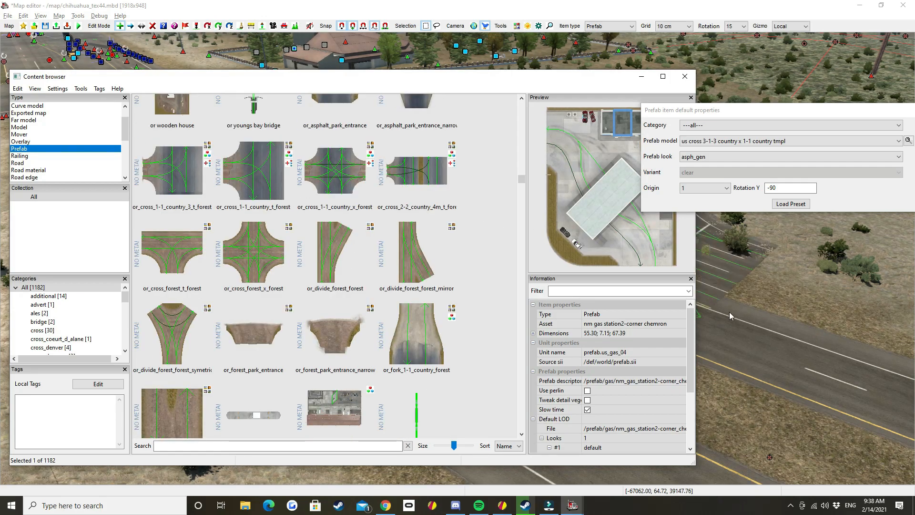
Leave prefab placement without placing anything and set the item type back to Road.
{"action": "right_click_drag", "start_coordinate": [731, 281], "coordinate": [459, 257]}
{"action": "key", "text": "Escape"}
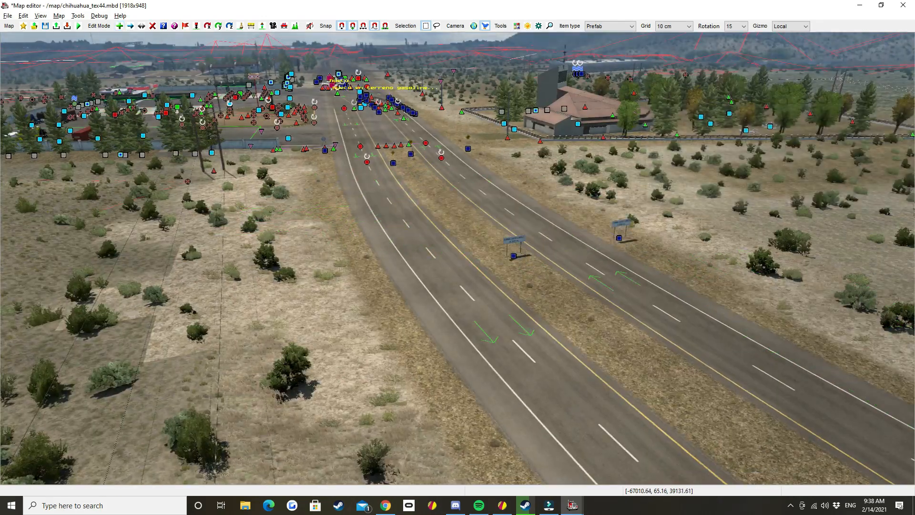
{"action": "middle_click_drag", "start_coordinate": [524, 268], "coordinate": [304, 354]}
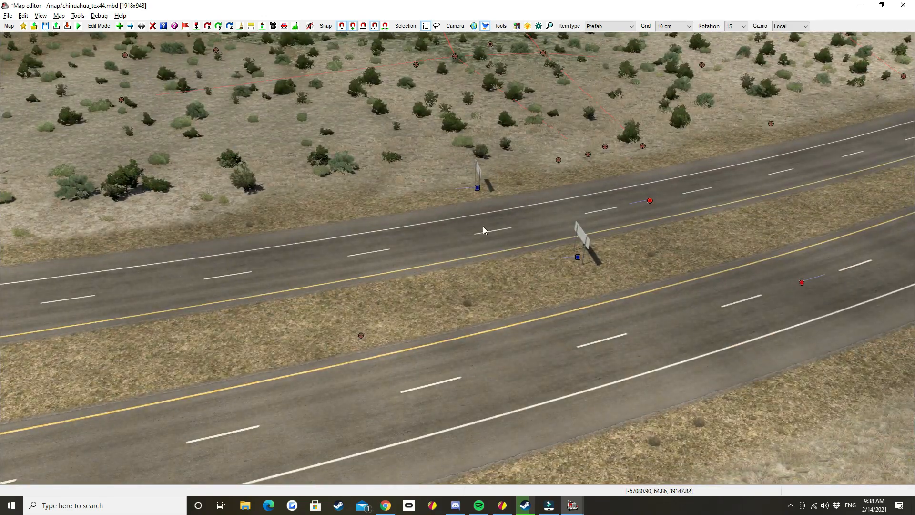
{"action": "key", "text": "r"}
{"action": "middle_click_drag", "start_coordinate": [484, 230], "coordinate": [560, 163]}
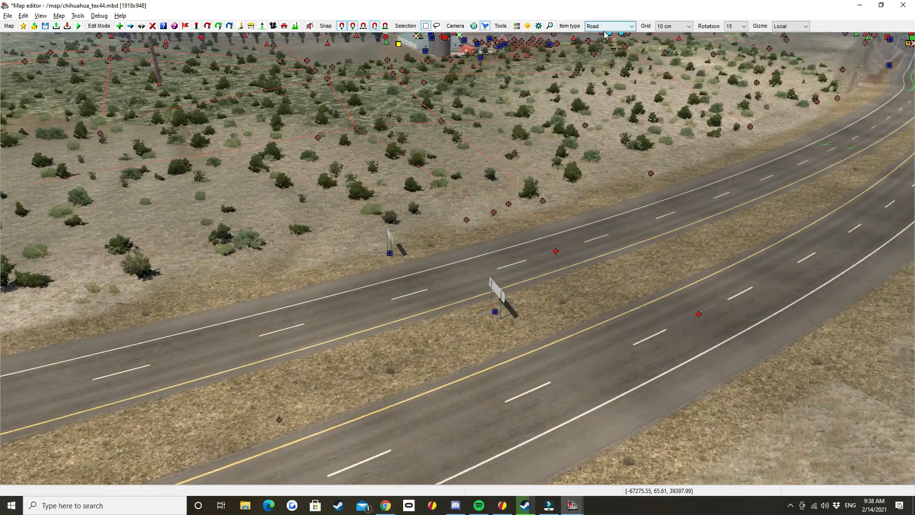
Return to item creation farther along the highway and switch the item type to Buildings.
{"action": "middle_click_drag", "start_coordinate": [549, 301], "coordinate": [660, 238]}
{"action": "middle_click_drag", "start_coordinate": [457, 193], "coordinate": [457, 259]}
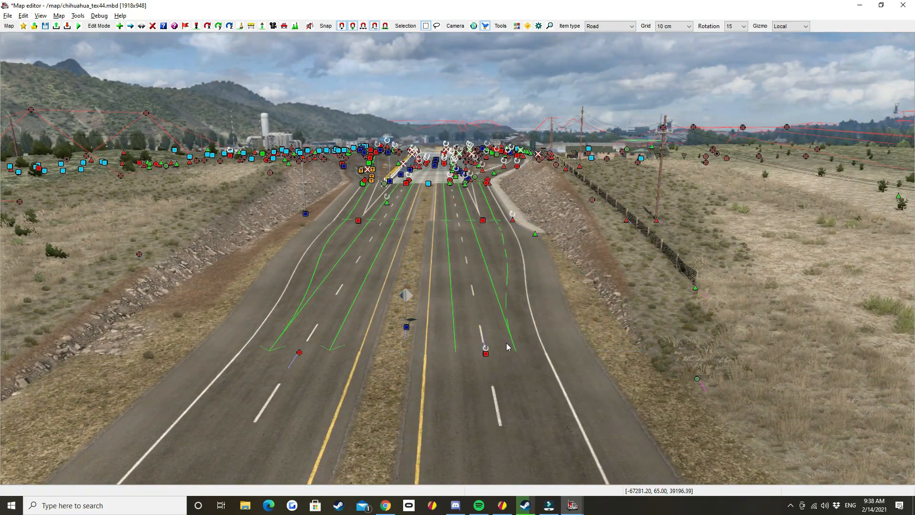
{"action": "middle_click_drag", "start_coordinate": [478, 344], "coordinate": [466, 351]}
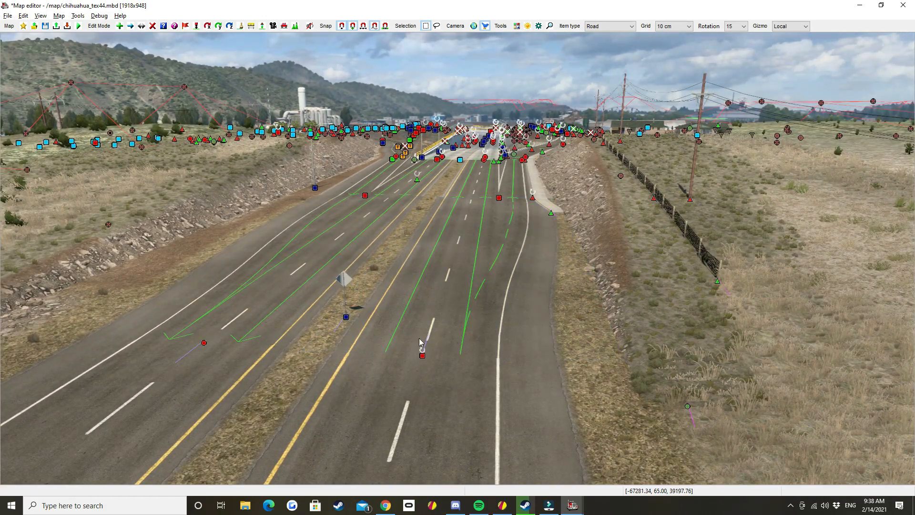
{"action": "middle_click_drag", "start_coordinate": [421, 339], "coordinate": [329, 328]}
{"action": "middle_click_drag", "start_coordinate": [446, 252], "coordinate": [451, 255]}
{"action": "key", "text": "e"}
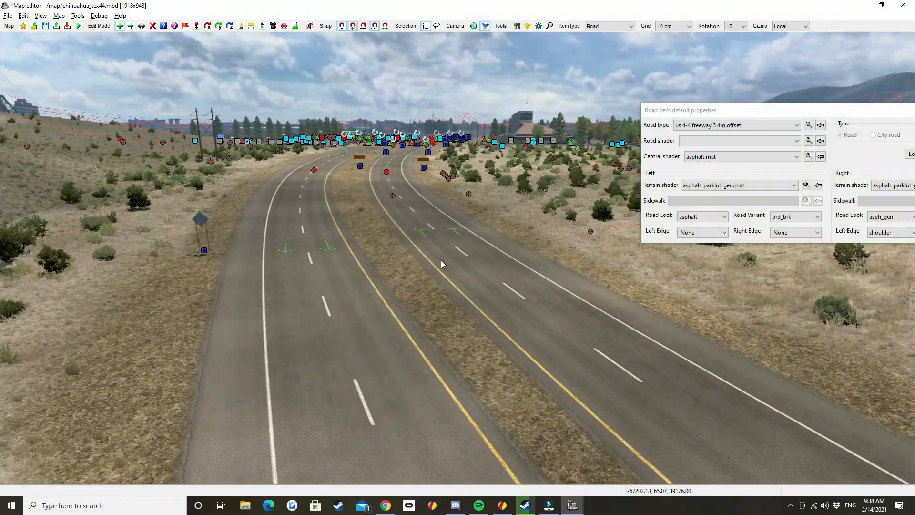
{"action": "key", "text": "b"}
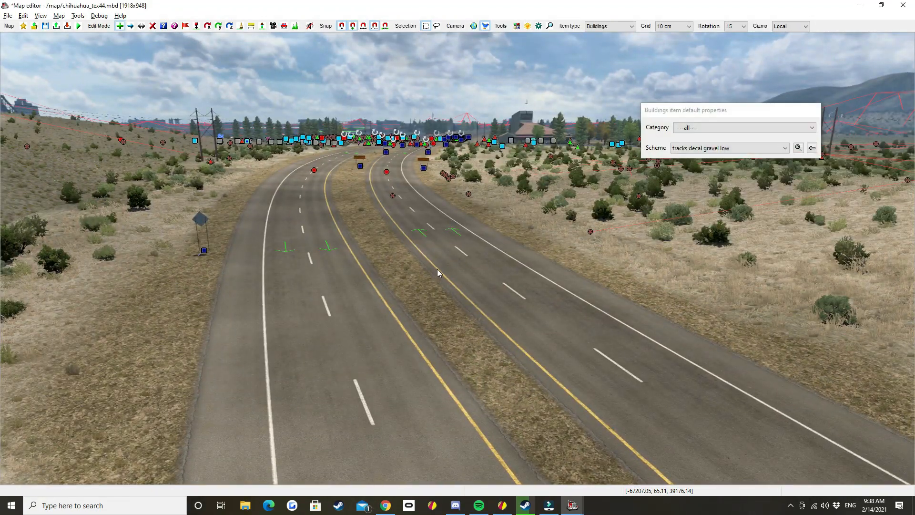
{"action": "left_click_drag", "start_coordinate": [697, 113], "coordinate": [699, 108]}
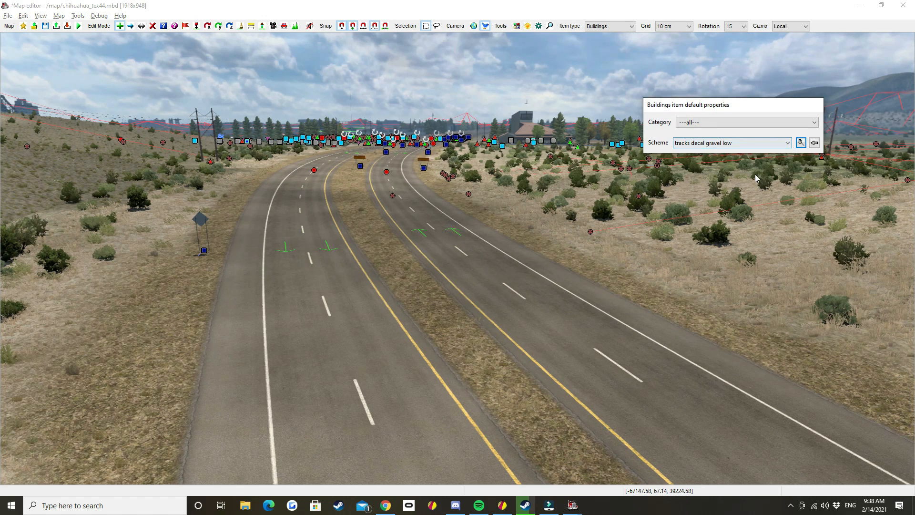
Set the default buildings scheme to tracks dirt 4 gravel.
{"action": "left_click", "coordinate": [767, 142]}
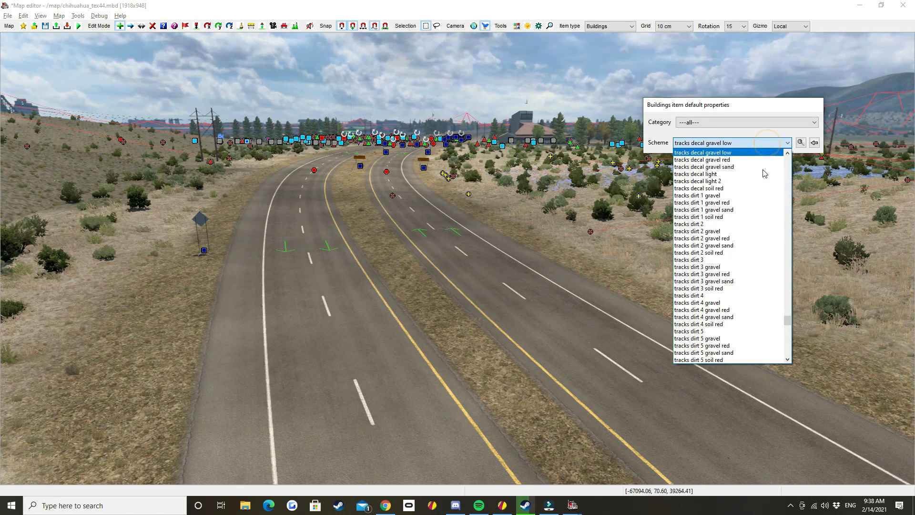
{"action": "left_click", "coordinate": [739, 305]}
{"action": "right_click_drag", "start_coordinate": [699, 298], "coordinate": [786, 286]}
{"action": "right_click_drag", "start_coordinate": [546, 376], "coordinate": [546, 414]}
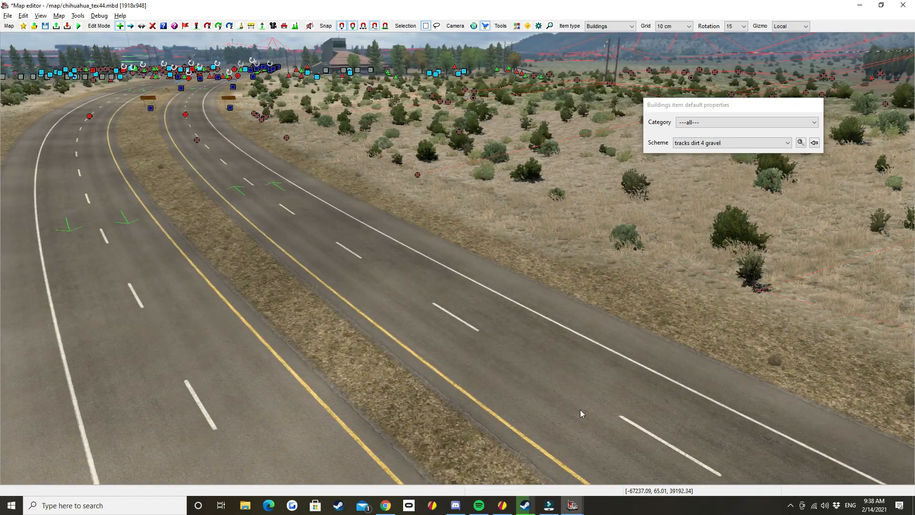
{"action": "right_click_drag", "start_coordinate": [579, 410], "coordinate": [630, 370]}
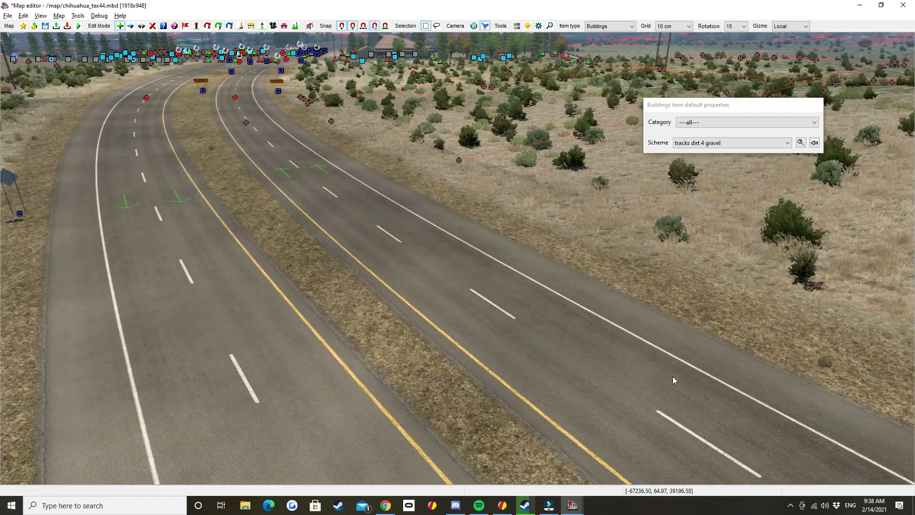
Set the default buildings scheme to us jersey barrier1 high buidling.
{"action": "left_click", "coordinate": [749, 142]}
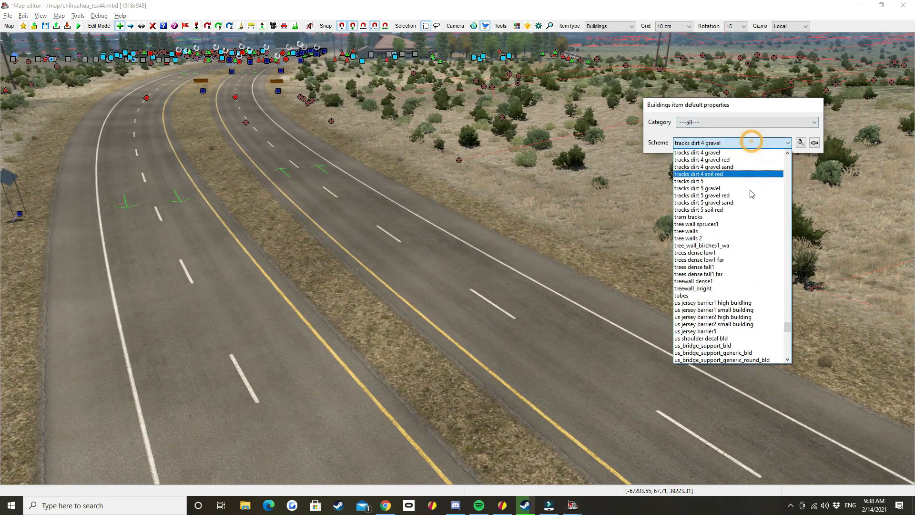
{"action": "left_click", "coordinate": [743, 303]}
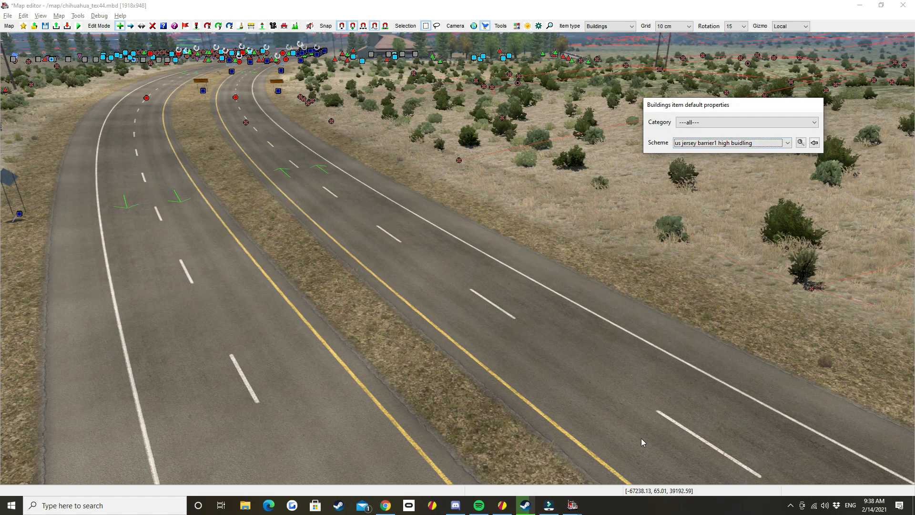
Place a jersey barrier chain along the right carriageway, curving around to its outer edge at the far end.
{"action": "left_click", "coordinate": [699, 465]}
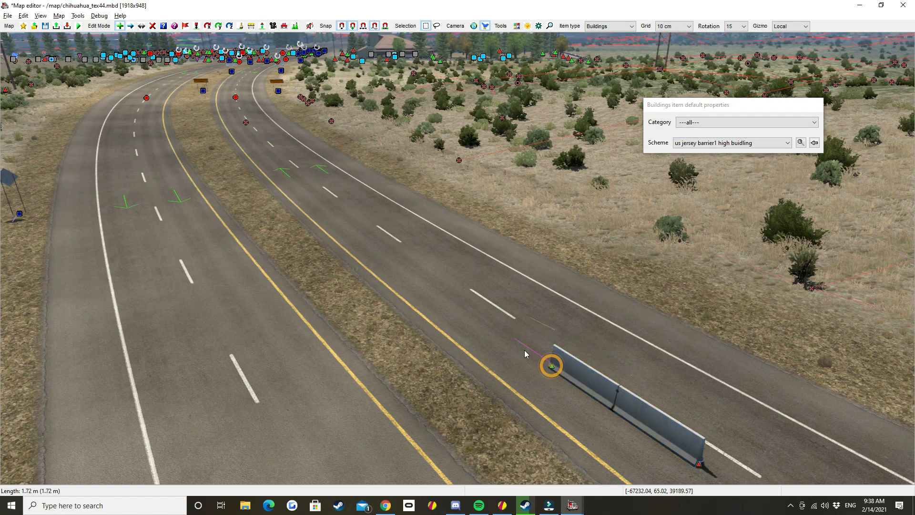
{"action": "left_click", "coordinate": [437, 301]}
{"action": "left_click", "coordinate": [371, 240]}
{"action": "left_click", "coordinate": [375, 193]}
{"action": "left_click", "coordinate": [455, 202]}
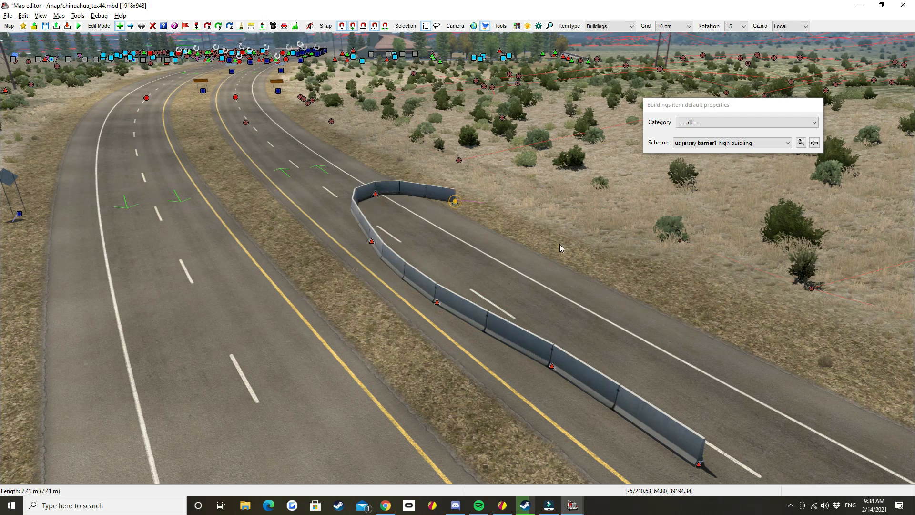
Extend the jersey barrier back along the road's outer edge and loop it around the bushes in the grass field.
{"action": "left_click", "coordinate": [587, 262]}
{"action": "left_click", "coordinate": [672, 328]}
{"action": "left_click", "coordinate": [808, 308]}
{"action": "left_click", "coordinate": [799, 240]}
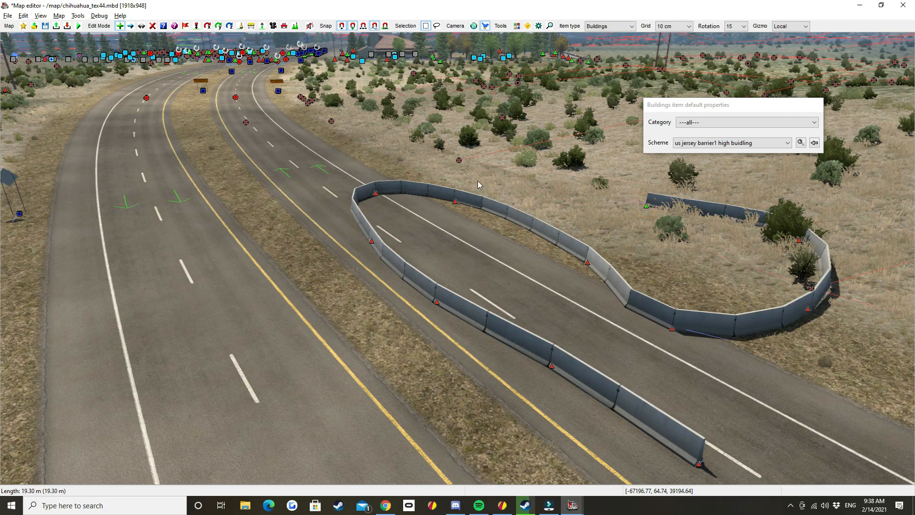
{"action": "left_click", "coordinate": [646, 206]}
Continue the barrier across the far end of the loop, over the carriageway, and finish it along the median's opposite edge.
{"action": "left_click", "coordinate": [343, 170]}
{"action": "left_click", "coordinate": [264, 195]}
{"action": "left_click", "coordinate": [270, 299]}
{"action": "left_click", "coordinate": [390, 400]}
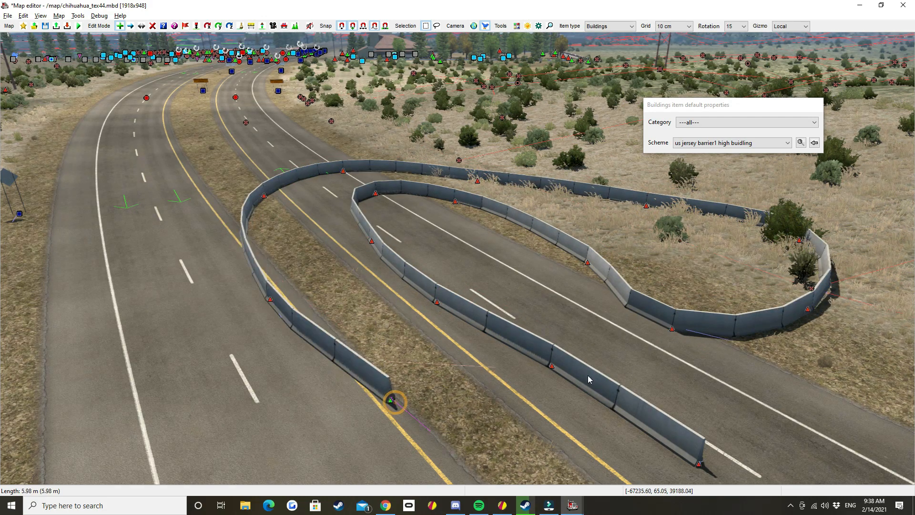
{"action": "key", "text": "Escape"}
{"action": "right_click_drag", "start_coordinate": [608, 335], "coordinate": [574, 267]}
{"action": "right_click_drag", "start_coordinate": [452, 266], "coordinate": [450, 264]}
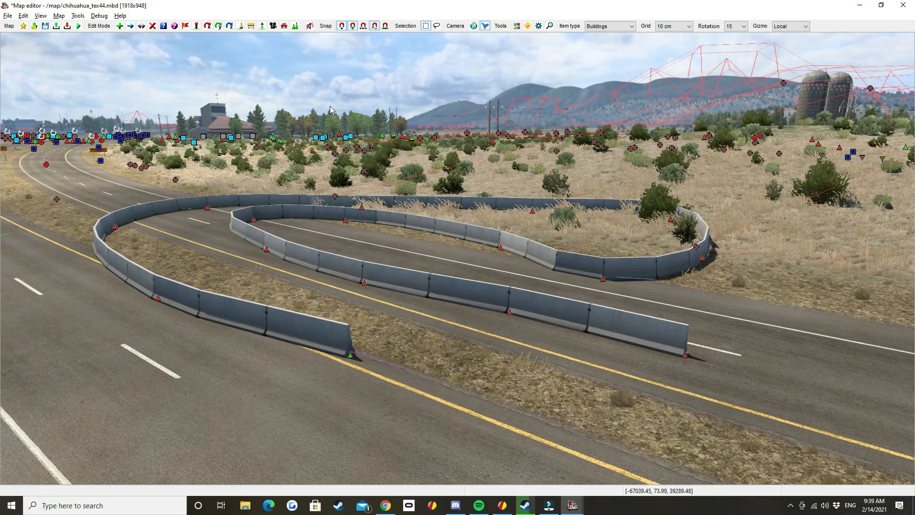
{"action": "right_click_drag", "start_coordinate": [368, 152], "coordinate": [457, 259]}
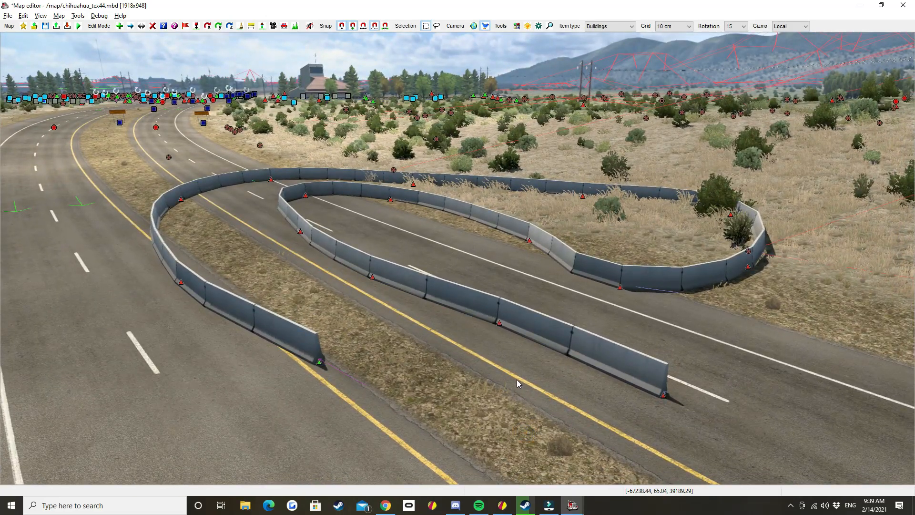
{"action": "key", "text": "Insert"}
{"action": "left_click", "coordinate": [751, 144]}
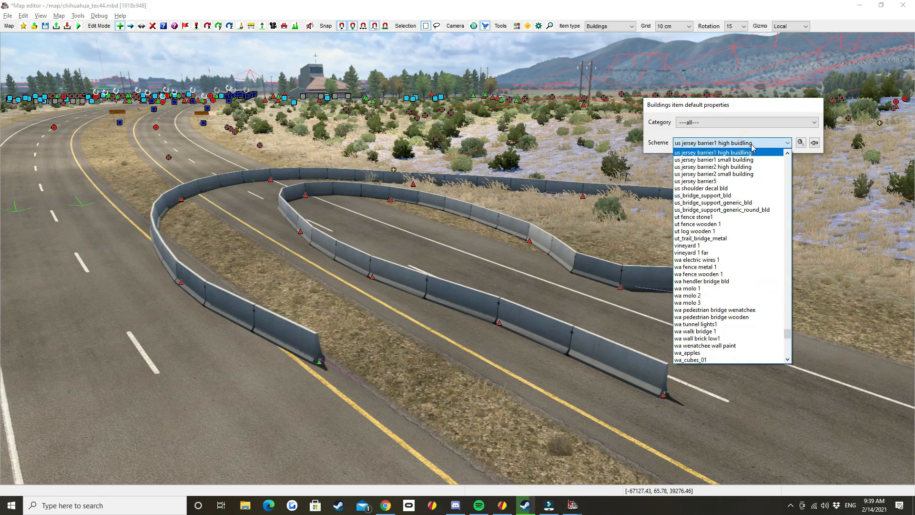
{"action": "left_click", "coordinate": [759, 144]}
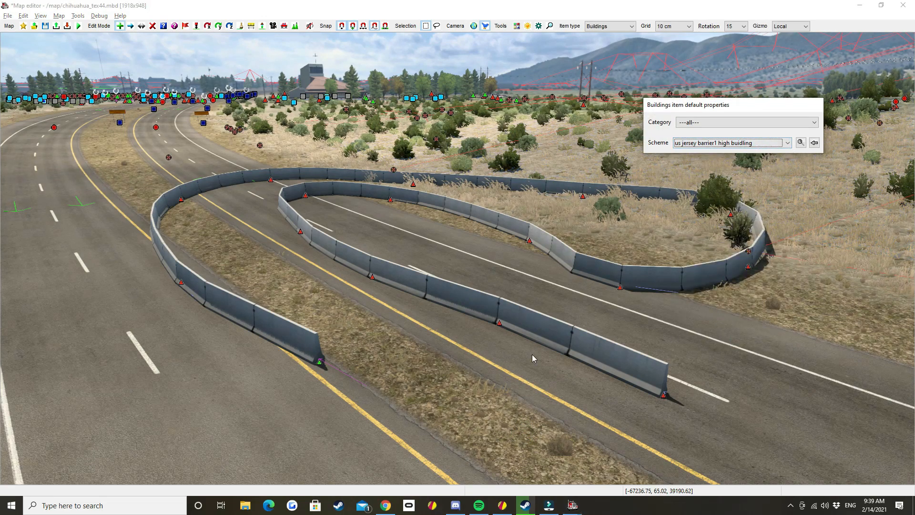
{"action": "key", "text": "Escape"}
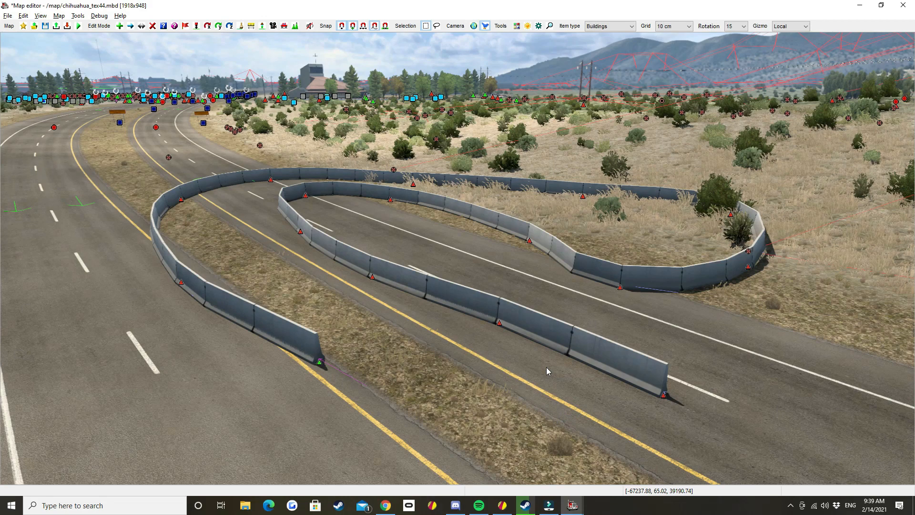
Undo the entire jersey barrier placement, segment by segment, until the highway is clear.
{"action": "key", "text": "ctrl+z"}
{"action": "key", "text": "ctrl+z"}
{"action": "key", "text": "ctrl+z"}
{"action": "key", "text": "ctrl+z"}
{"action": "key", "text": "ctrl+z"}
{"action": "key", "text": "ctrl+z"}
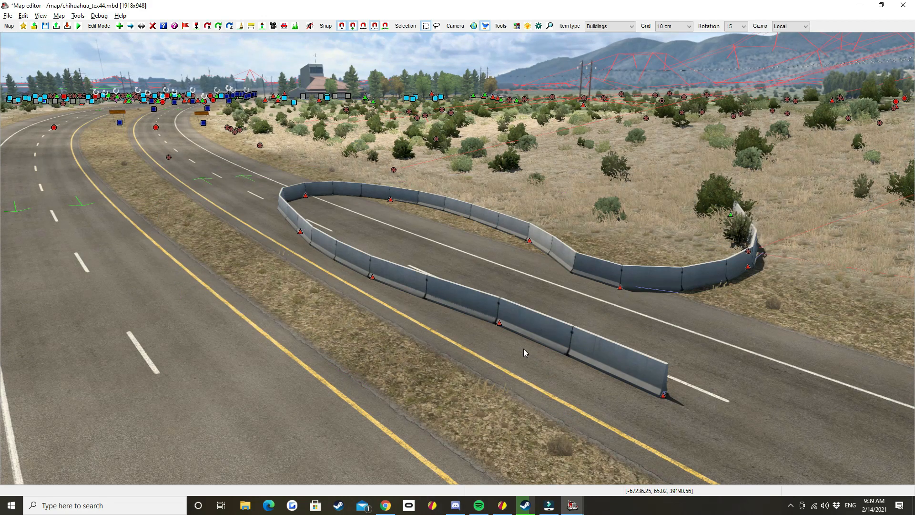
{"action": "key", "text": "ctrl+z"}
{"action": "key", "text": "ctrl+z"}
{"action": "key", "text": "ctrl+z"}
{"action": "key", "text": "ctrl+z"}
{"action": "key", "text": "ctrl+z"}
{"action": "key", "text": "ctrl+z"}
{"action": "key", "text": "ctrl+z"}
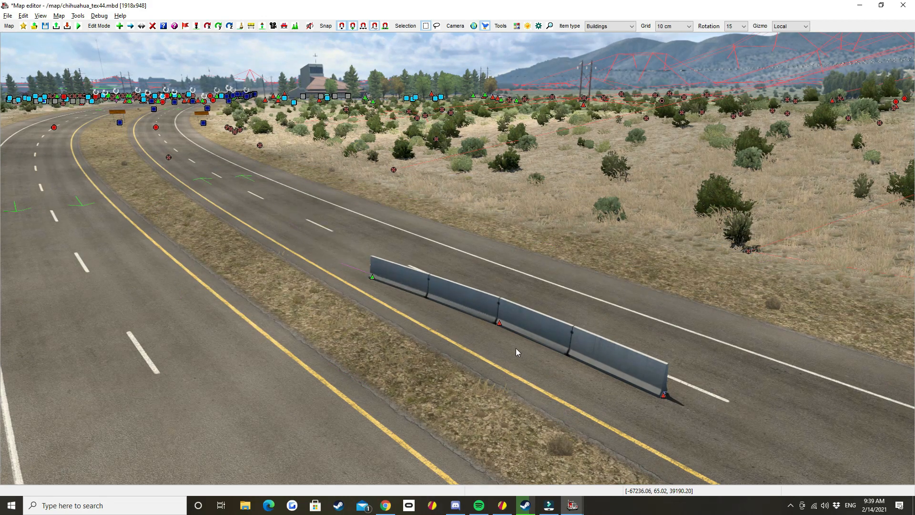
{"action": "key", "text": "ctrl+z"}
{"action": "key", "text": "ctrl+z"}
Switch the new item type to Model and assign the mccarthy house from the content browser as the default model.
{"action": "right_click_drag", "start_coordinate": [470, 318], "coordinate": [486, 252]}
{"action": "right_click_drag", "start_coordinate": [457, 259], "coordinate": [500, 260]}
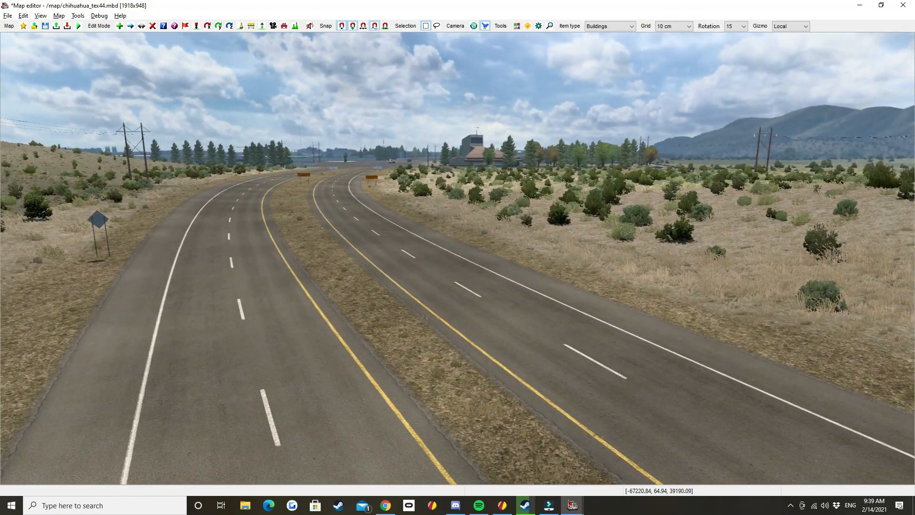
{"action": "right_click_drag", "start_coordinate": [501, 260], "coordinate": [456, 259]}
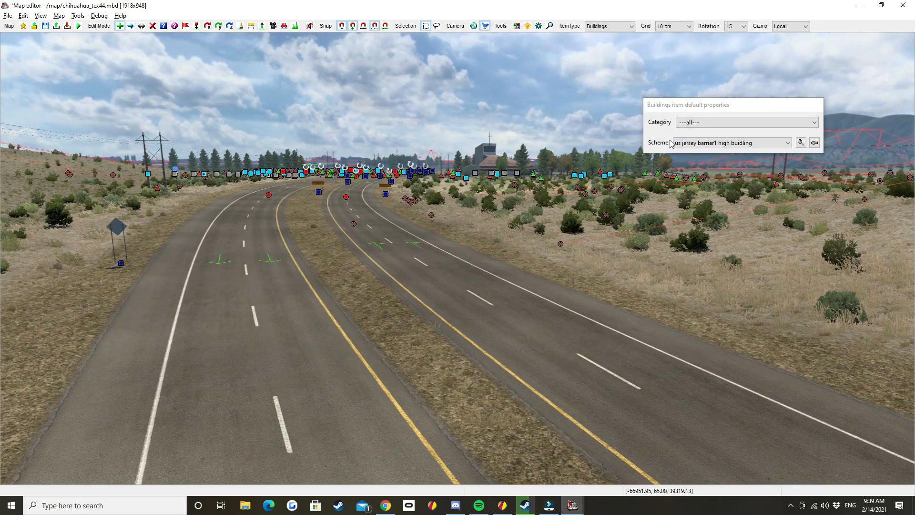
{"action": "left_click", "coordinate": [621, 30]}
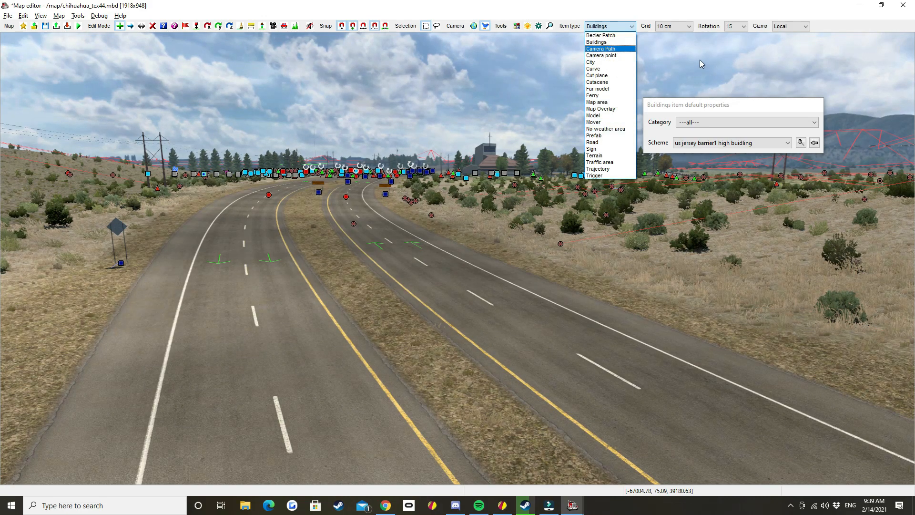
{"action": "left_click", "coordinate": [687, 63]}
{"action": "middle_click_drag", "start_coordinate": [504, 239], "coordinate": [455, 253]}
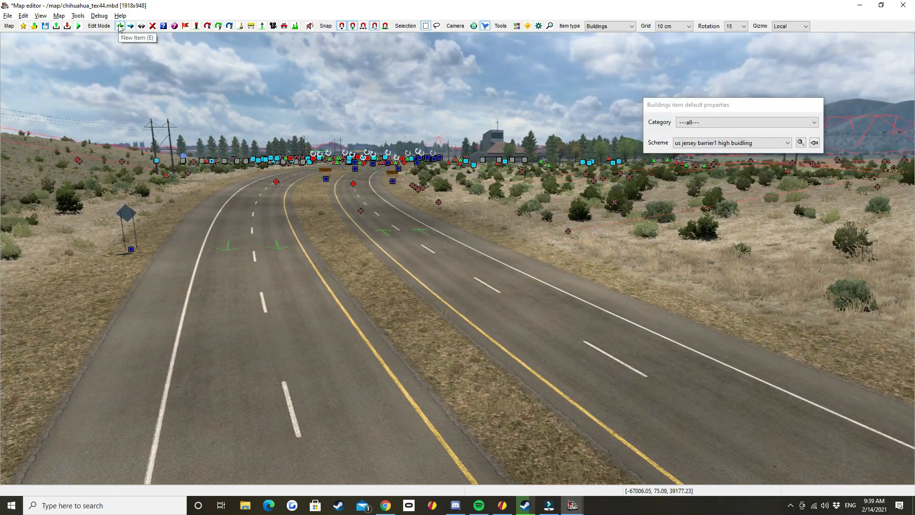
{"action": "middle_click_drag", "start_coordinate": [349, 199], "coordinate": [457, 259]}
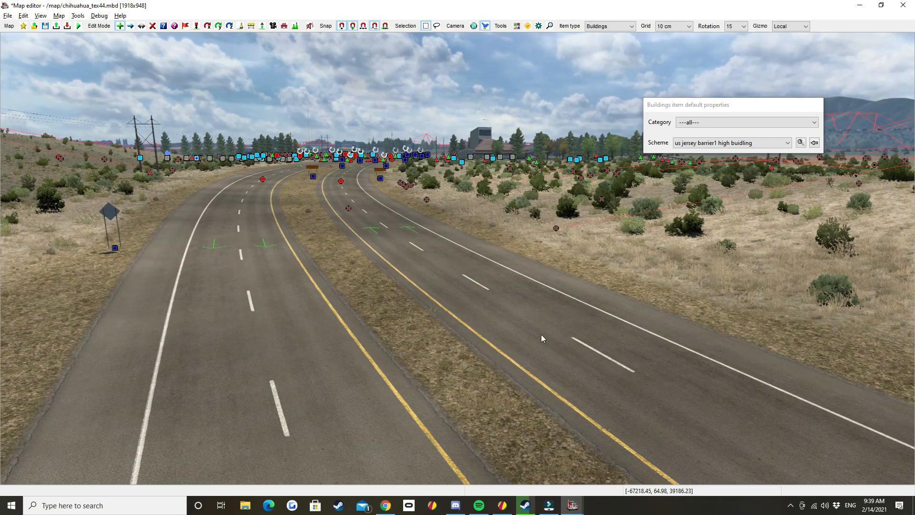
{"action": "key", "text": "m"}
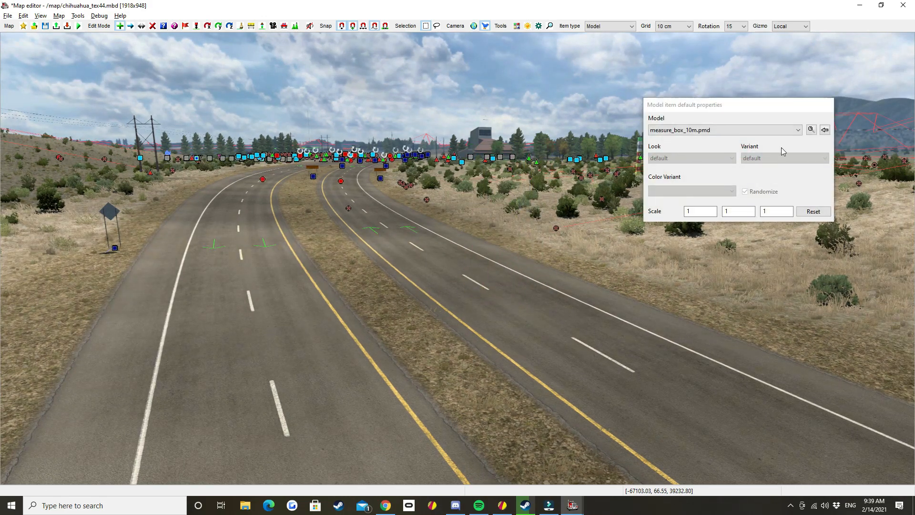
{"action": "left_click", "coordinate": [811, 130]}
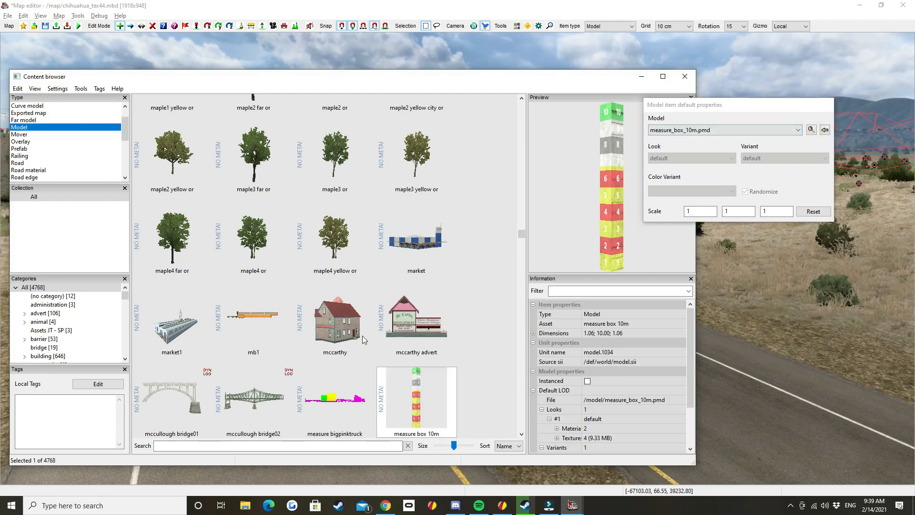
{"action": "left_click", "coordinate": [824, 129]}
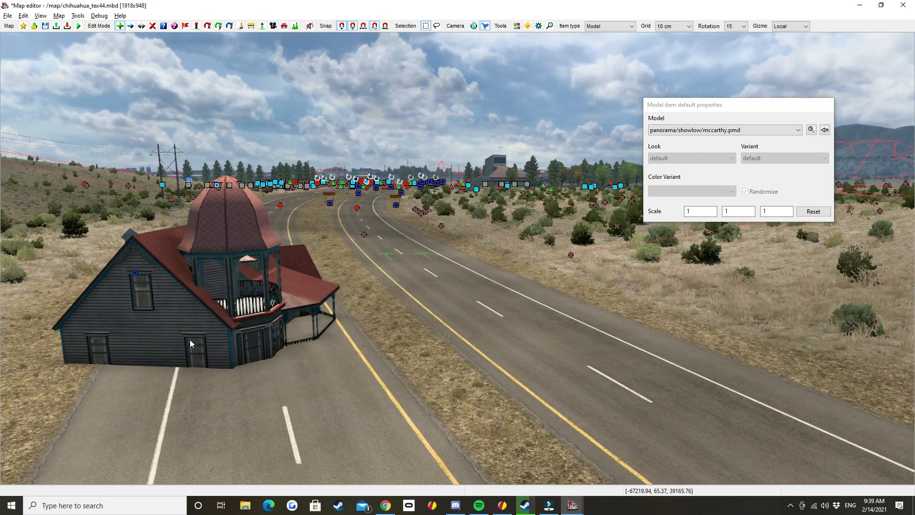
Place the mccarthy house on the left carriageway of the highway and delete it.
{"action": "left_click", "coordinate": [174, 346]}
{"action": "right_click", "coordinate": [404, 307]}
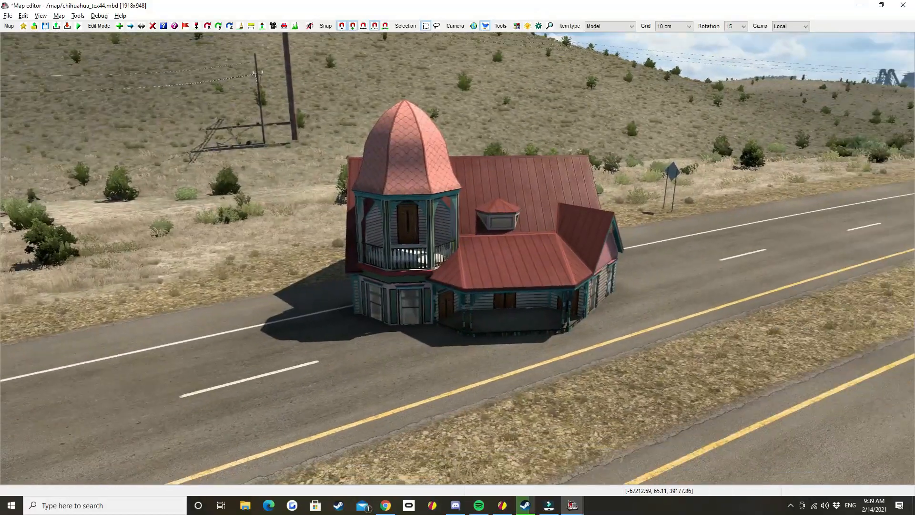
{"action": "key", "text": "d"}
{"action": "left_click", "coordinate": [462, 262]}
{"action": "right_click_drag", "start_coordinate": [462, 262], "coordinate": [455, 258]}
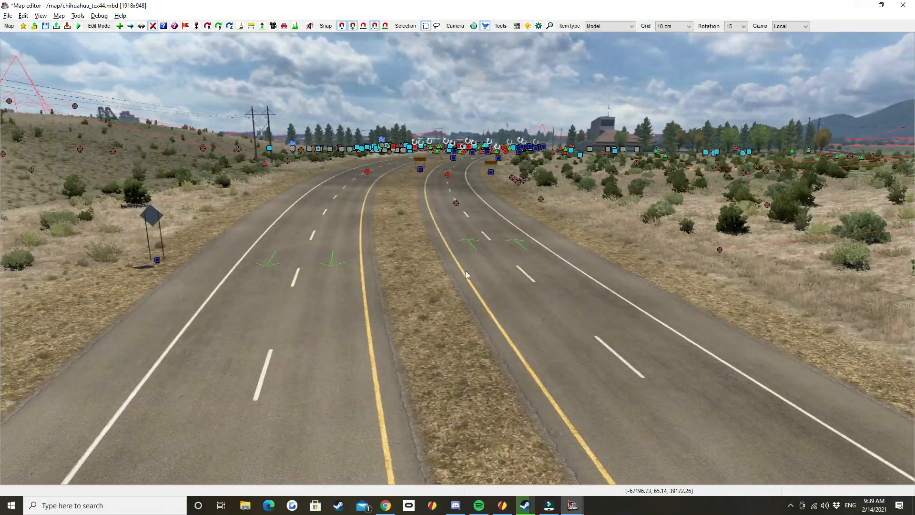
Return to item creation, place a second mccarthy house on the left carriageway, and delete it as well.
{"action": "key", "text": "a"}
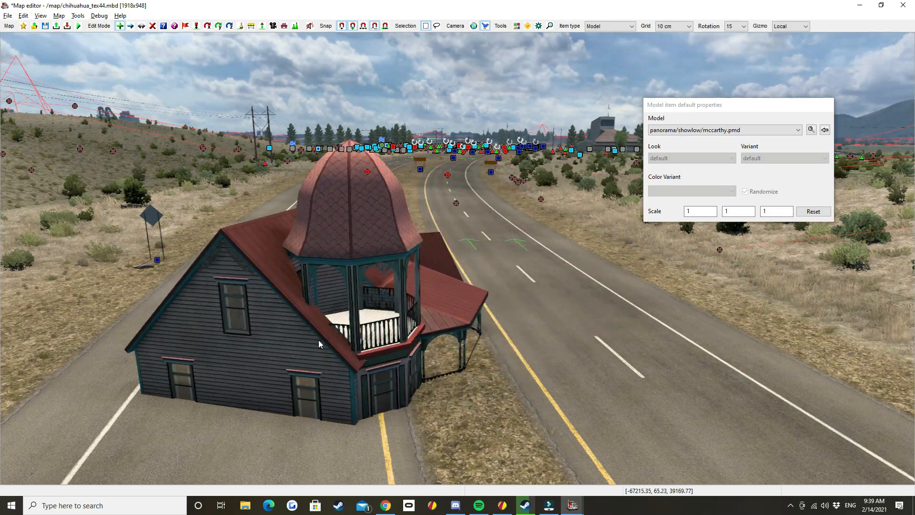
{"action": "left_click", "coordinate": [307, 323]}
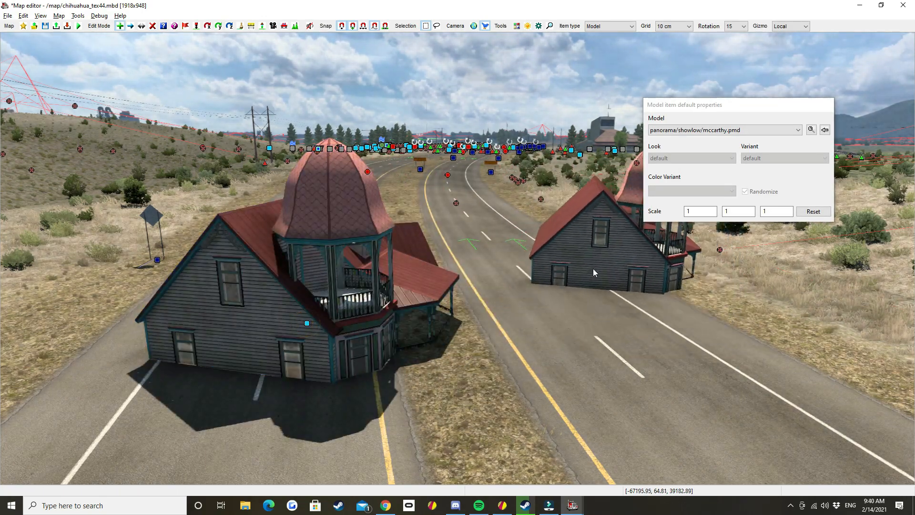
{"action": "key", "text": "Escape"}
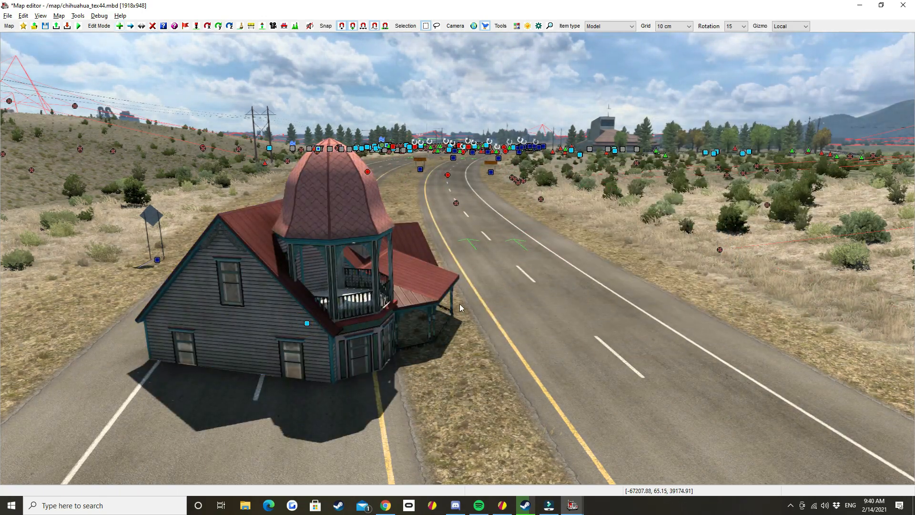
{"action": "key", "text": "d"}
{"action": "left_click", "coordinate": [307, 322]}
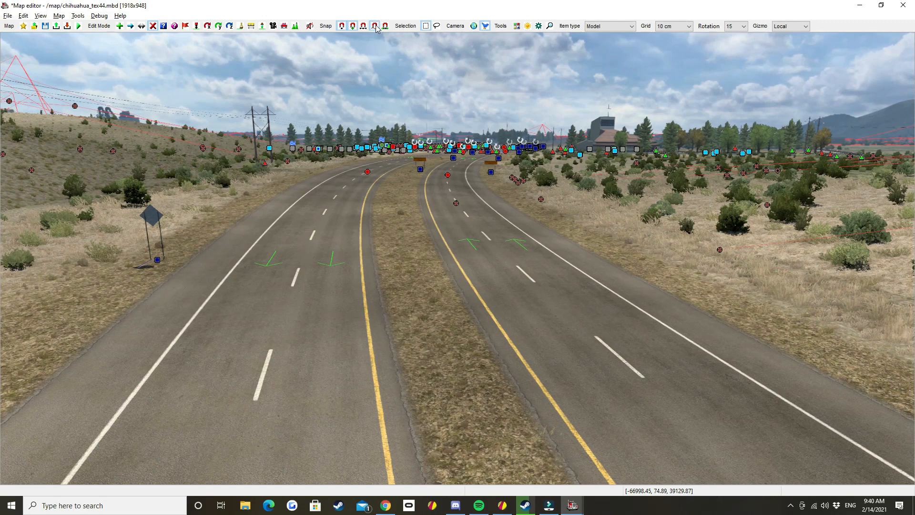
View the nm 66w rest model in the content browser and leave model placement without placing anything.
{"action": "key", "text": "e"}
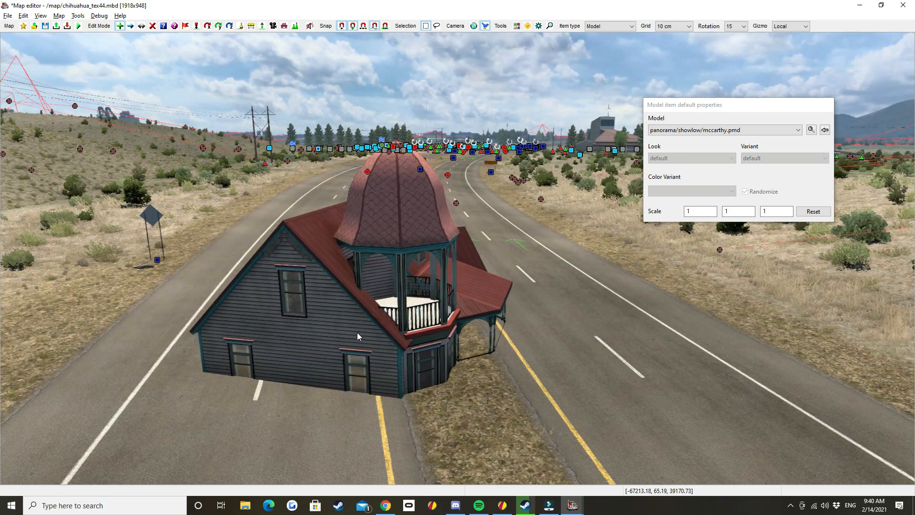
{"action": "left_click", "coordinate": [811, 130]}
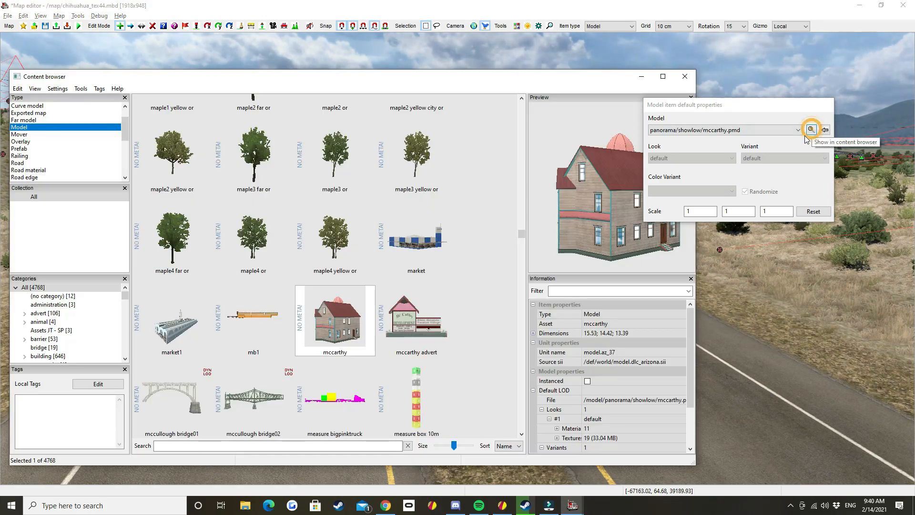
{"action": "scroll", "coordinate": [305, 369], "scroll_direction": "down", "scroll_amount": 15}
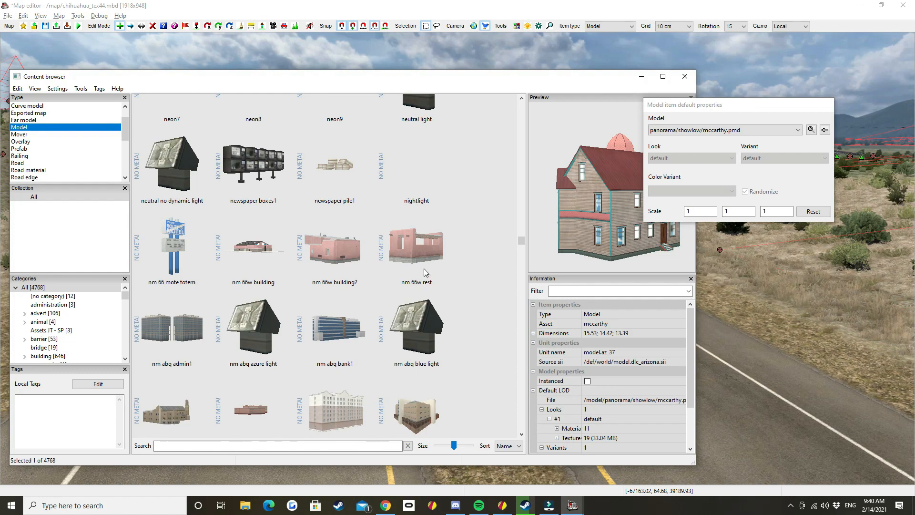
{"action": "left_click", "coordinate": [424, 269]}
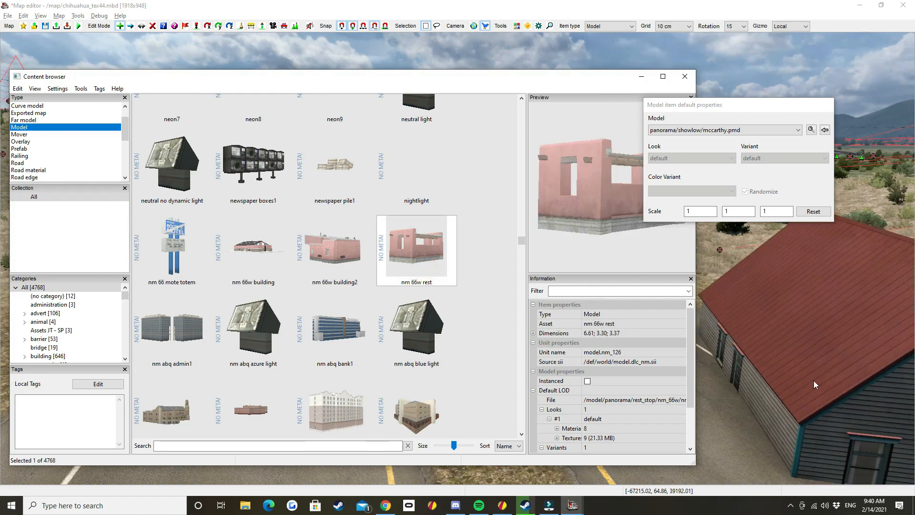
{"action": "middle_click_drag", "start_coordinate": [809, 376], "coordinate": [457, 259]}
{"action": "key", "text": "Escape"}
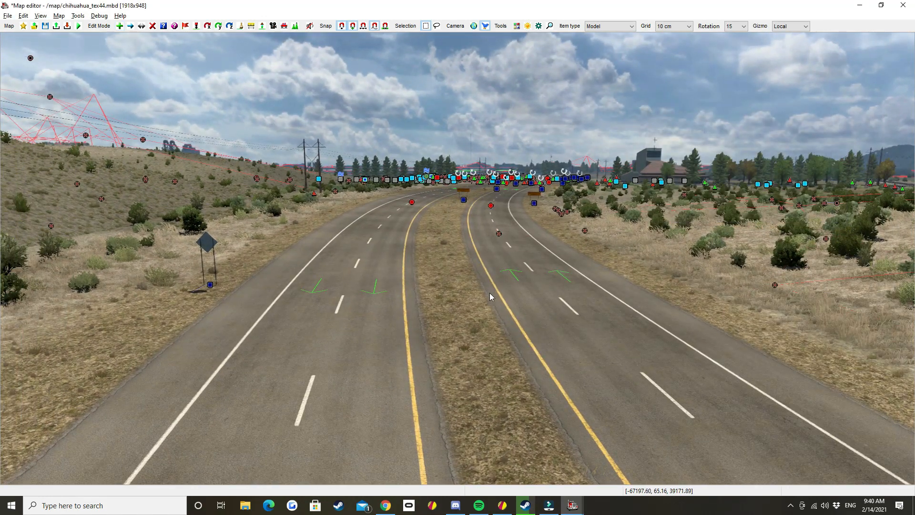
Return to item creation on the highway and switch the item type to Sign.
{"action": "key", "text": "Insert"}
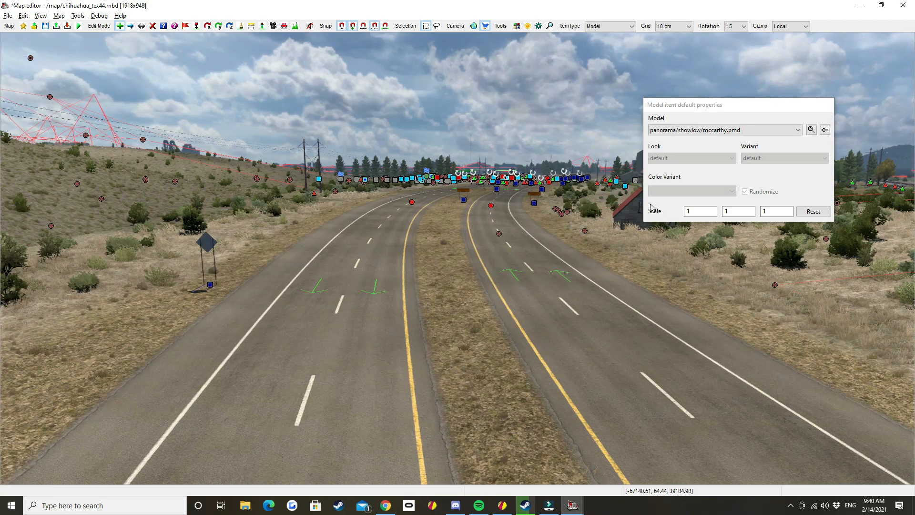
{"action": "key", "text": "s"}
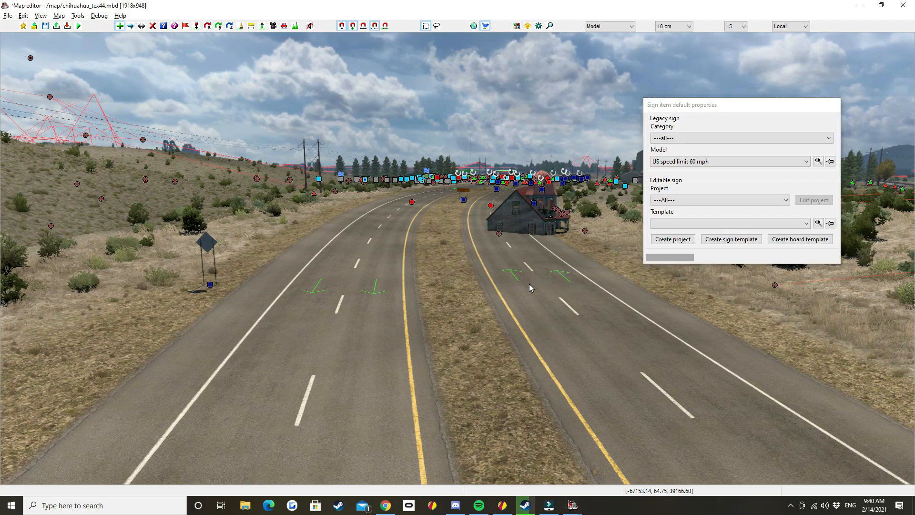
{"action": "middle_click_drag", "start_coordinate": [468, 338], "coordinate": [430, 297]}
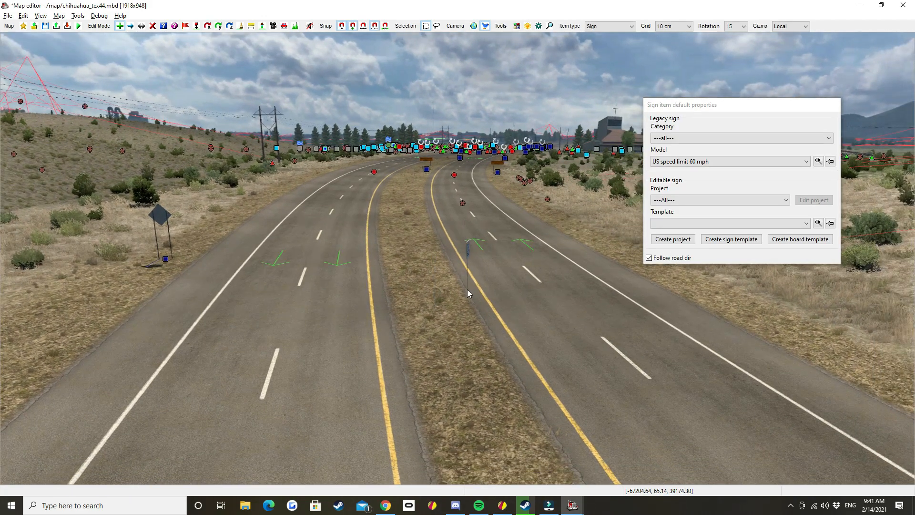
Place a US T Junction Dbl 48 sign on the inner yellow line of the right carriageway and undo the placement.
{"action": "left_click", "coordinate": [805, 161]}
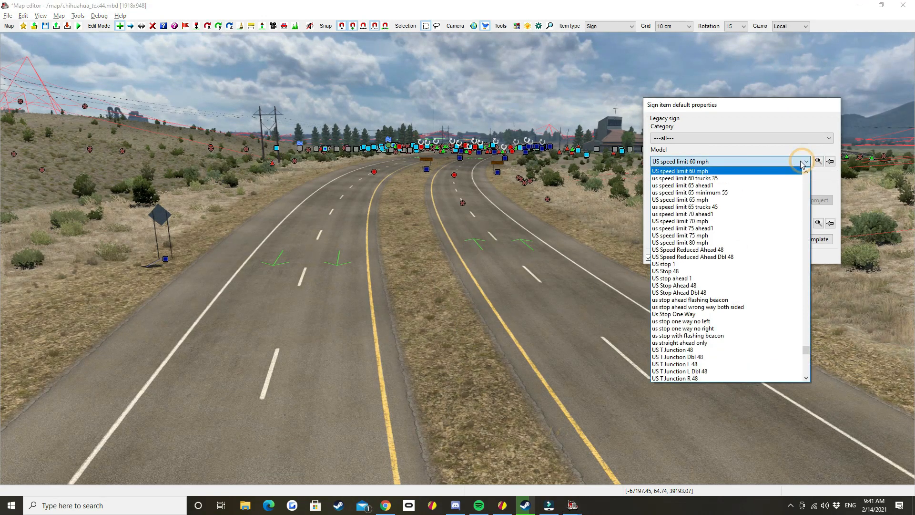
{"action": "left_click", "coordinate": [705, 357]}
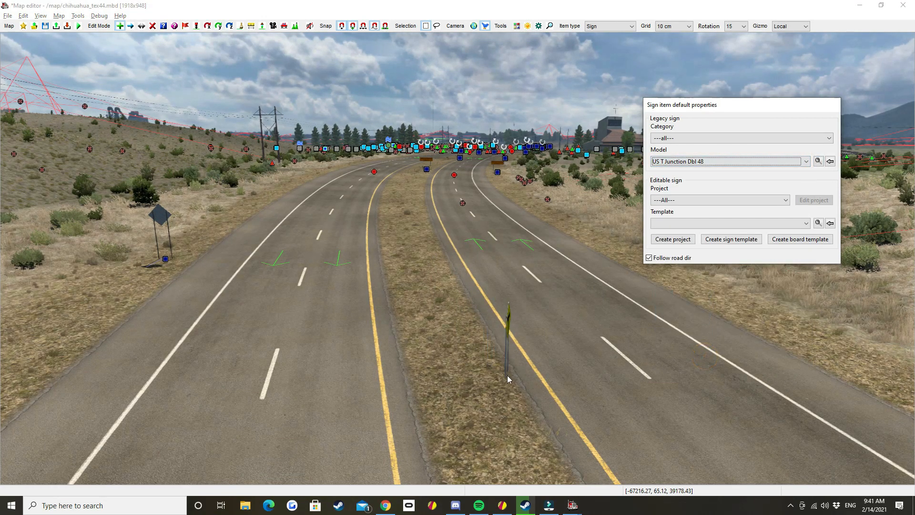
{"action": "left_click", "coordinate": [525, 363]}
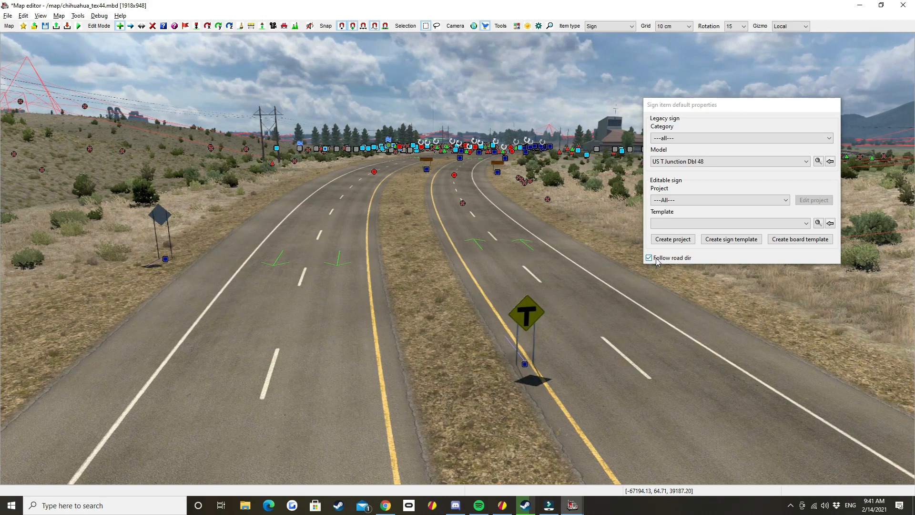
{"action": "key", "text": "ctrl+z"}
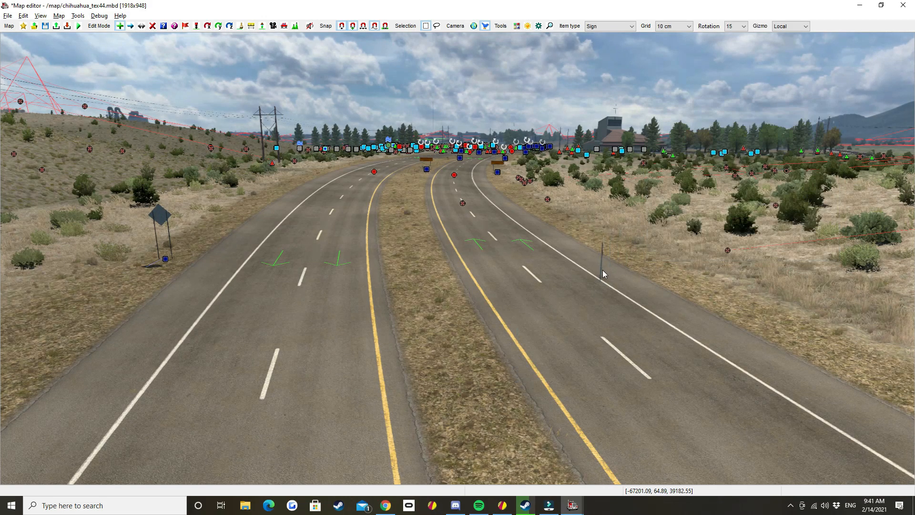
Place a us_yield_1 sign near the inner yellow line of the right carriageway, view it up close, and delete it.
{"action": "right_click", "coordinate": [561, 302]}
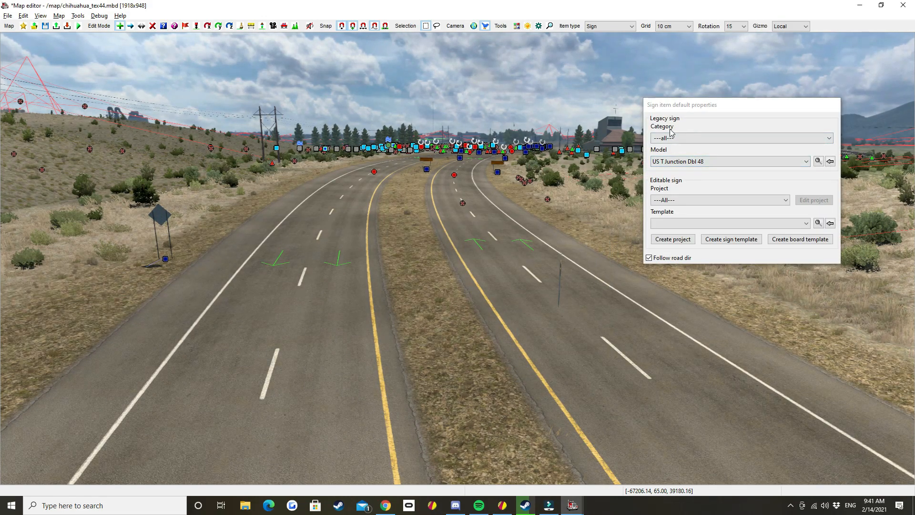
{"action": "left_click", "coordinate": [780, 162]}
{"action": "scroll", "coordinate": [772, 300], "scroll_direction": "down", "scroll_amount": 10}
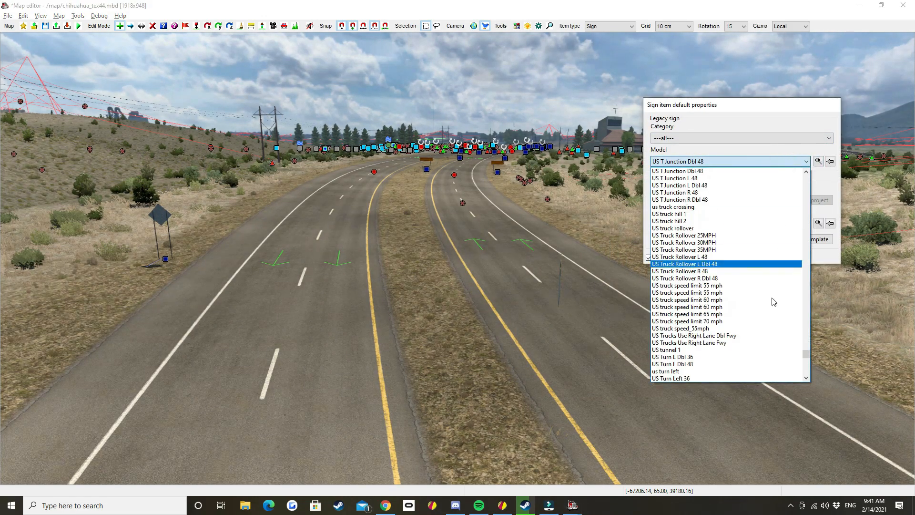
{"action": "scroll", "coordinate": [726, 325], "scroll_direction": "down", "scroll_amount": 6}
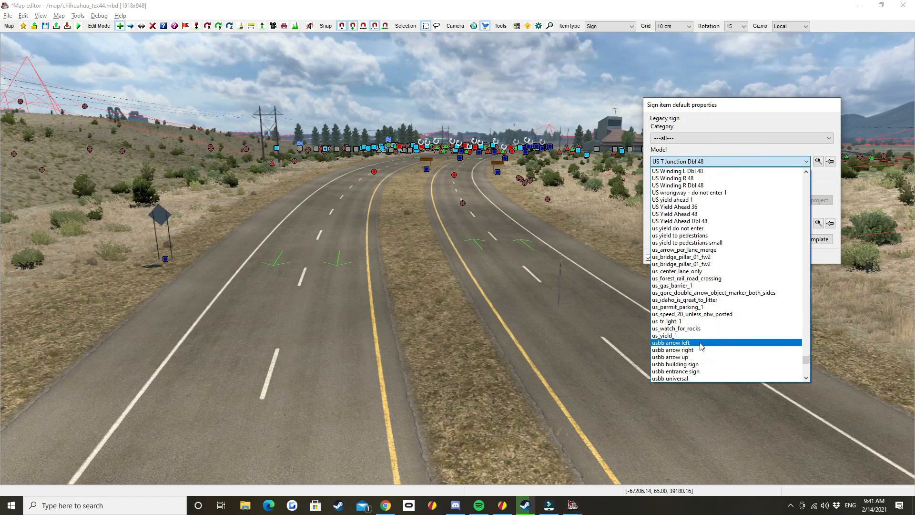
{"action": "left_click", "coordinate": [714, 341]}
{"action": "left_click", "coordinate": [539, 360]}
{"action": "key", "text": "space"}
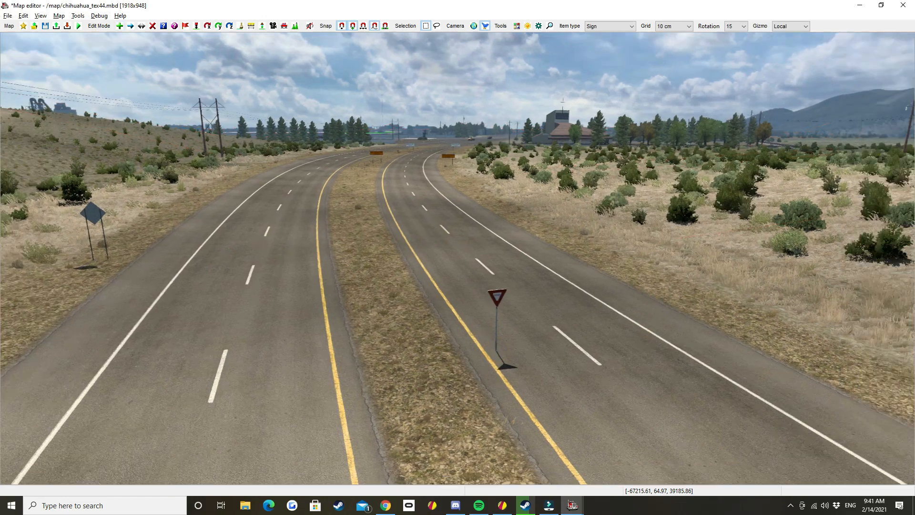
{"action": "key", "text": "KP_8"}
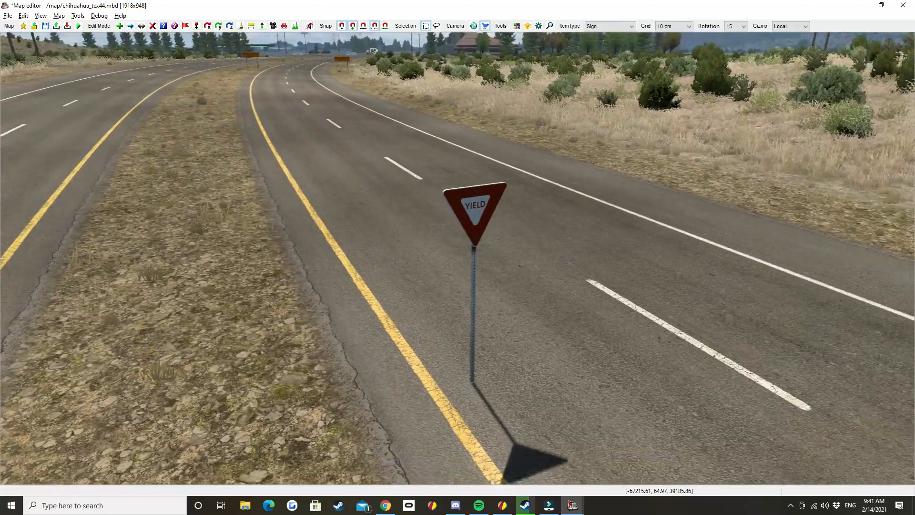
{"action": "key", "text": "d"}
{"action": "left_click", "coordinate": [429, 370]}
Return to item creation, look through the editable sign projects, and set the sign template to co_steamboat_springs_totem_small.
{"action": "key", "text": "Insert"}
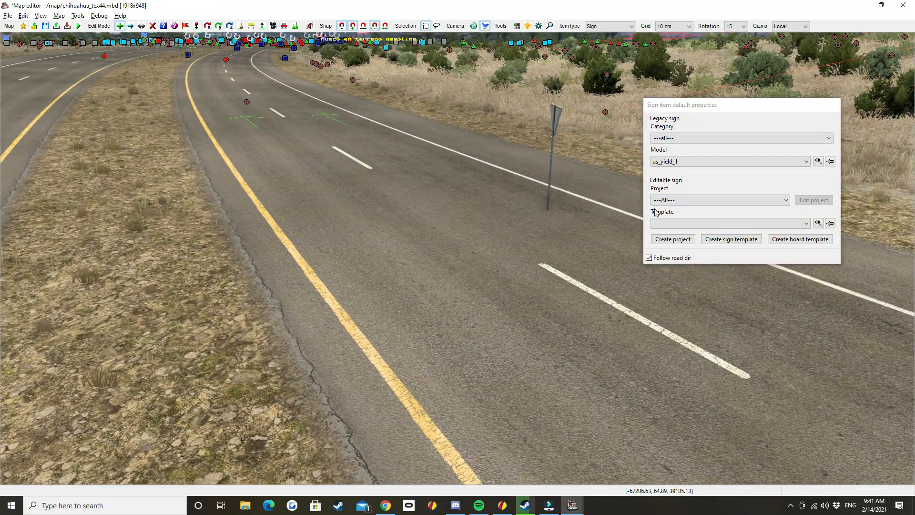
{"action": "left_click", "coordinate": [695, 198]}
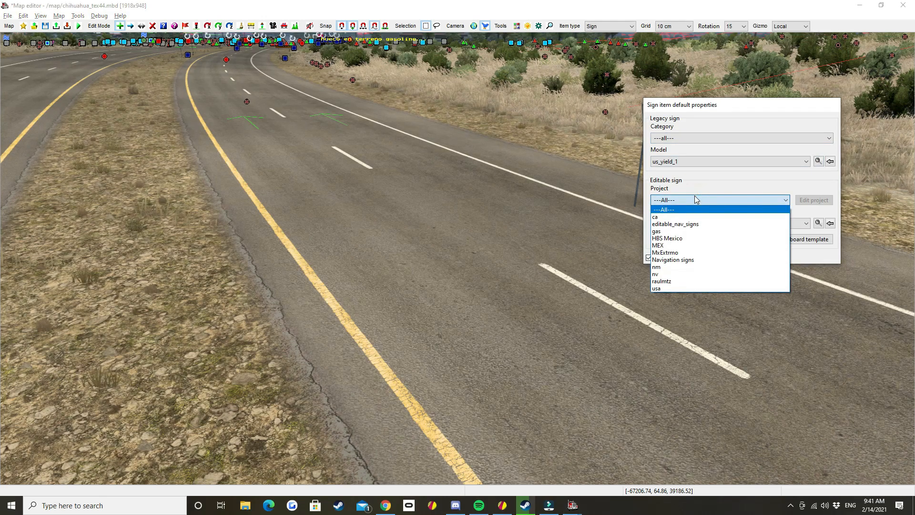
{"action": "left_click", "coordinate": [694, 197]}
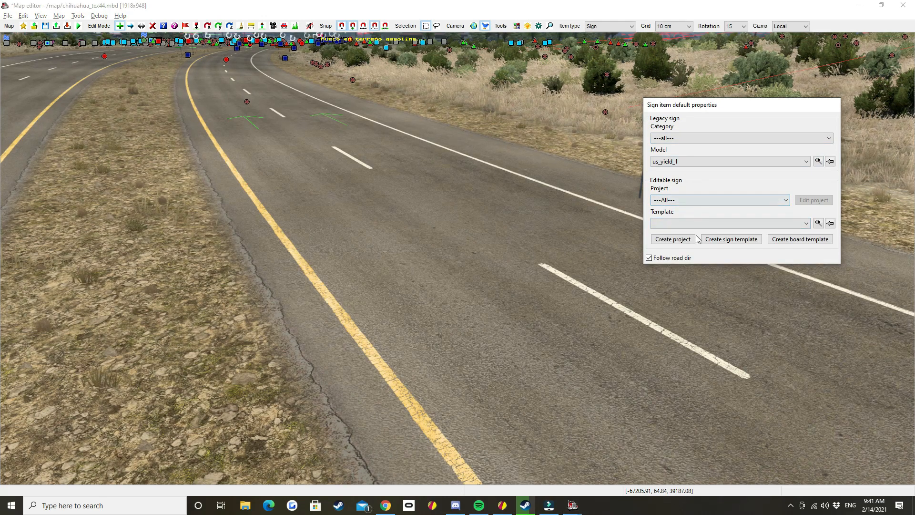
{"action": "left_click", "coordinate": [704, 223]}
{"action": "scroll", "coordinate": [700, 343], "scroll_direction": "down", "scroll_amount": 3}
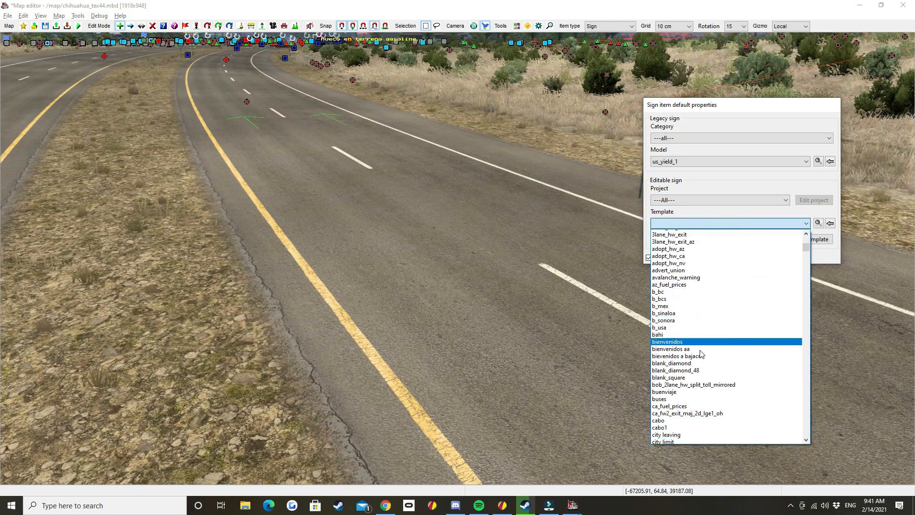
{"action": "scroll", "coordinate": [700, 353], "scroll_direction": "down", "scroll_amount": 15}
{"action": "scroll", "coordinate": [715, 338], "scroll_direction": "up", "scroll_amount": 3}
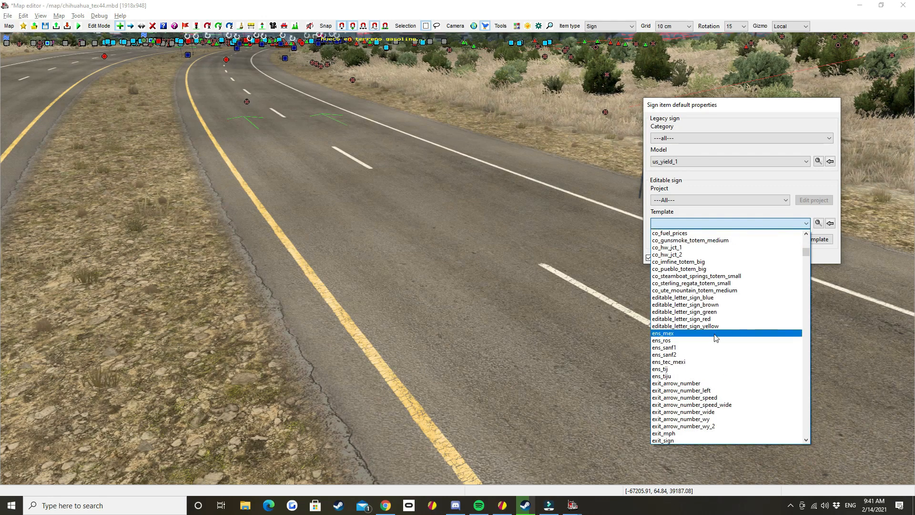
{"action": "left_click", "coordinate": [681, 277]}
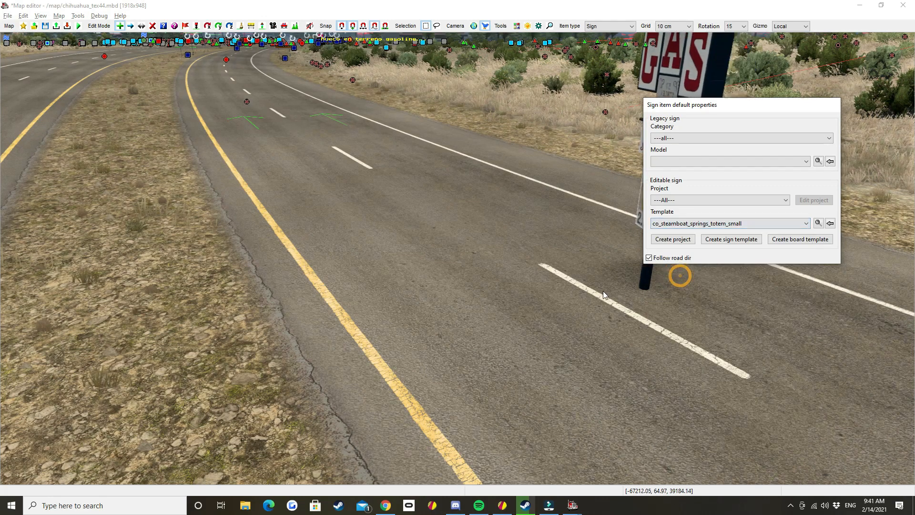
Place the gas station totem sign on the right carriageway, view it without editor markers, and delete it.
{"action": "left_click", "coordinate": [489, 293]}
{"action": "key", "text": "space"}
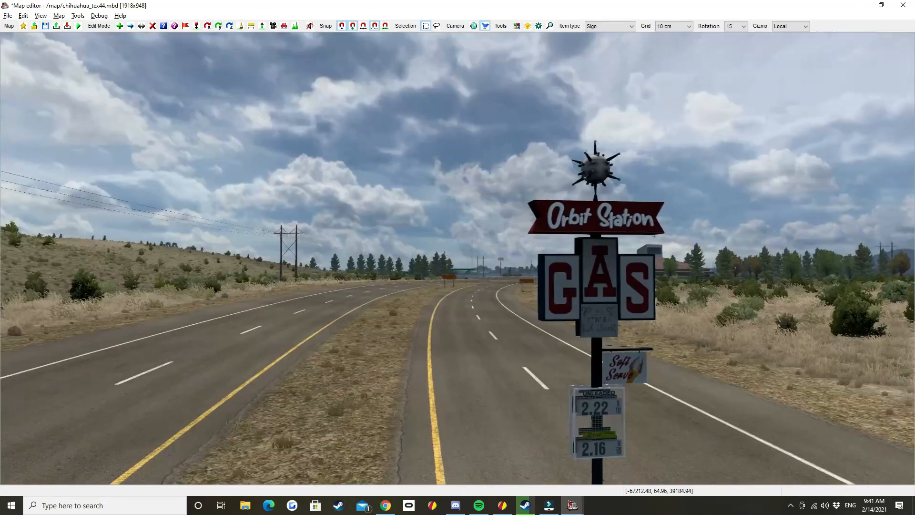
{"action": "key", "text": "space"}
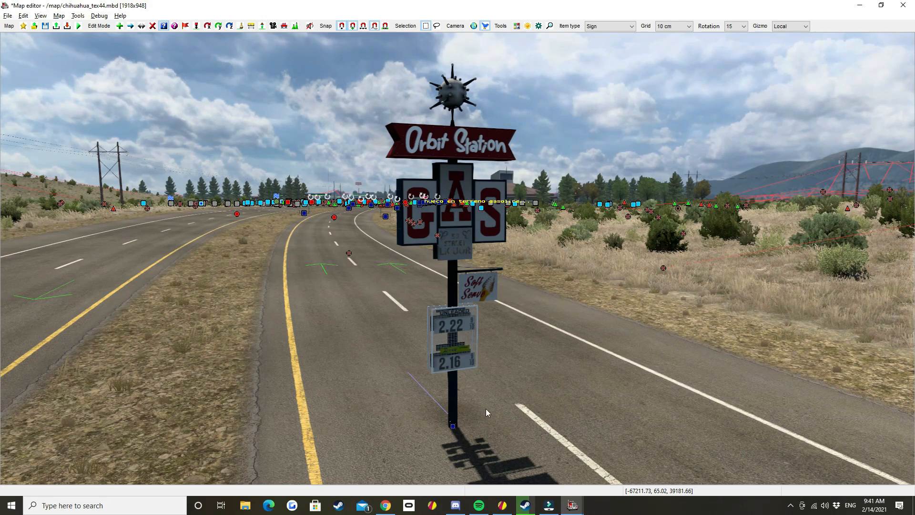
{"action": "key", "text": "d"}
{"action": "left_click", "coordinate": [454, 426]}
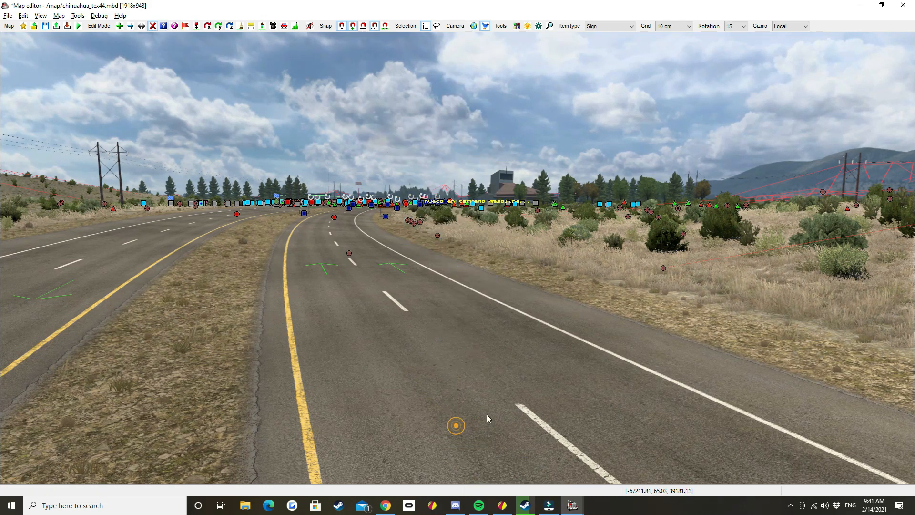
Return to item creation, change the item type to Bezier Patch, and place a patch over the right carriageway.
{"action": "key", "text": "e"}
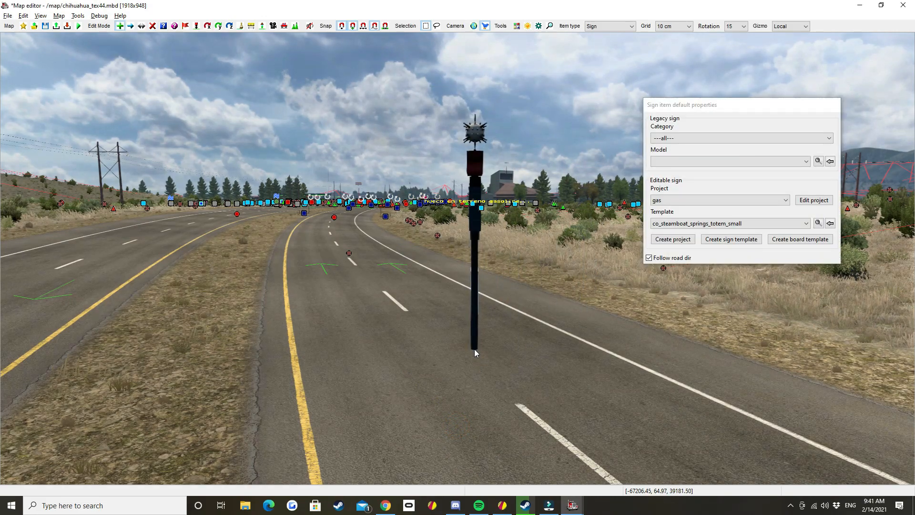
{"action": "key", "text": "b"}
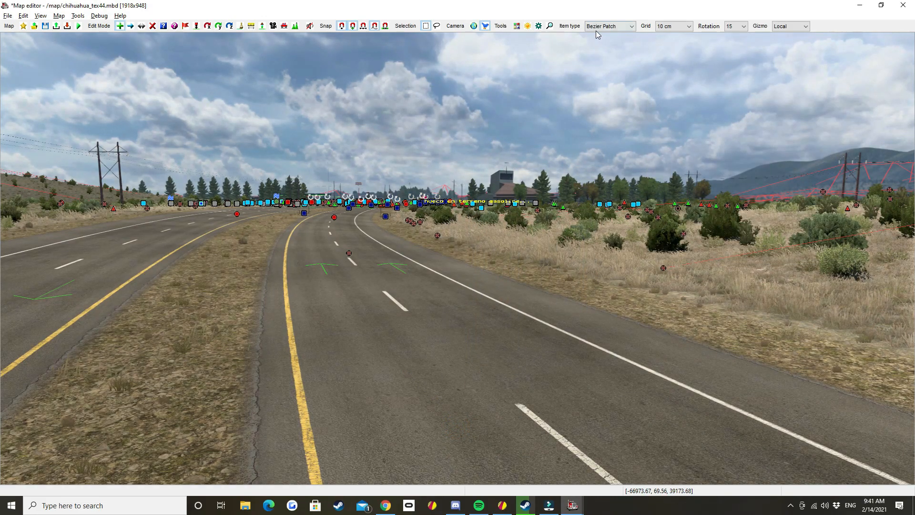
{"action": "right_click_drag", "start_coordinate": [570, 96], "coordinate": [457, 258]}
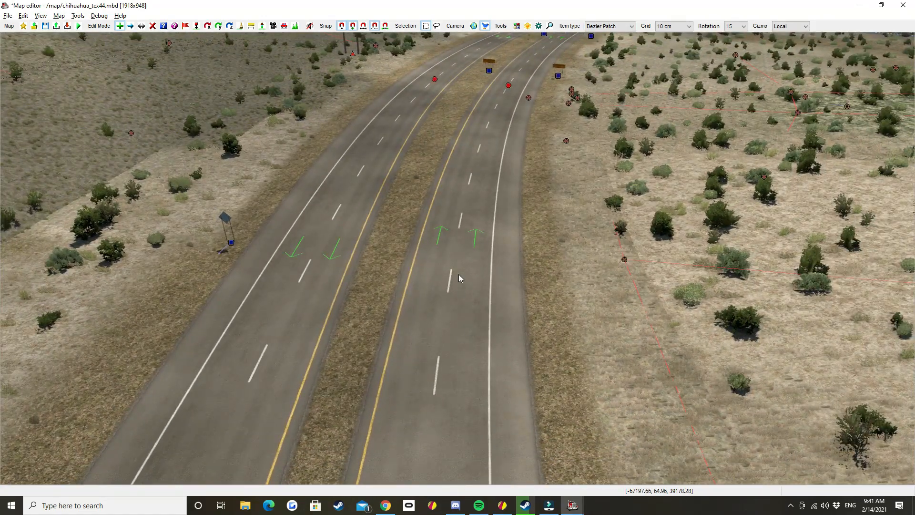
{"action": "left_click", "coordinate": [458, 275]}
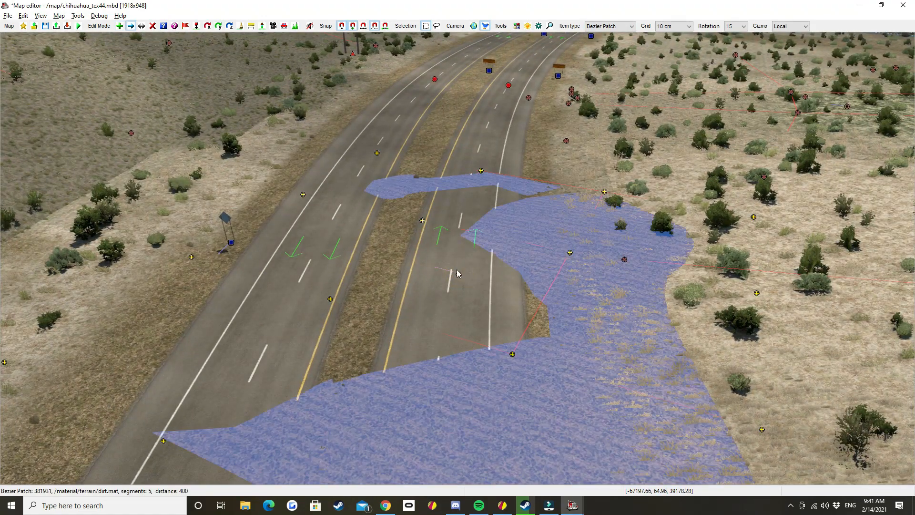
Raise the Bezier patch above the highway, shift a control point on its near edge, and delete the patch.
{"action": "left_click", "coordinate": [458, 274]}
{"action": "left_click_drag", "start_coordinate": [458, 235], "coordinate": [458, 165]}
{"action": "right_click_drag", "start_coordinate": [458, 166], "coordinate": [456, 258]}
{"action": "left_click", "coordinate": [485, 310]}
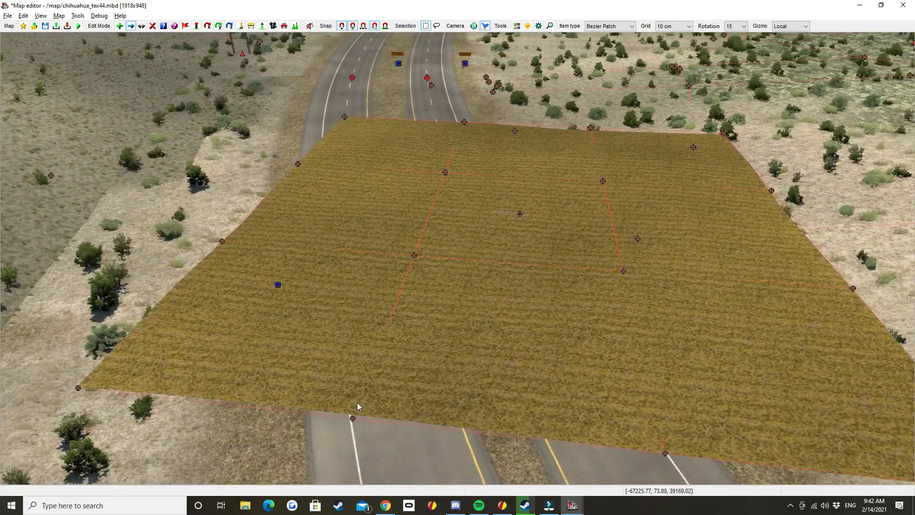
{"action": "left_click", "coordinate": [353, 418]}
{"action": "mouse_move", "coordinate": [371, 368]}
{"action": "left_mouse_down"}
{"action": "mouse_move", "coordinate": [373, 377]}
{"action": "mouse_move", "coordinate": [384, 358]}
{"action": "left_mouse_up"}
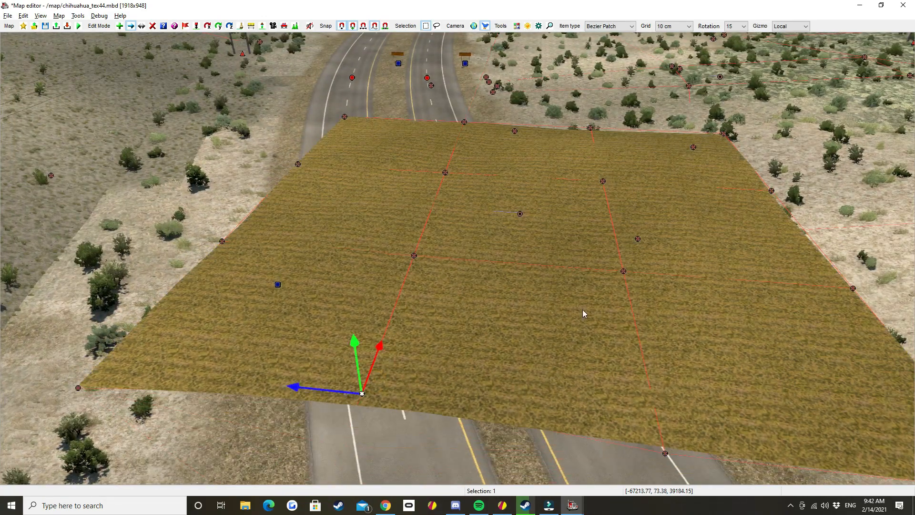
{"action": "key", "text": "Delete"}
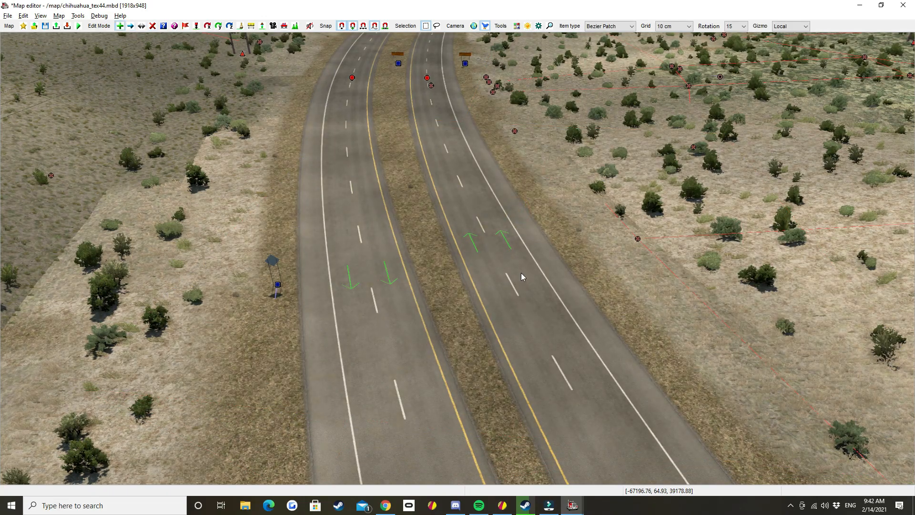
Switch the item type to Cut plane and look for an existing cut plane on the hillside beside the cement plant.
{"action": "key", "text": "c"}
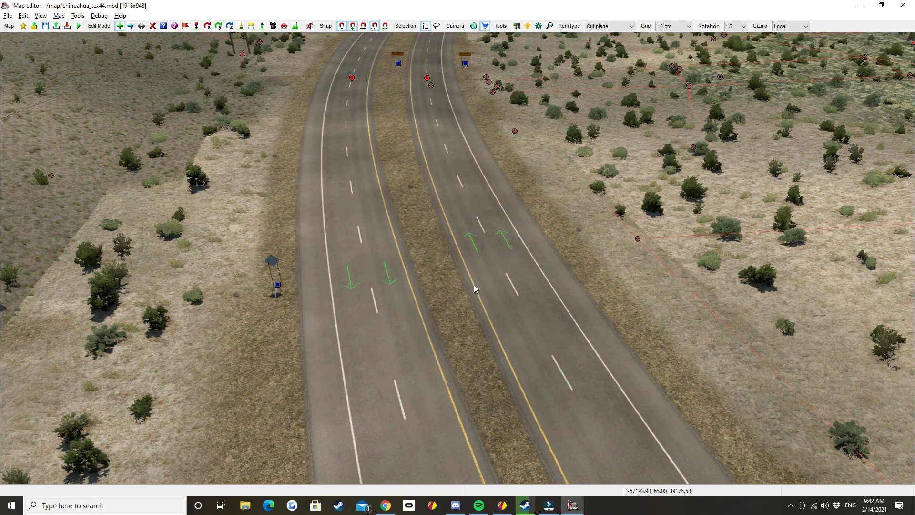
{"action": "middle_click_drag", "start_coordinate": [455, 318], "coordinate": [455, 275]}
{"action": "middle_click_drag", "start_coordinate": [439, 344], "coordinate": [476, 329]}
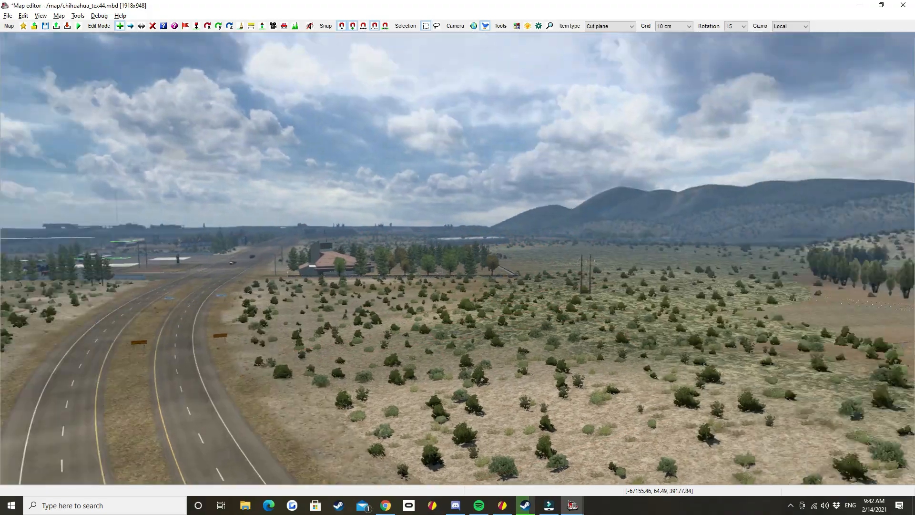
{"action": "middle_click_drag", "start_coordinate": [457, 259], "coordinate": [465, 262]}
{"action": "middle_click_drag", "start_coordinate": [527, 287], "coordinate": [205, 237]}
{"action": "key", "text": "Up"}
{"action": "key", "text": "Up"}
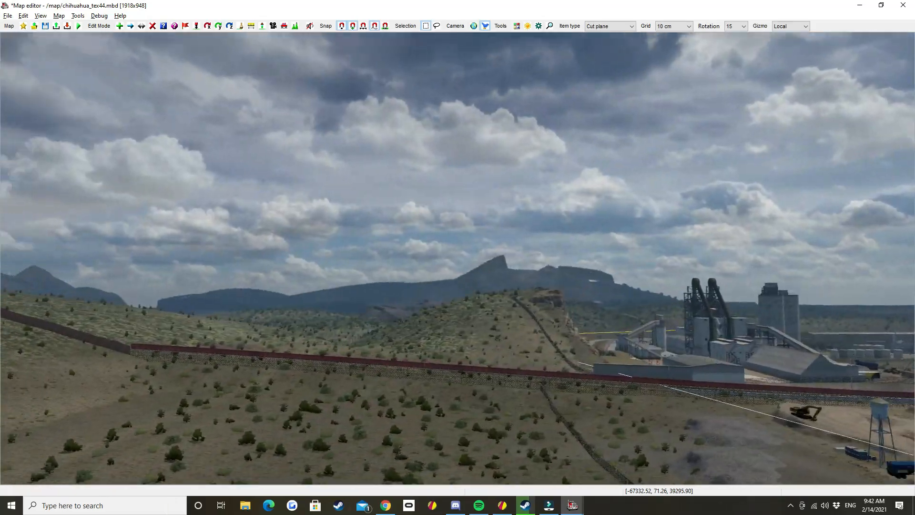
{"action": "key", "text": "Up"}
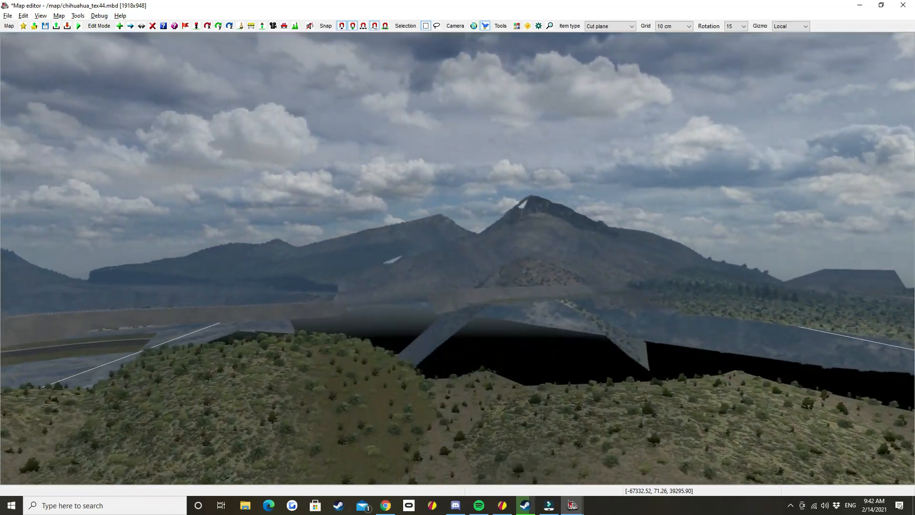
{"action": "middle_click_drag", "start_coordinate": [321, 158], "coordinate": [329, 201]}
{"action": "key", "text": "Down"}
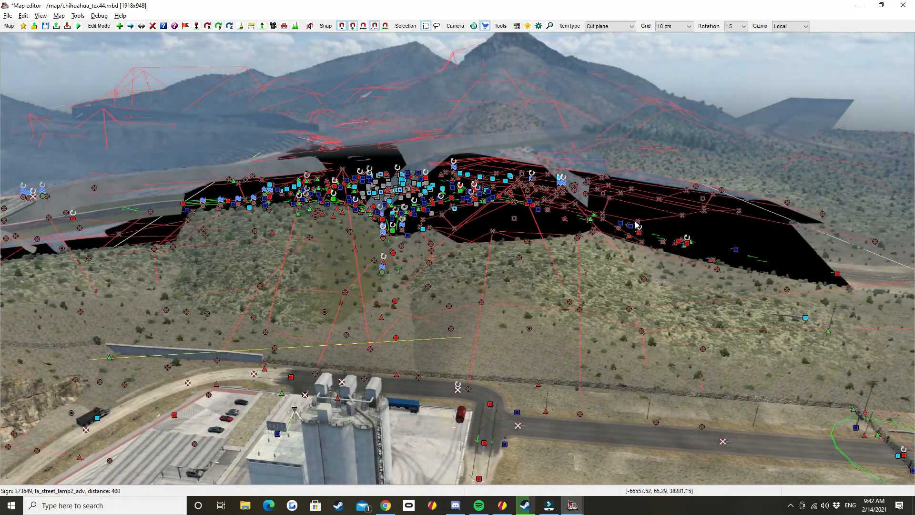
{"action": "middle_click_drag", "start_coordinate": [388, 236], "coordinate": [278, 238]}
{"action": "key", "text": "Down"}
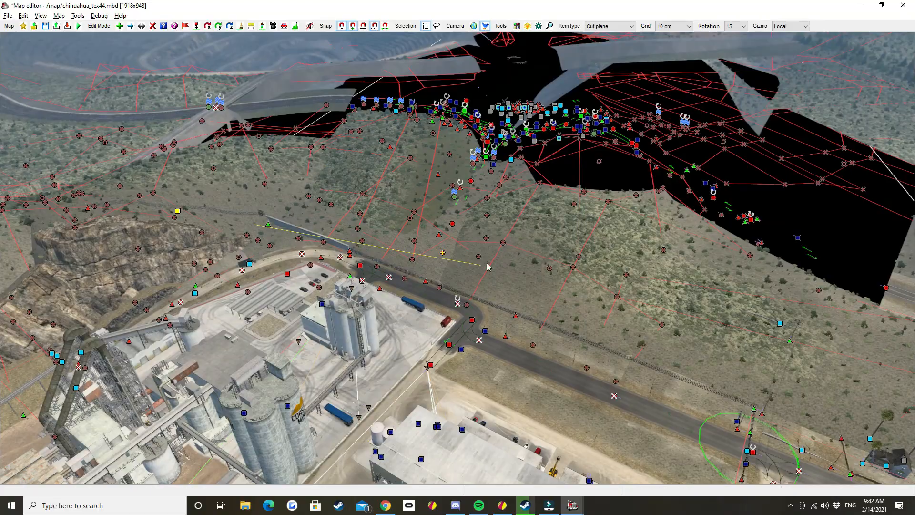
{"action": "key", "text": "Down"}
Examine the cut plane area from road level and from above the hillside beside the cement plant.
{"action": "middle_click_drag", "start_coordinate": [455, 254], "coordinate": [47, 300]}
{"action": "key", "text": "Up"}
{"action": "key", "text": "Down"}
{"action": "key", "text": "Up"}
{"action": "key", "text": "Up"}
{"action": "key", "text": "Up"}
{"action": "key", "text": "Right"}
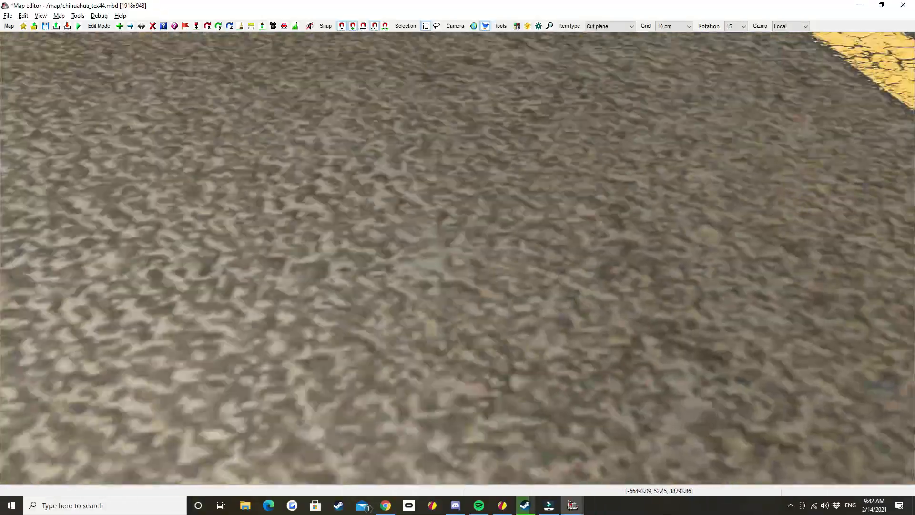
{"action": "key", "text": "Up"}
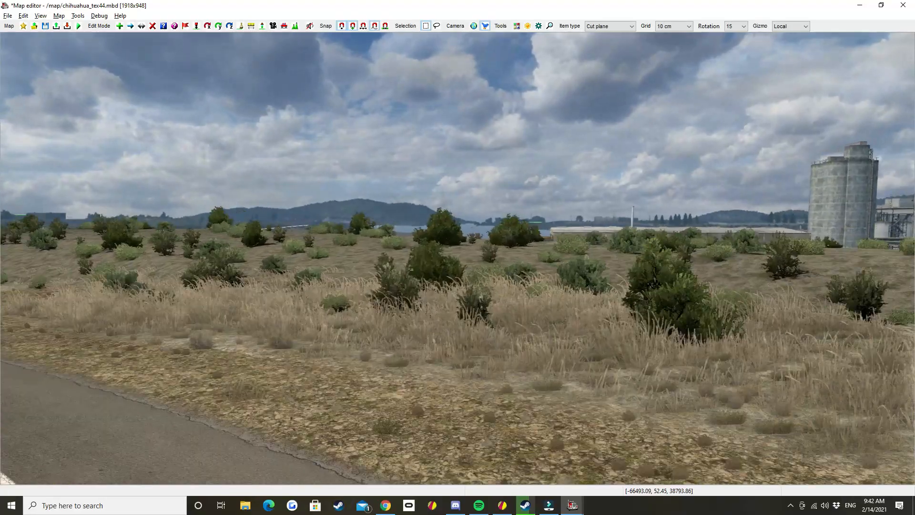
{"action": "key", "text": "Up"}
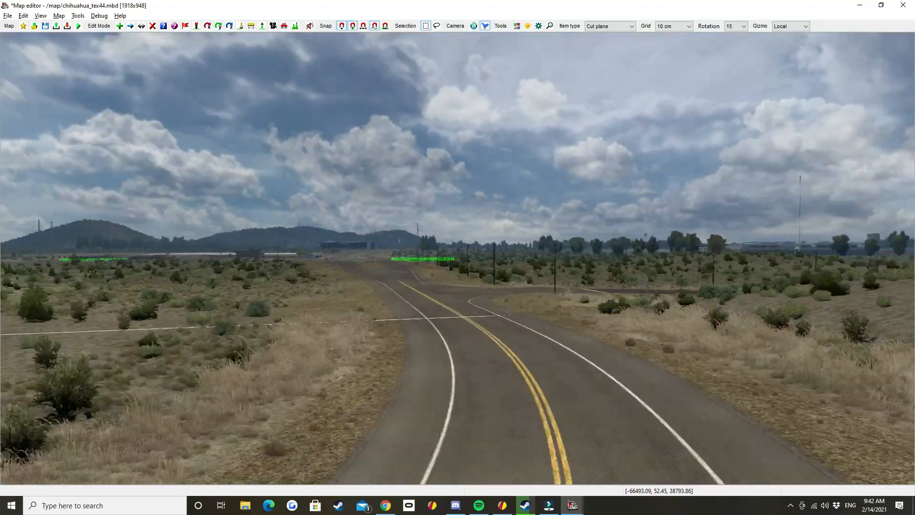
{"action": "key", "text": "Up"}
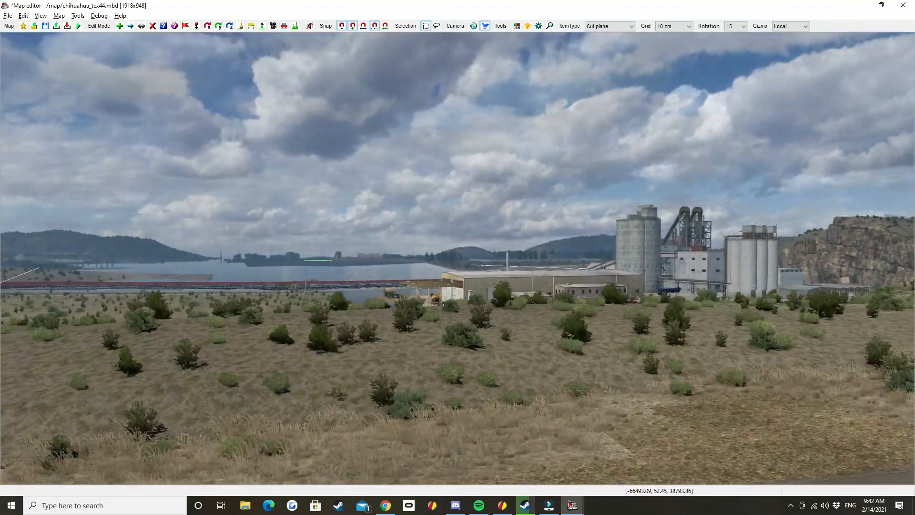
{"action": "key", "text": "Up"}
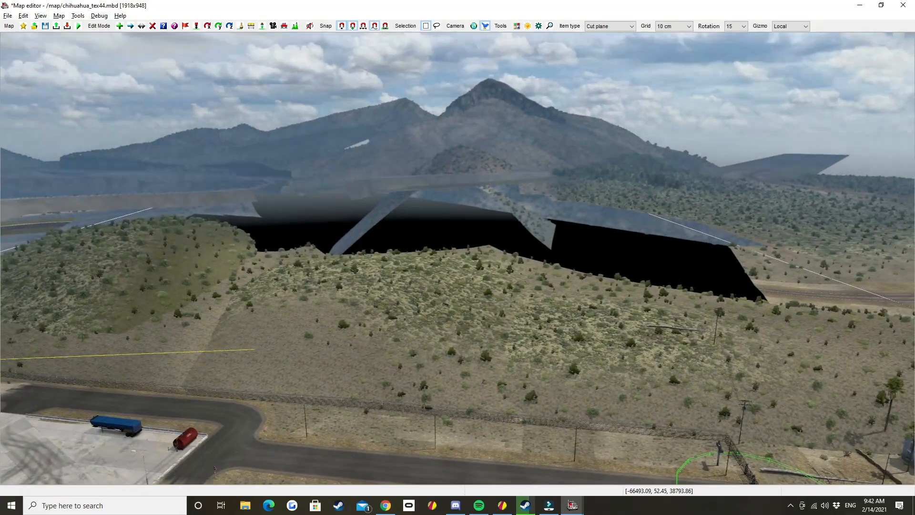
{"action": "key", "text": "Down"}
{"action": "right_click", "coordinate": [458, 260]}
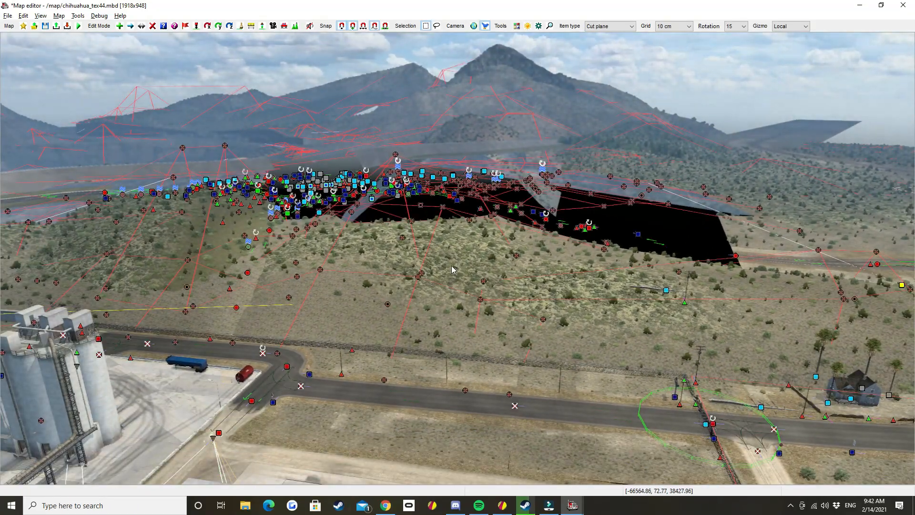
Return to item creation with the item type set to Mover, and place a mover path along the road beside the cement plant.
{"action": "left_click", "coordinate": [122, 27]}
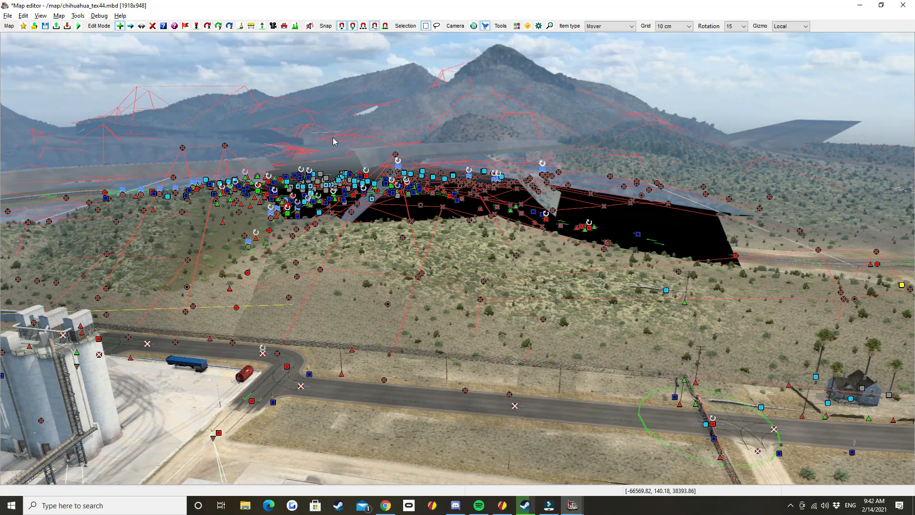
{"action": "right_click", "coordinate": [532, 294]}
{"action": "key", "text": "Down"}
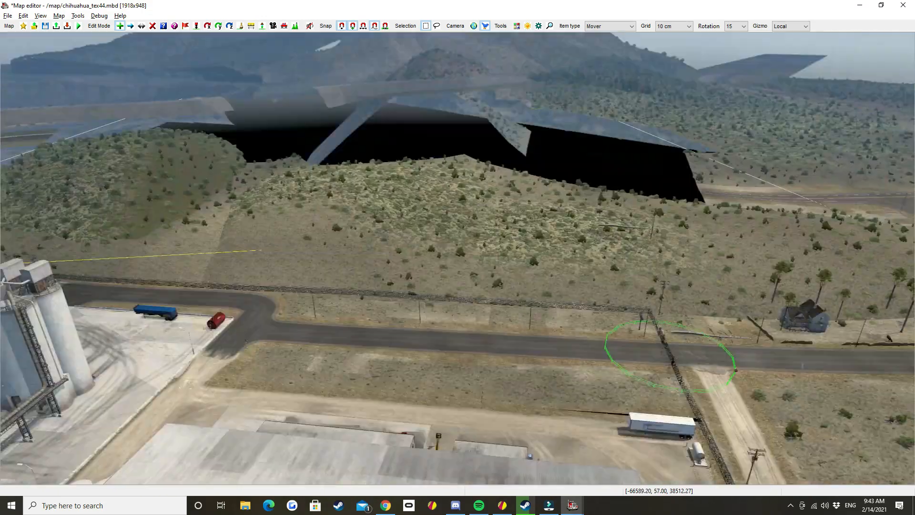
{"action": "key", "text": "Up"}
{"action": "right_click", "coordinate": [454, 248]}
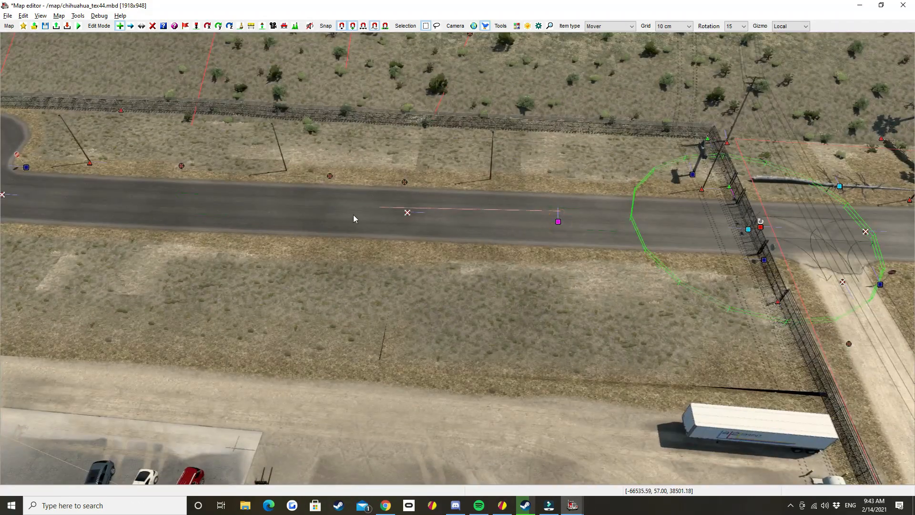
{"action": "left_click", "coordinate": [268, 206]}
{"action": "right_click", "coordinate": [284, 260]}
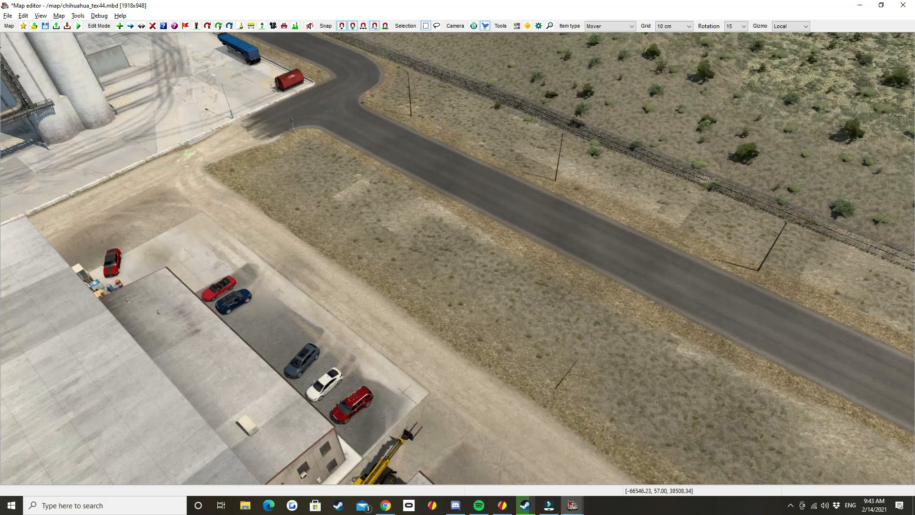
{"action": "key", "text": "Up"}
{"action": "key", "text": "v"}
{"action": "key", "text": "Down"}
{"action": "right_click", "coordinate": [456, 258]}
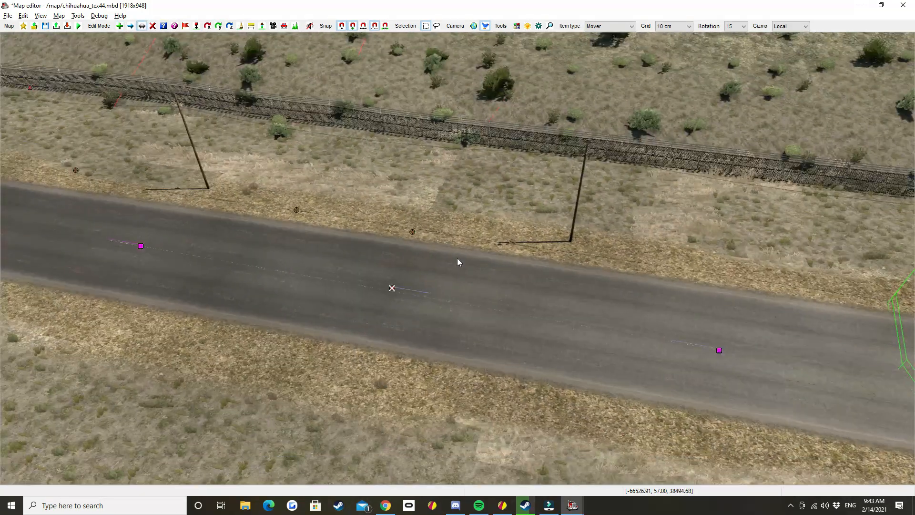
Set the mover's model to Balloon, view it travelling along the road, and delete the mover.
{"action": "key", "text": "p"}
{"action": "left_click", "coordinate": [717, 350]}
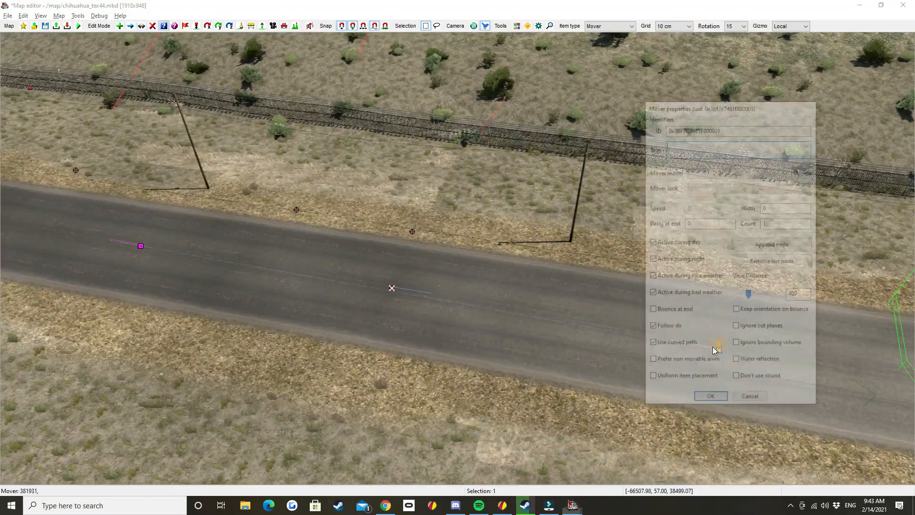
{"action": "left_click", "coordinate": [723, 171]}
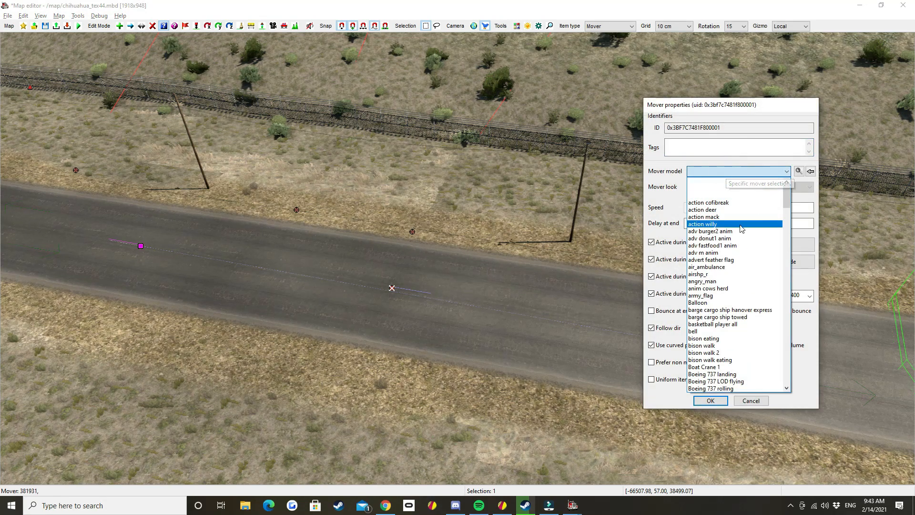
{"action": "left_click", "coordinate": [733, 222]}
{"action": "left_click", "coordinate": [724, 171]}
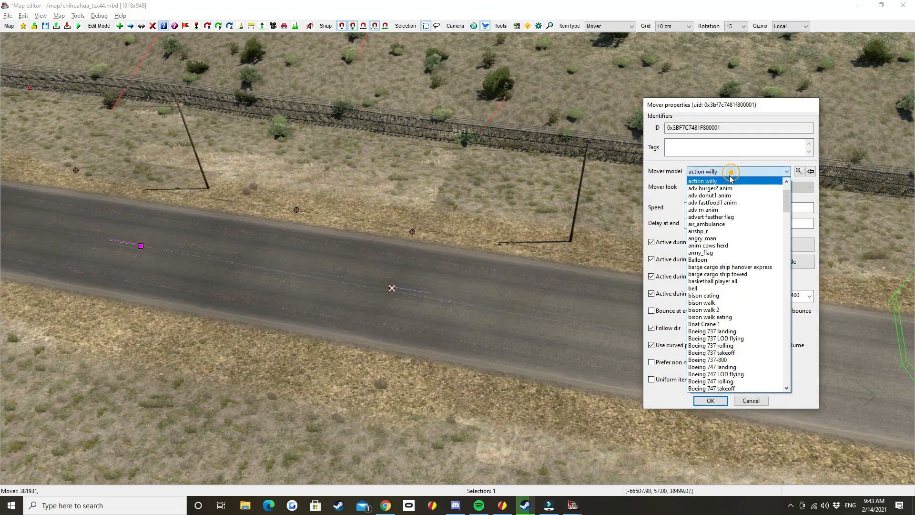
{"action": "left_click", "coordinate": [723, 259]}
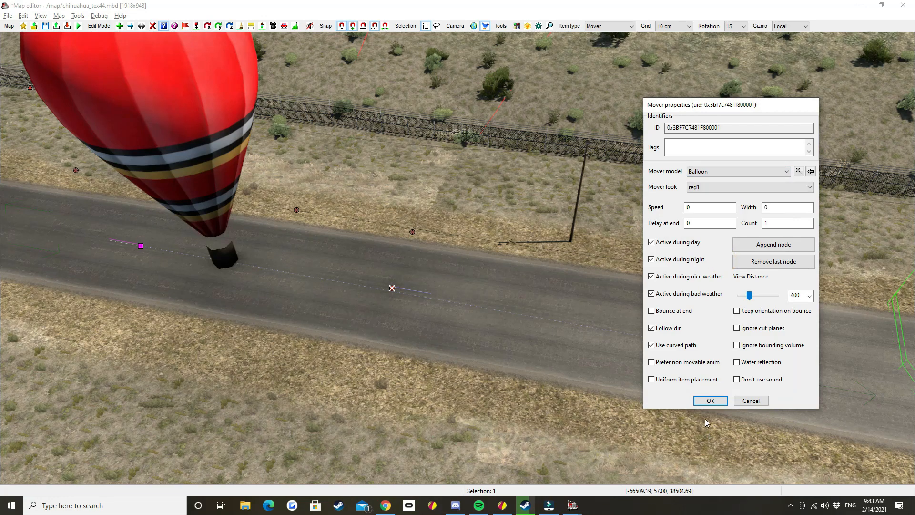
{"action": "left_click", "coordinate": [710, 400]}
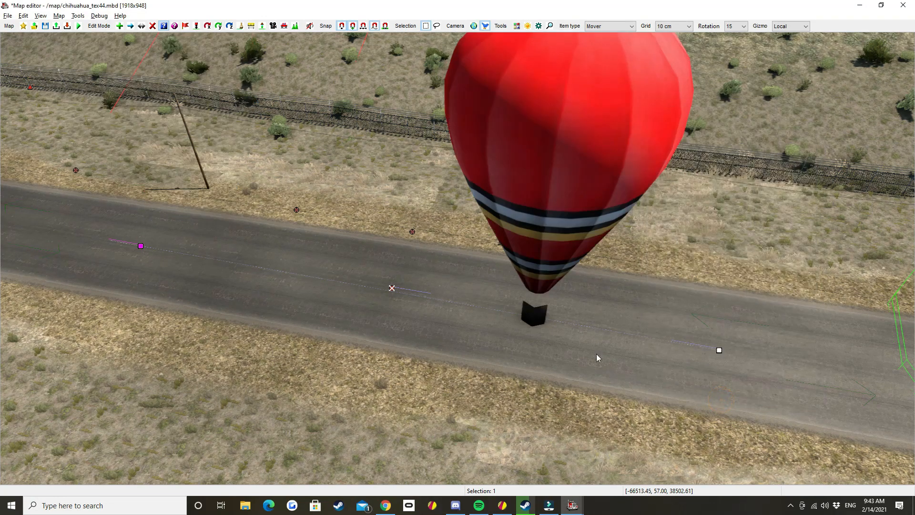
{"action": "key", "text": "Delete"}
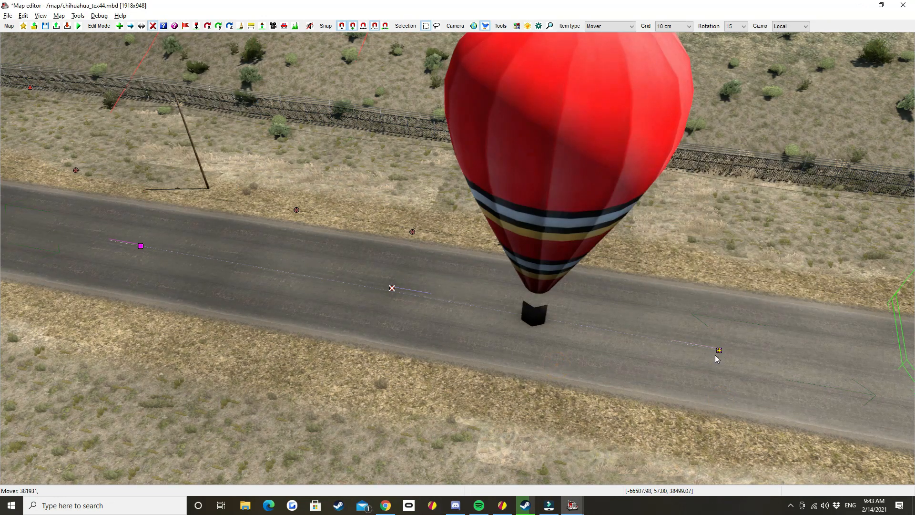
{"action": "left_click", "coordinate": [719, 351]}
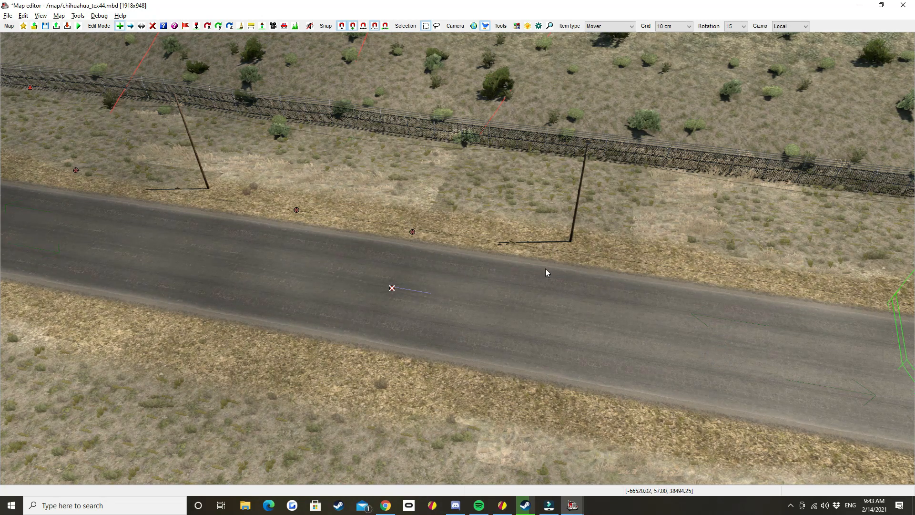
Change the item type to Terrain and lay a connected dirt.mat terrain strip with the plain profile along the road toward the cement plant.
{"action": "key", "text": "t"}
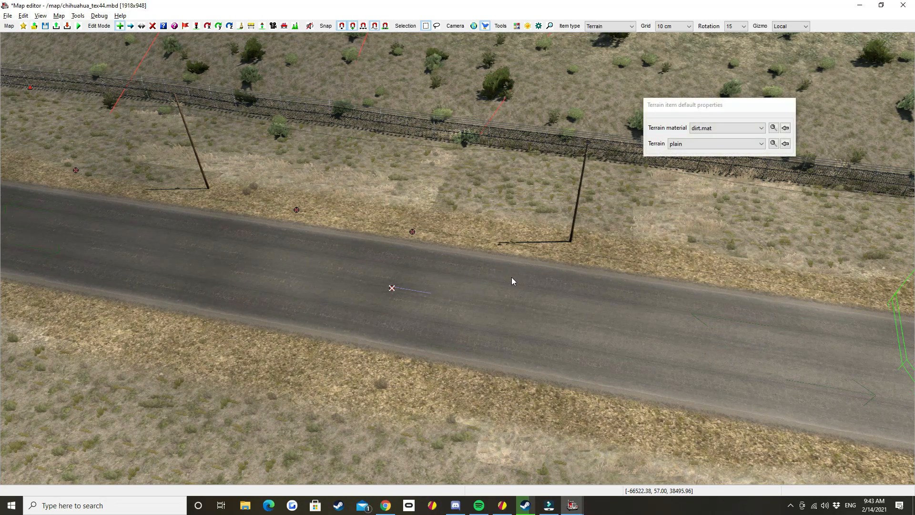
{"action": "left_click", "coordinate": [761, 334]}
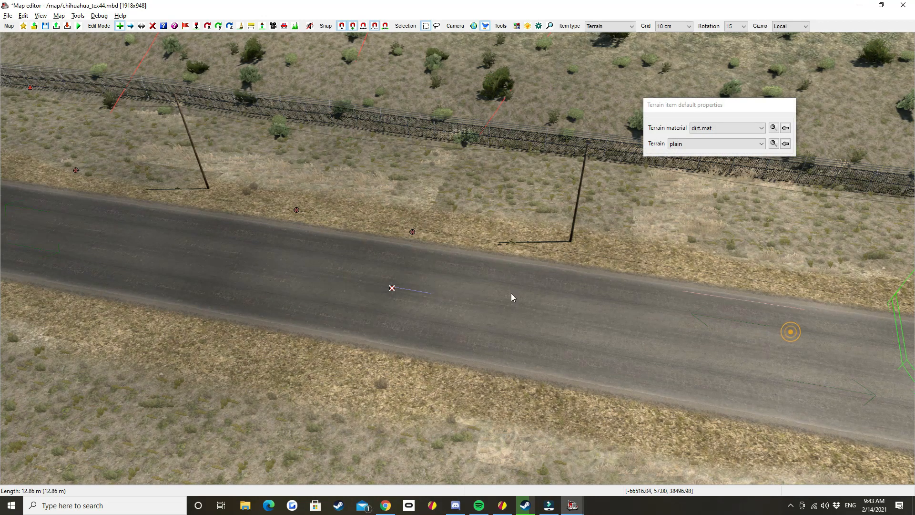
{"action": "left_click", "coordinate": [181, 242]}
{"action": "left_click", "coordinate": [66, 132]}
{"action": "mouse_move", "coordinate": [66, 132]}
{"action": "middle_mouse_down"}
{"action": "mouse_move", "coordinate": [19, 125]}
{"action": "mouse_move", "coordinate": [57, 122]}
{"action": "middle_mouse_up"}
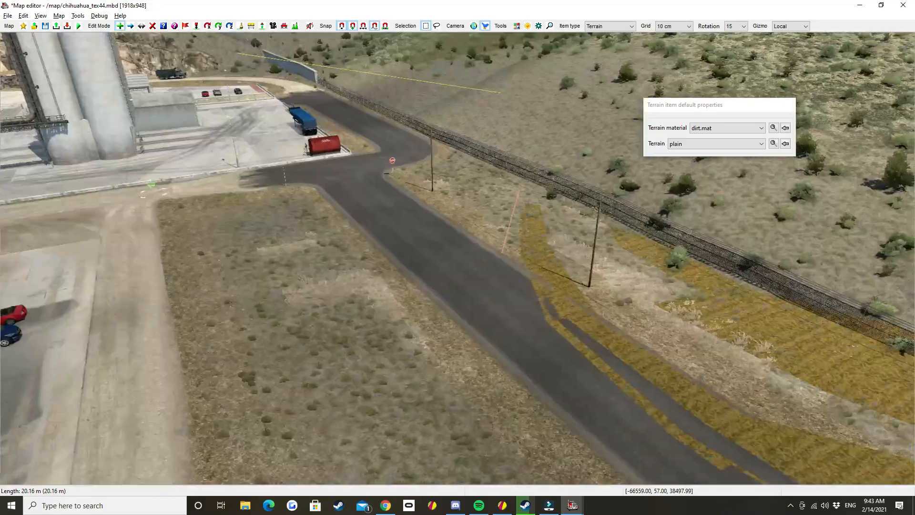
{"action": "middle_click_drag", "start_coordinate": [374, 233], "coordinate": [385, 224]}
{"action": "left_click", "coordinate": [382, 222]}
{"action": "key", "text": "Escape"}
Shift the terrain strip's near end node toward the roadside, and undo the move along with the terrain placement.
{"action": "middle_click_drag", "start_coordinate": [585, 297], "coordinate": [528, 300]}
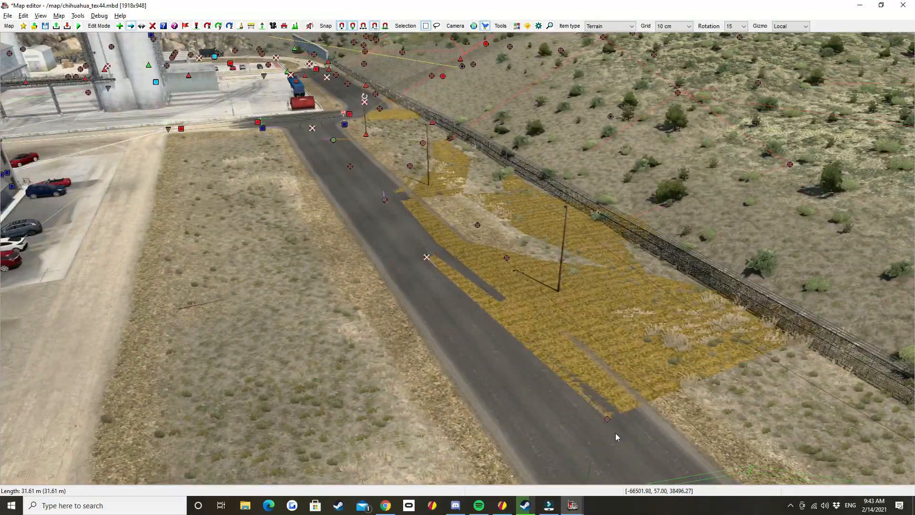
{"action": "left_click", "coordinate": [608, 419]}
{"action": "left_click_drag", "start_coordinate": [611, 421], "coordinate": [659, 273]}
{"action": "left_click", "coordinate": [721, 262]}
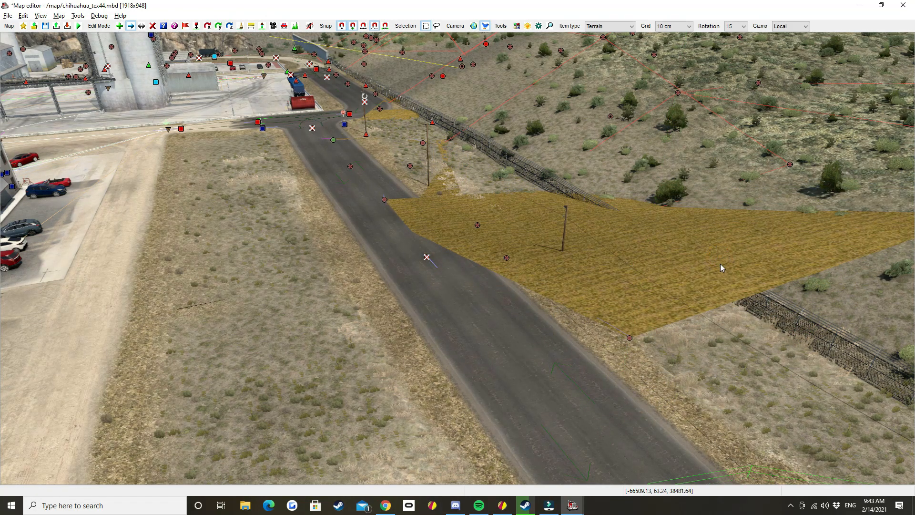
{"action": "key", "text": "ctrl+z"}
{"action": "key", "text": "ctrl+z"}
{"action": "key", "text": "ctrl+z"}
{"action": "key", "text": "ctrl+z"}
{"action": "key", "text": "ctrl+z"}
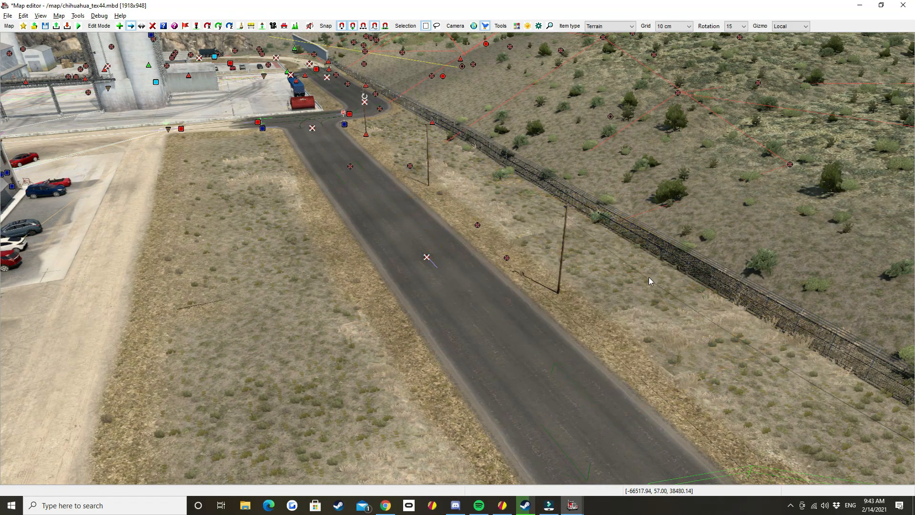
Change the item type to Curve, lay a wa_vancouver_bridge_railing along the road, and view it without editor markers.
{"action": "middle_click_drag", "start_coordinate": [493, 311], "coordinate": [456, 258]}
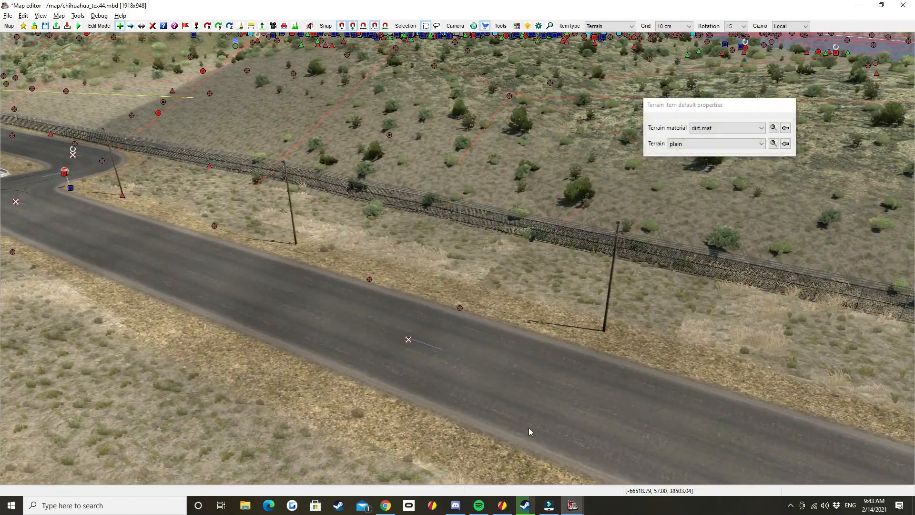
{"action": "left_click", "coordinate": [623, 28]}
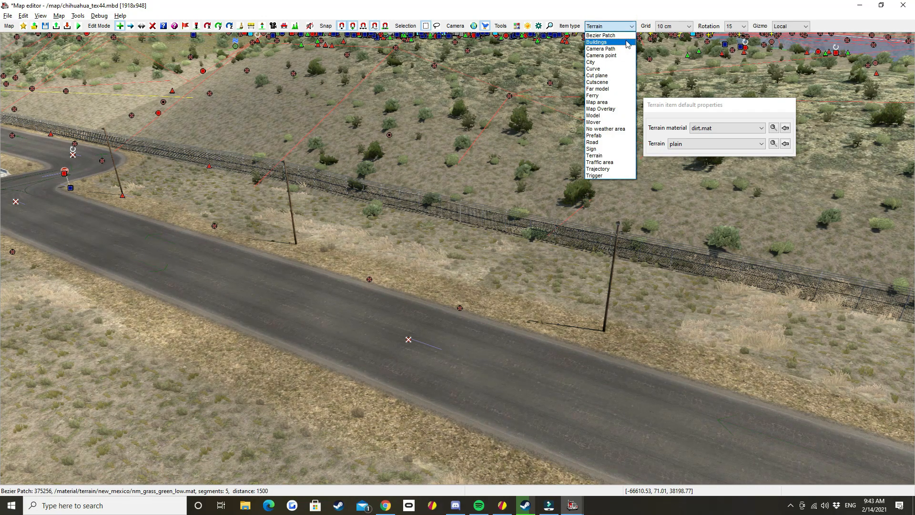
{"action": "left_click", "coordinate": [599, 69]}
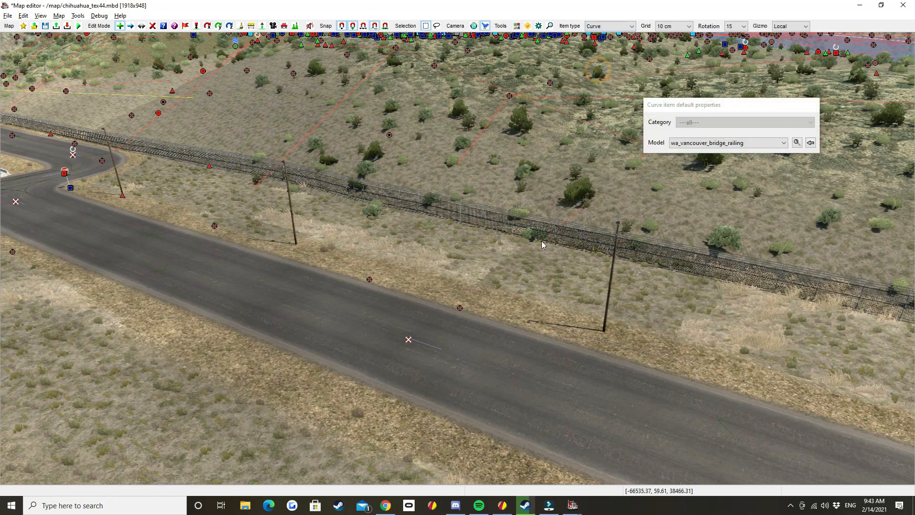
{"action": "middle_click_drag", "start_coordinate": [494, 311], "coordinate": [465, 322]}
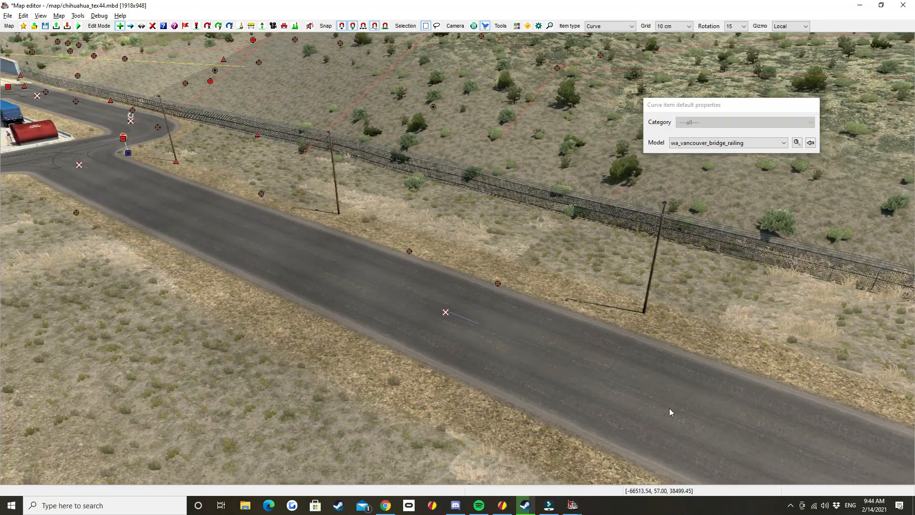
{"action": "left_click_drag", "start_coordinate": [673, 408], "coordinate": [349, 266]}
{"action": "left_click", "coordinate": [232, 238]}
{"action": "key", "text": "Tab"}
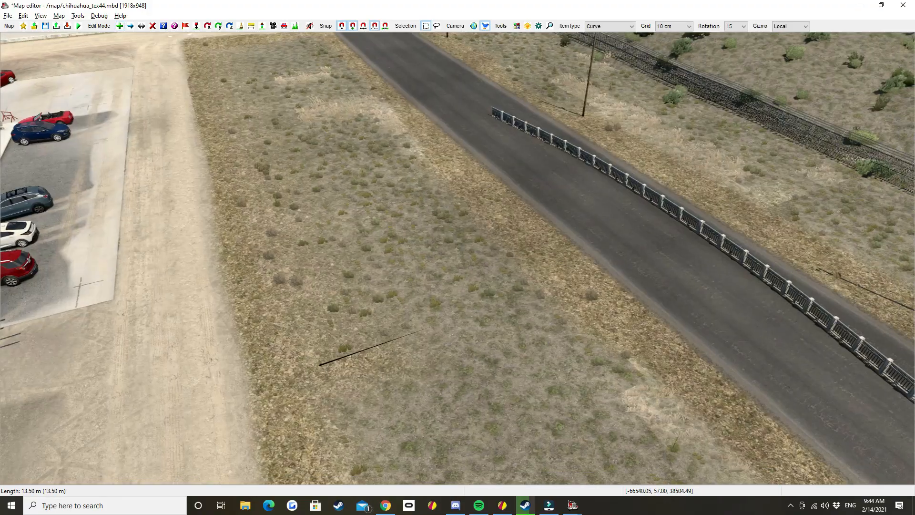
{"action": "key", "text": "Up"}
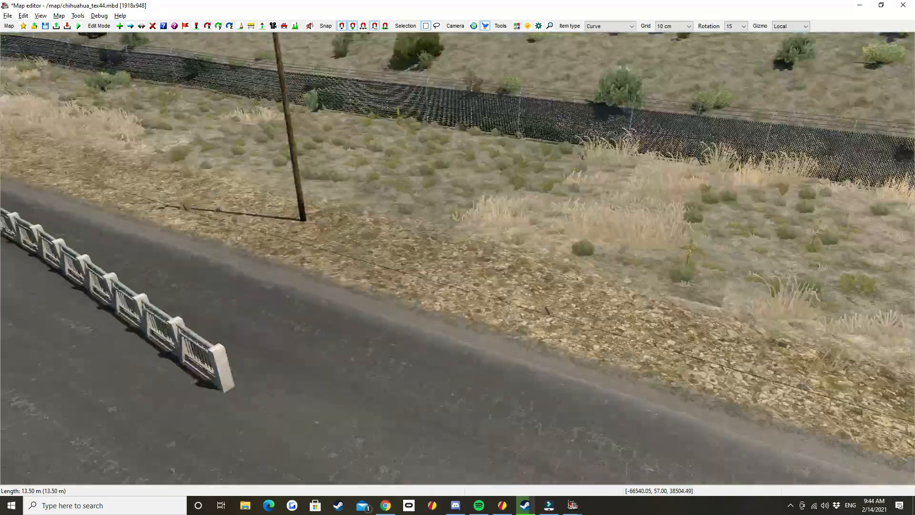
{"action": "key", "text": "Down"}
{"action": "key", "text": "Left"}
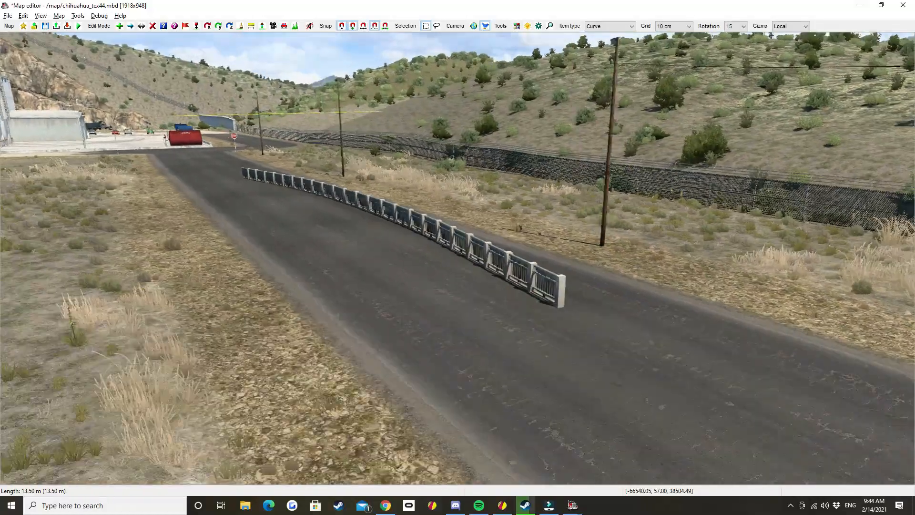
{"action": "key", "text": "Up"}
{"action": "key", "text": "Tab"}
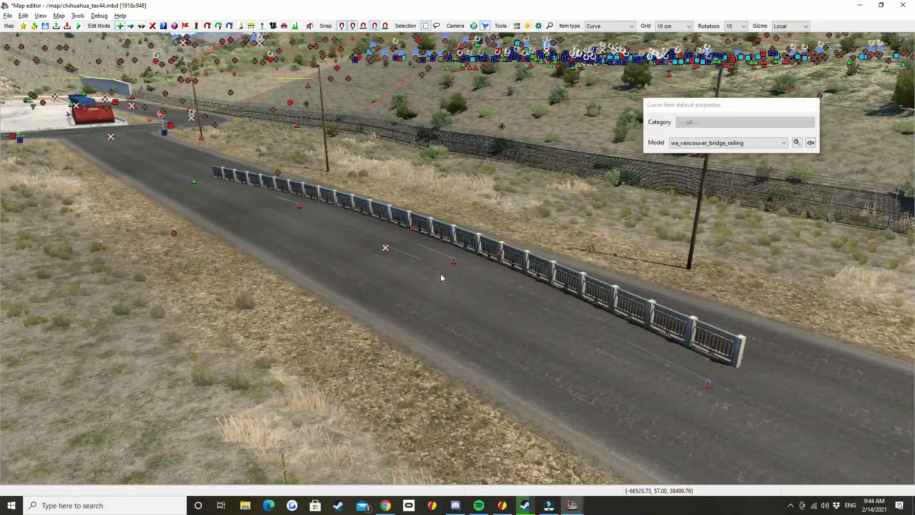
Switch the item type to Buildings and lay a us jersey barrier1 high row along the road edge opposite the railing.
{"action": "key", "text": "b"}
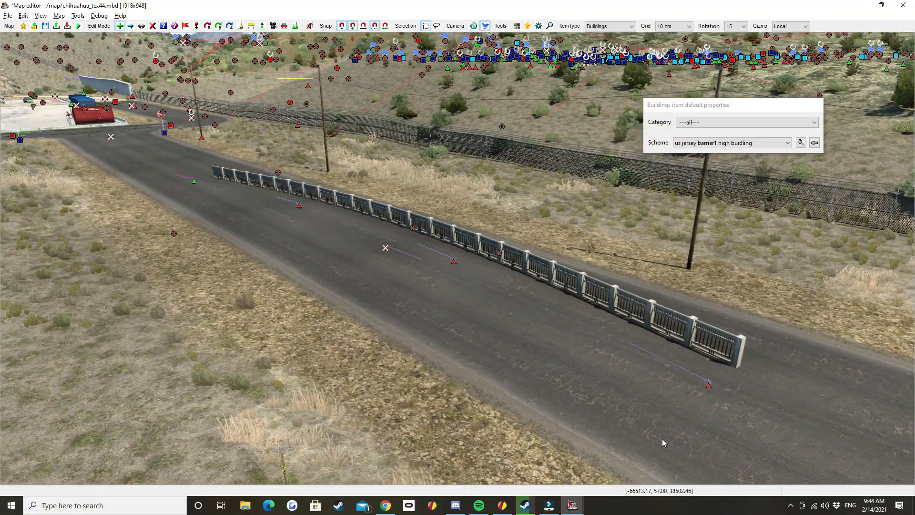
{"action": "left_click", "coordinate": [662, 438]}
{"action": "left_click", "coordinate": [248, 237]}
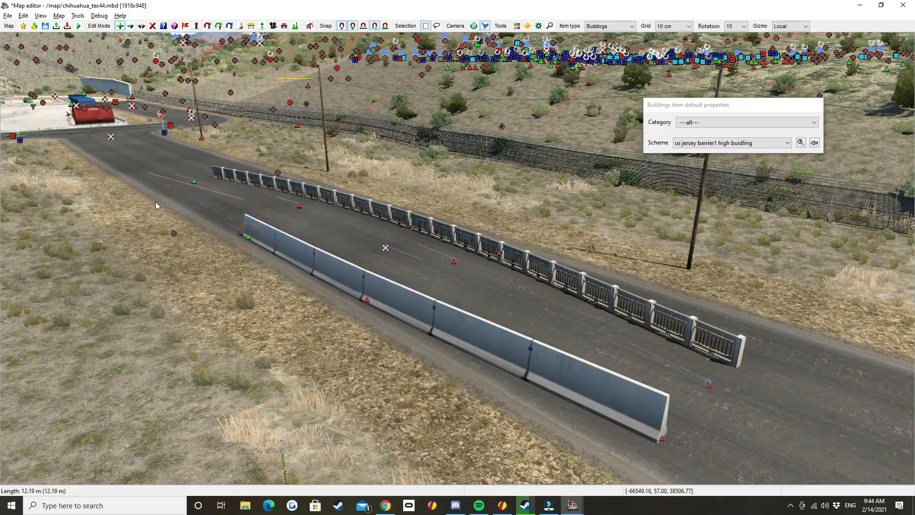
{"action": "key", "text": "Tab"}
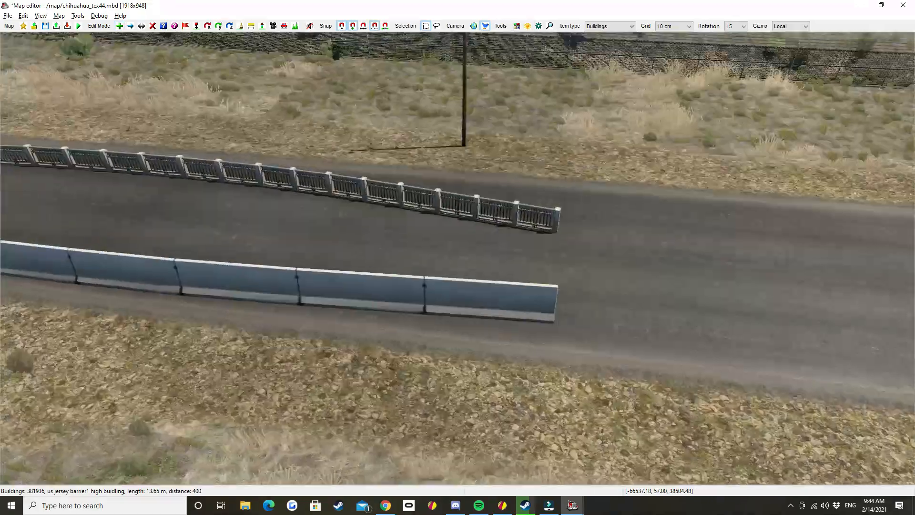
Open the item properties of the jersey barrier's nearest segment and set its look to default and its view distance to 1500.
{"action": "key", "text": "Tab"}
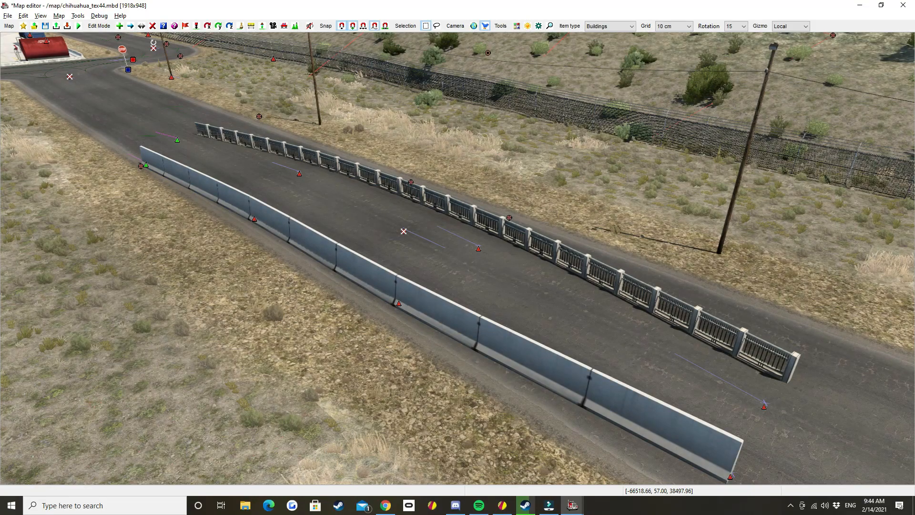
{"action": "key", "text": "Tab"}
{"action": "key", "text": "Tab"}
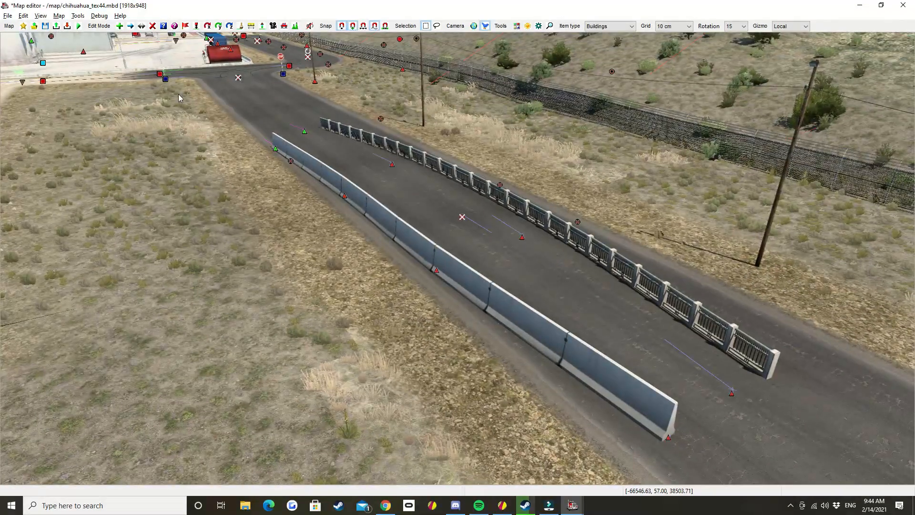
{"action": "left_click", "coordinate": [164, 26]}
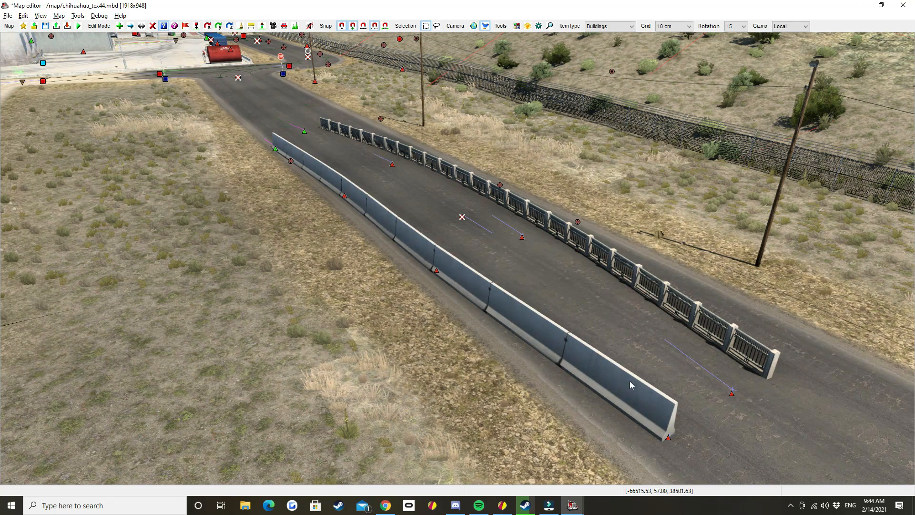
{"action": "left_click", "coordinate": [668, 439]}
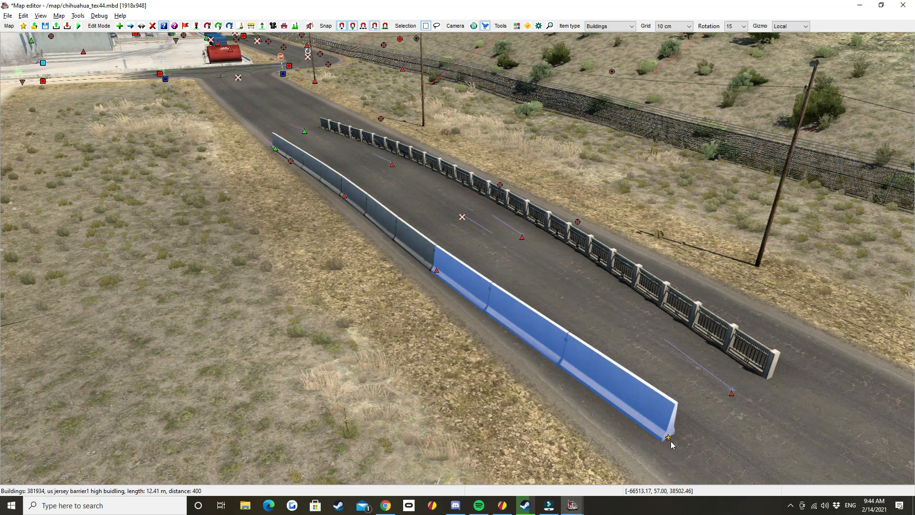
{"action": "left_click", "coordinate": [666, 439]}
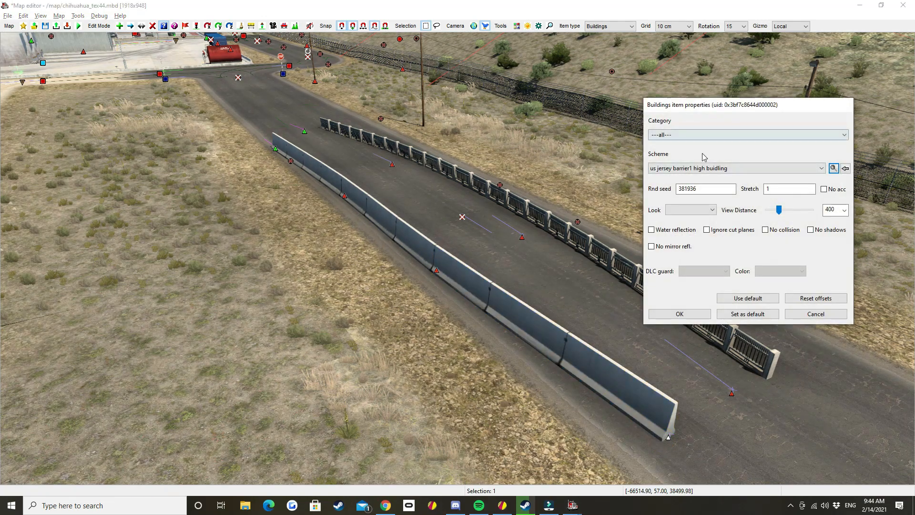
{"action": "left_click", "coordinate": [711, 168]}
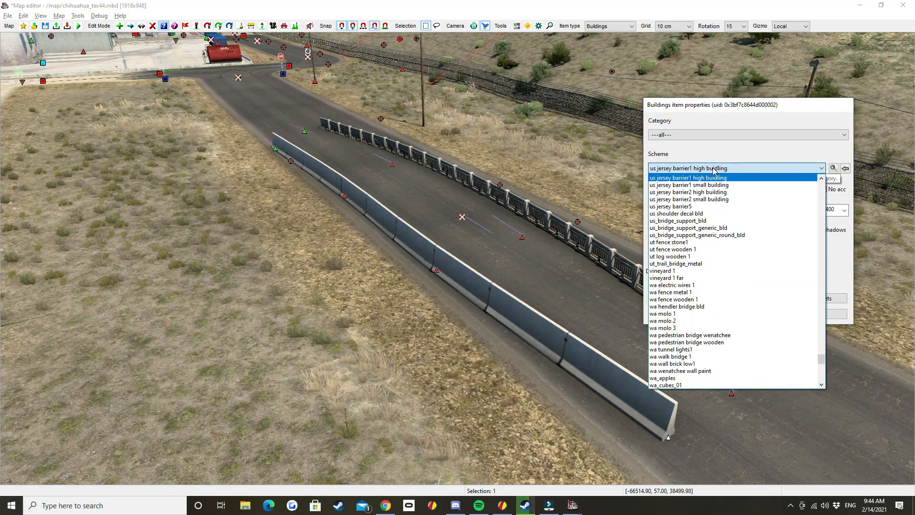
{"action": "left_click", "coordinate": [713, 170]}
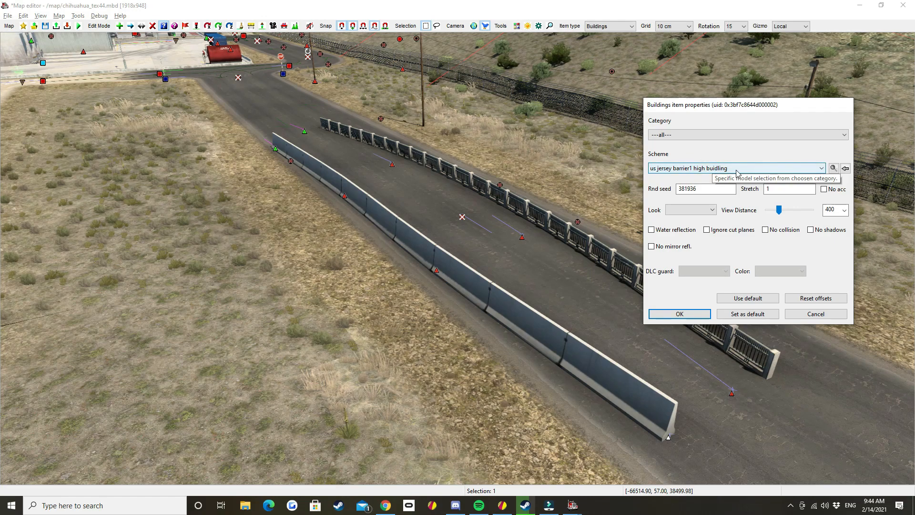
{"action": "left_click", "coordinate": [690, 209]}
{"action": "left_click", "coordinate": [692, 229]}
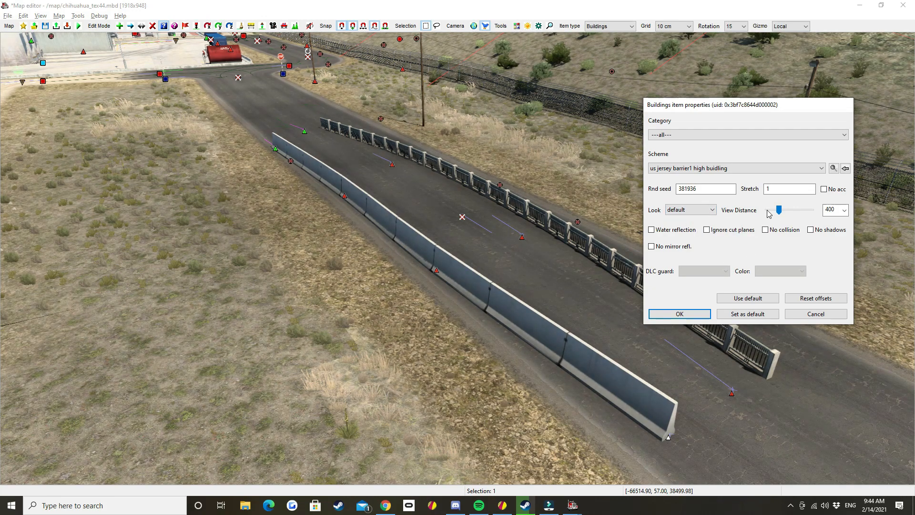
{"action": "left_click_drag", "start_coordinate": [778, 209], "coordinate": [791, 244]}
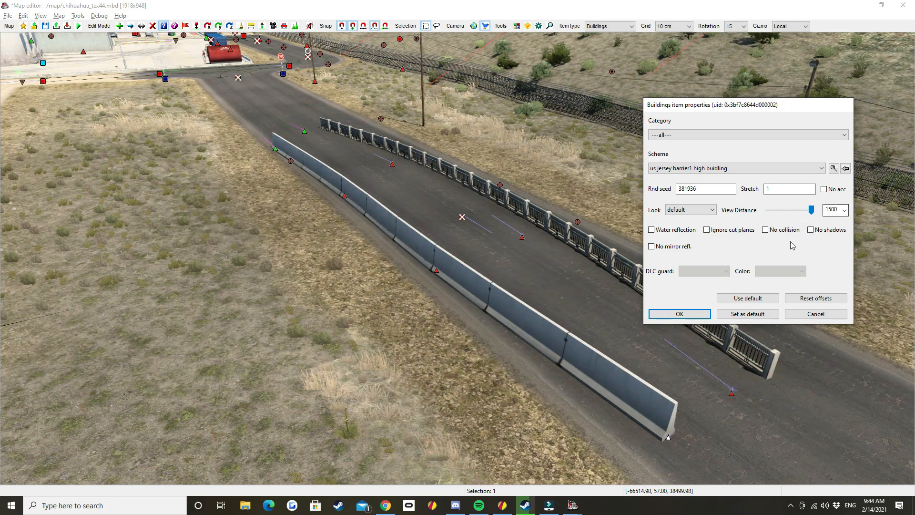
{"action": "left_click", "coordinate": [689, 313]}
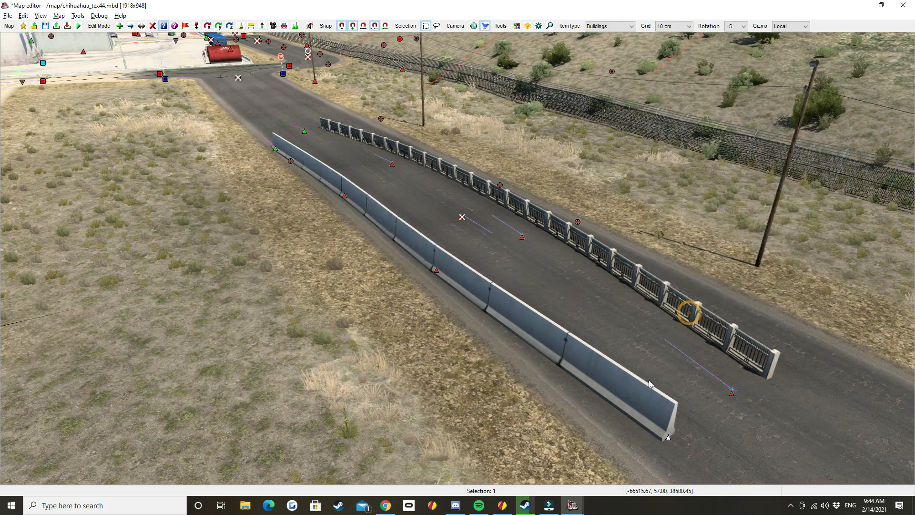
Select the three bridge railing curve segments and set their first part to start1, center part to default and last part to end1.
{"action": "left_click", "coordinate": [725, 398]}
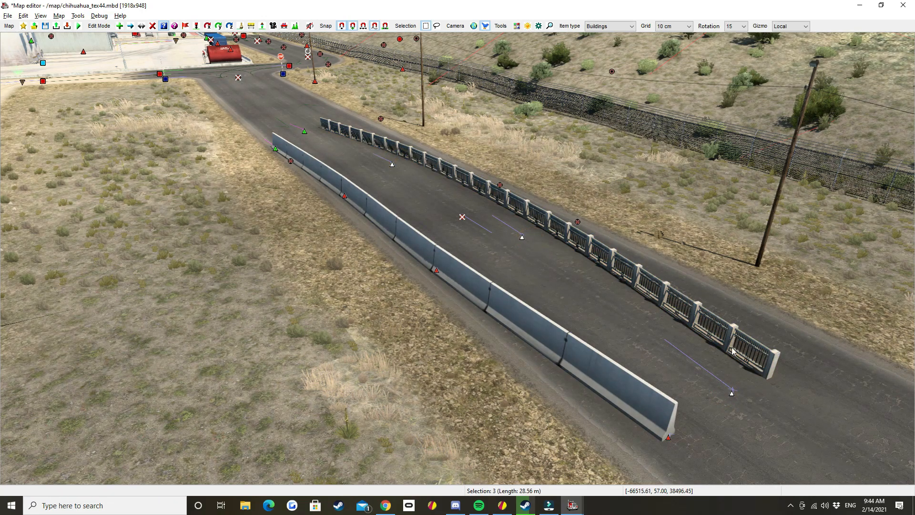
{"action": "double_click", "coordinate": [731, 394]}
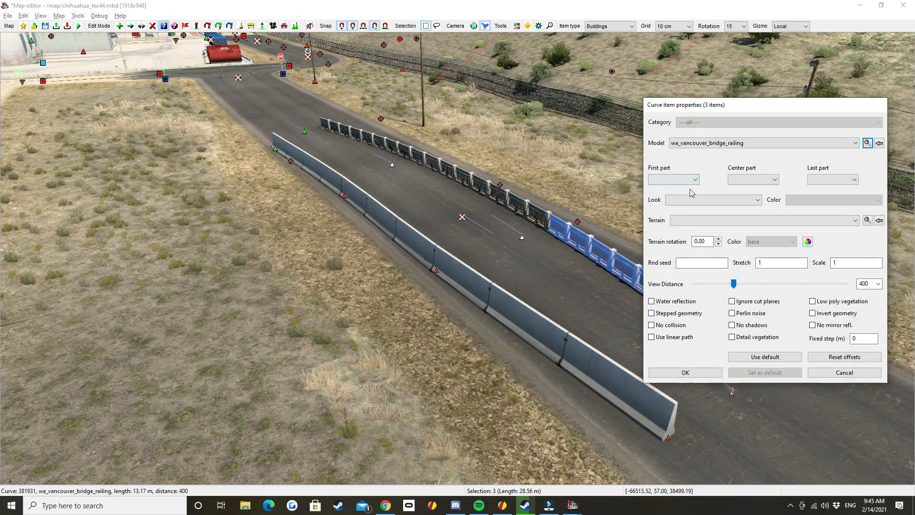
{"action": "middle_click_drag", "start_coordinate": [595, 205], "coordinate": [529, 210]}
{"action": "scroll", "coordinate": [529, 210], "scroll_direction": "up", "scroll_amount": 3}
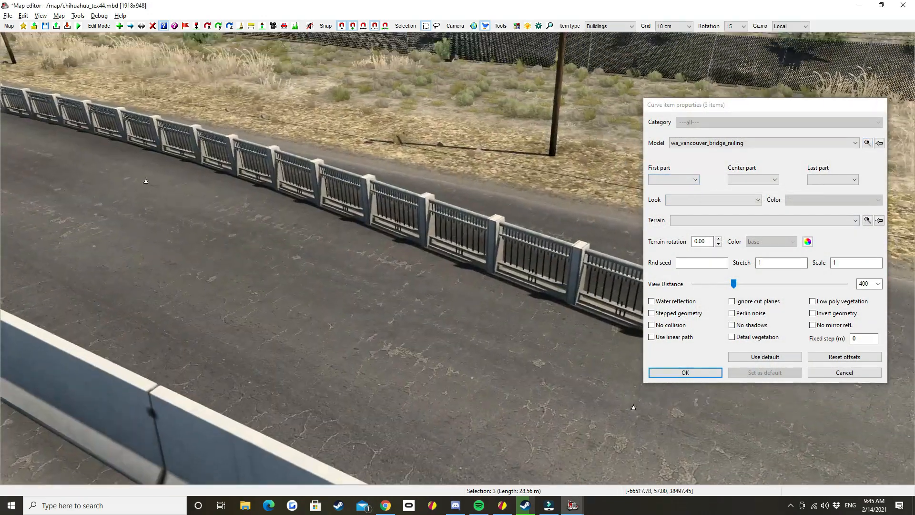
{"action": "middle_click_drag", "start_coordinate": [458, 288], "coordinate": [468, 258]}
{"action": "left_click", "coordinate": [694, 180]}
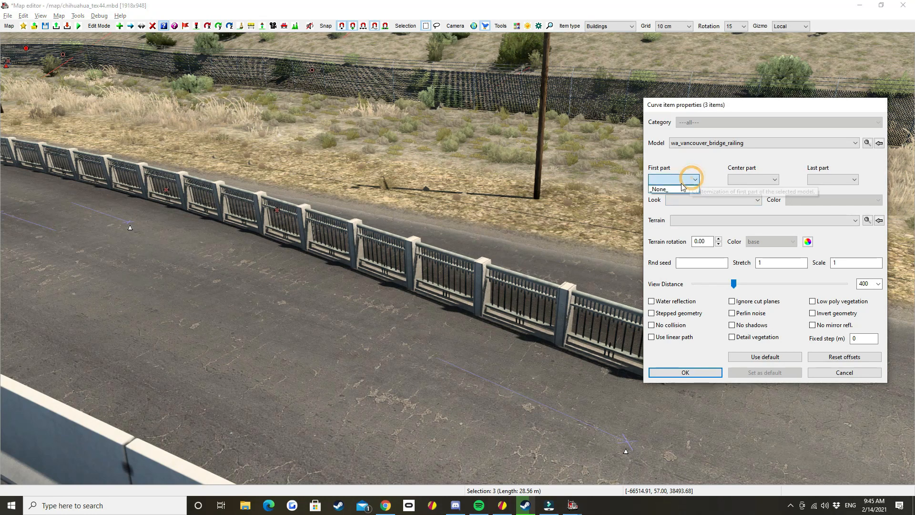
{"action": "left_click", "coordinate": [672, 190]}
{"action": "left_click", "coordinate": [757, 180]}
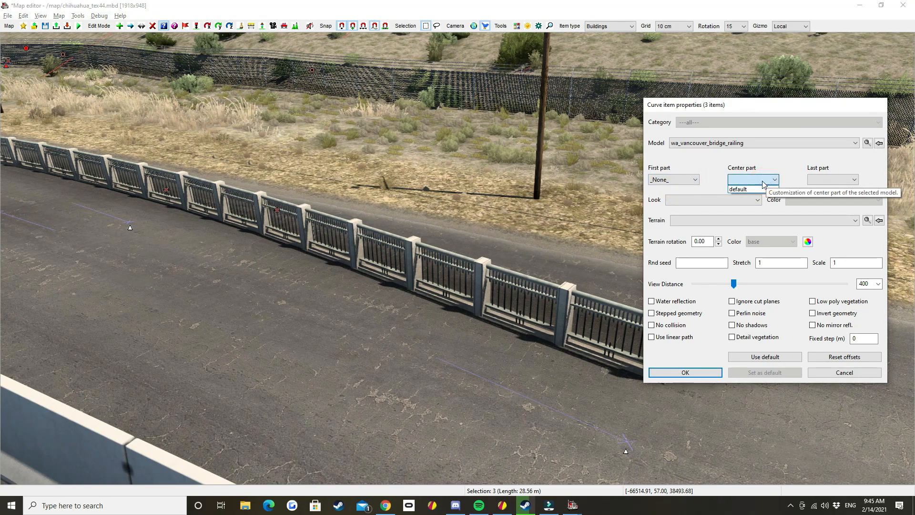
{"action": "left_click", "coordinate": [758, 189]}
{"action": "left_click", "coordinate": [829, 182]}
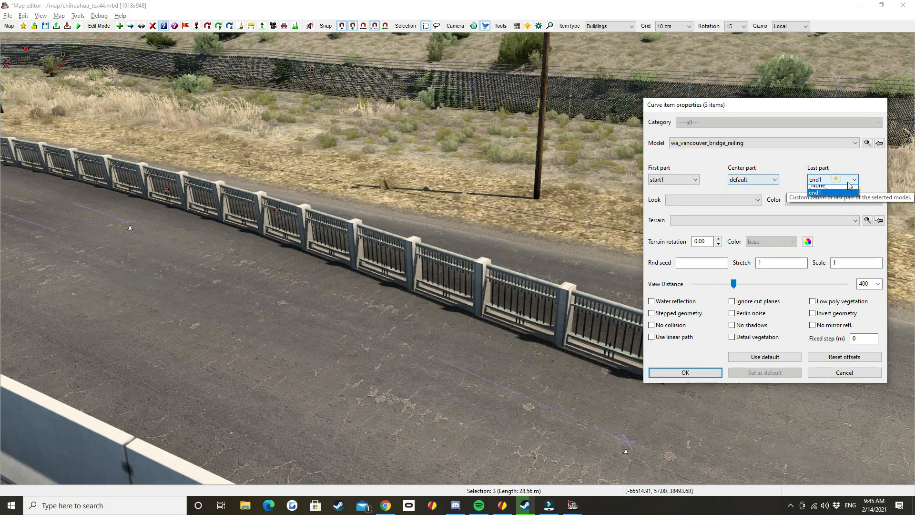
{"action": "left_click", "coordinate": [818, 196]}
Try the _None_ last part on the railing to compare its far end, and set it back to end1.
{"action": "middle_click_drag", "start_coordinate": [515, 281], "coordinate": [398, 287]}
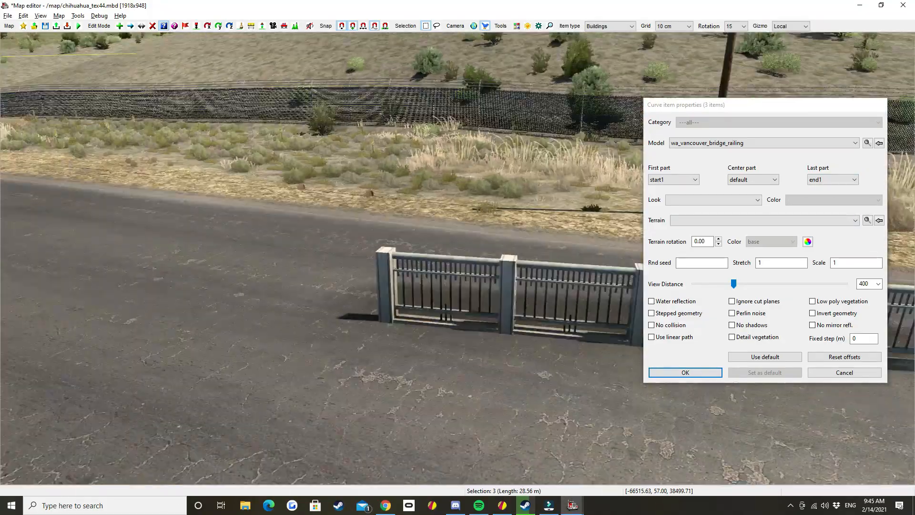
{"action": "left_click", "coordinate": [835, 183]}
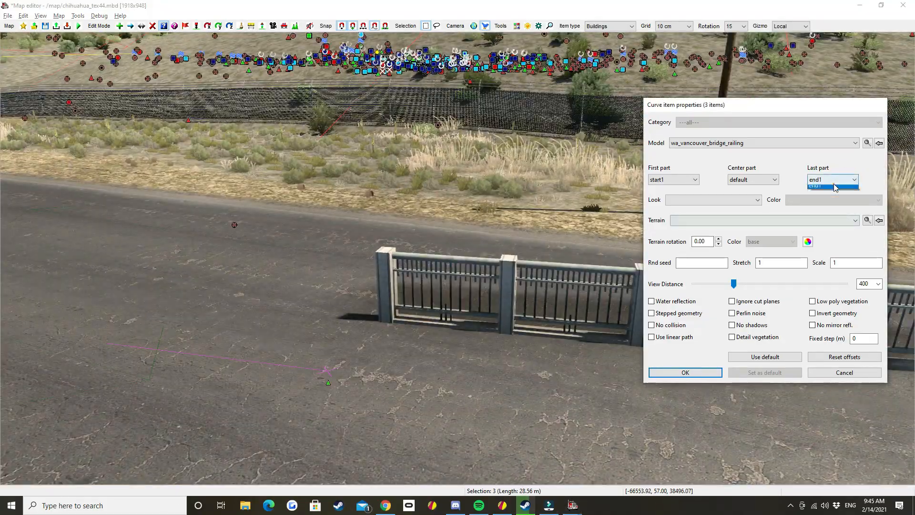
{"action": "left_click", "coordinate": [827, 193]}
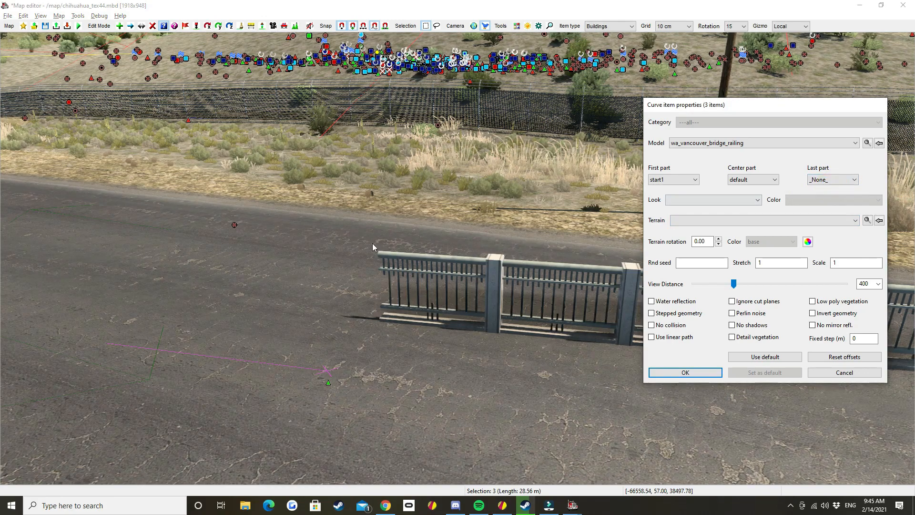
{"action": "left_click", "coordinate": [839, 179]}
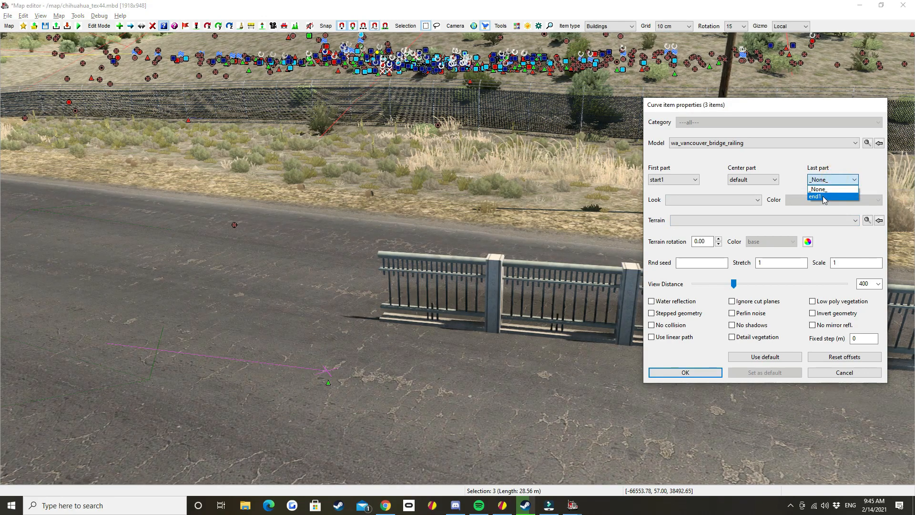
{"action": "left_click", "coordinate": [818, 188]}
{"action": "middle_click_drag", "start_coordinate": [459, 246], "coordinate": [315, 226]}
{"action": "scroll", "coordinate": [456, 259], "scroll_direction": "down", "scroll_amount": 5}
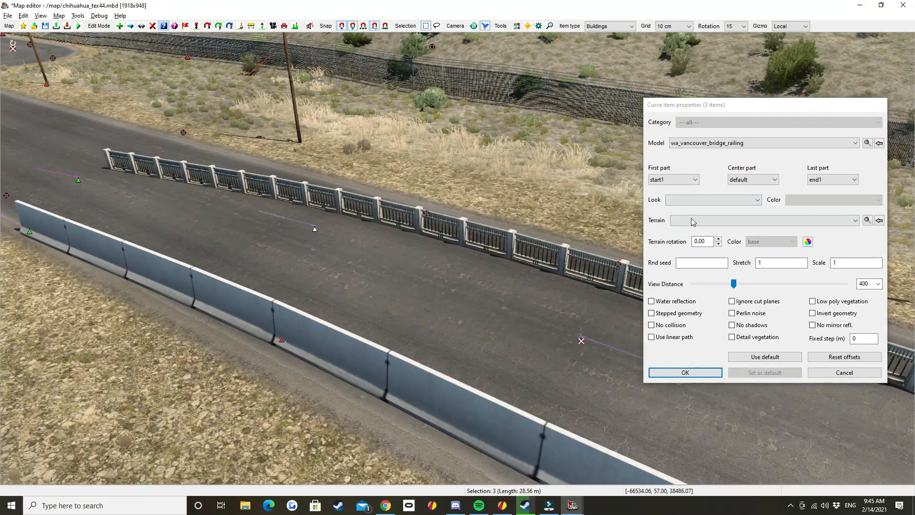
Check the Look and Terrain choices of the railing and apply its curve item properties.
{"action": "left_click", "coordinate": [711, 200]}
{"action": "left_click", "coordinate": [711, 200]}
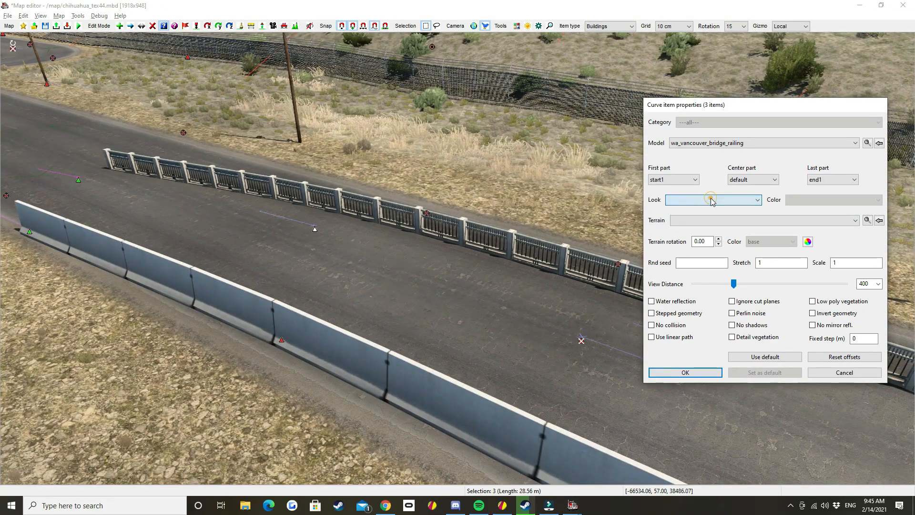
{"action": "left_click", "coordinate": [726, 220]}
{"action": "left_click", "coordinate": [729, 220]}
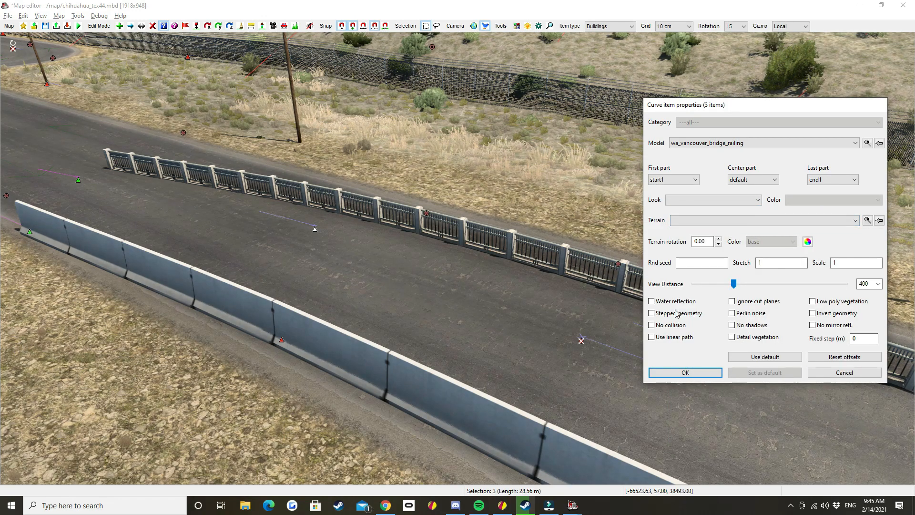
{"action": "left_click", "coordinate": [697, 375]}
{"action": "right_click_drag", "start_coordinate": [578, 374], "coordinate": [456, 258]}
{"action": "key", "text": "e"}
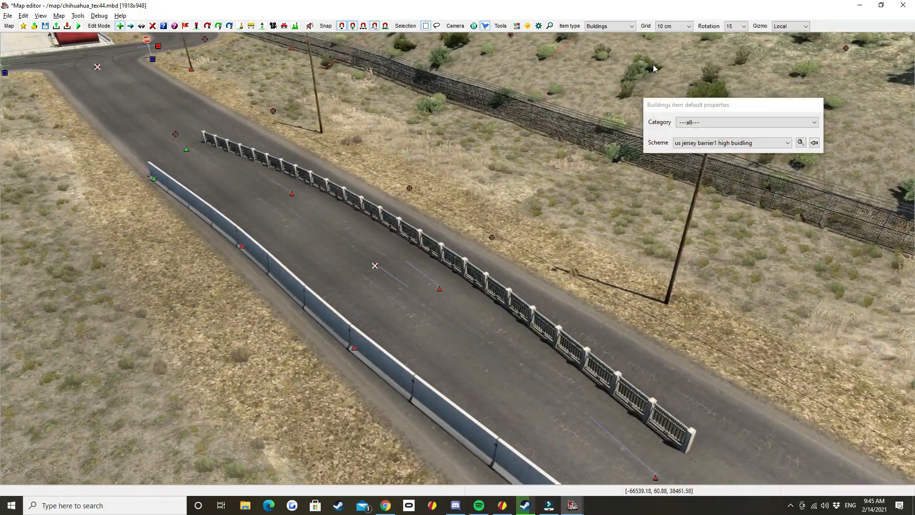
{"action": "left_click", "coordinate": [616, 27]}
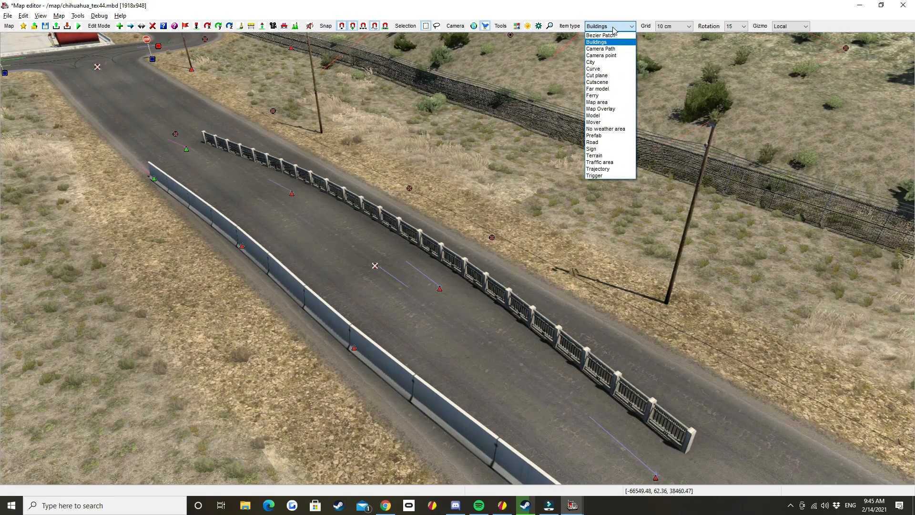
{"action": "left_click", "coordinate": [623, 27]}
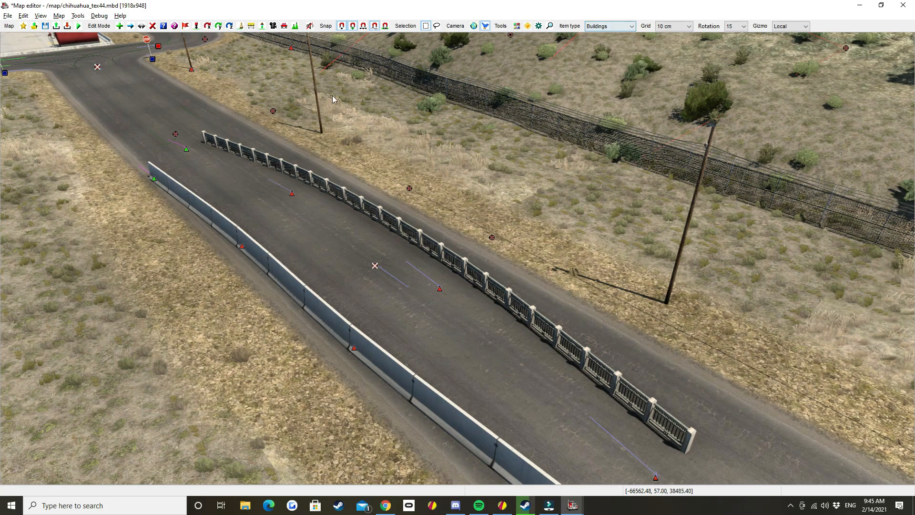
Inspect the item properties of the road segment starting at the junction by the cement plant, close them and clear the selection.
{"action": "middle_click_drag", "start_coordinate": [240, 180], "coordinate": [451, 246]}
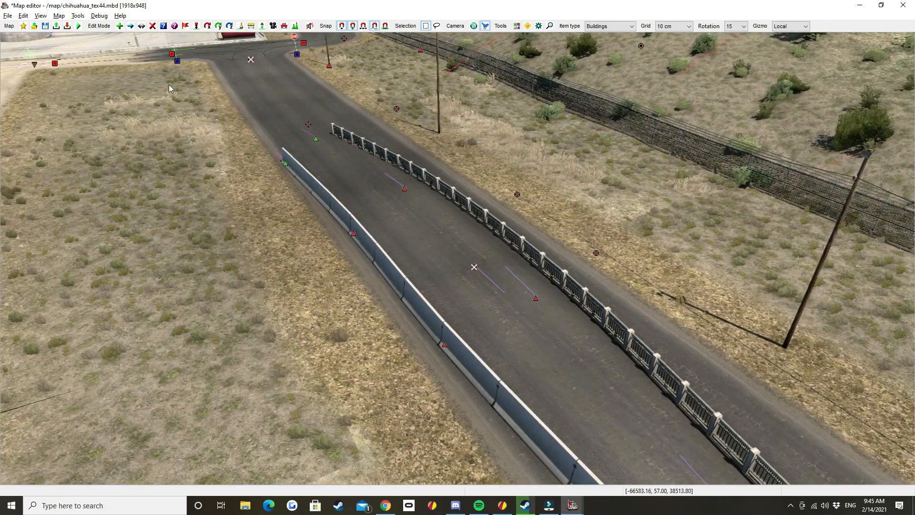
{"action": "scroll", "coordinate": [436, 278], "scroll_direction": "down", "scroll_amount": 3}
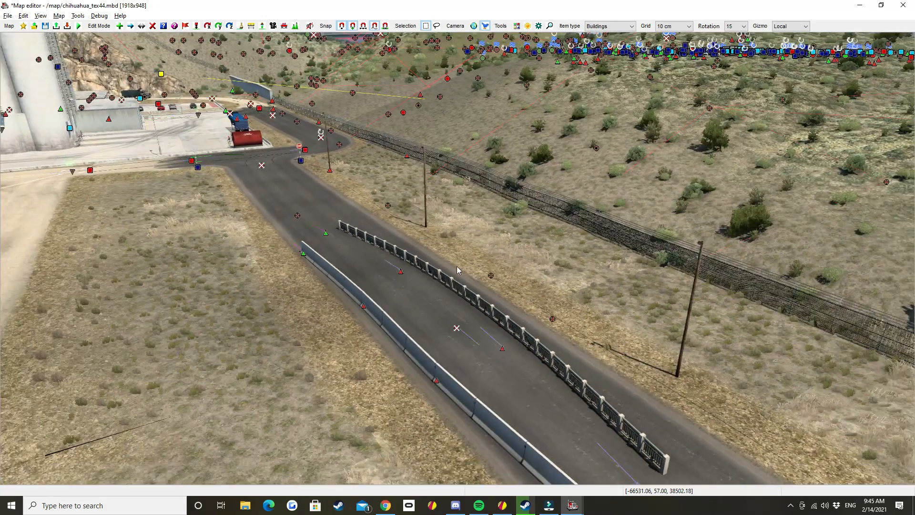
{"action": "double_click", "coordinate": [262, 167]}
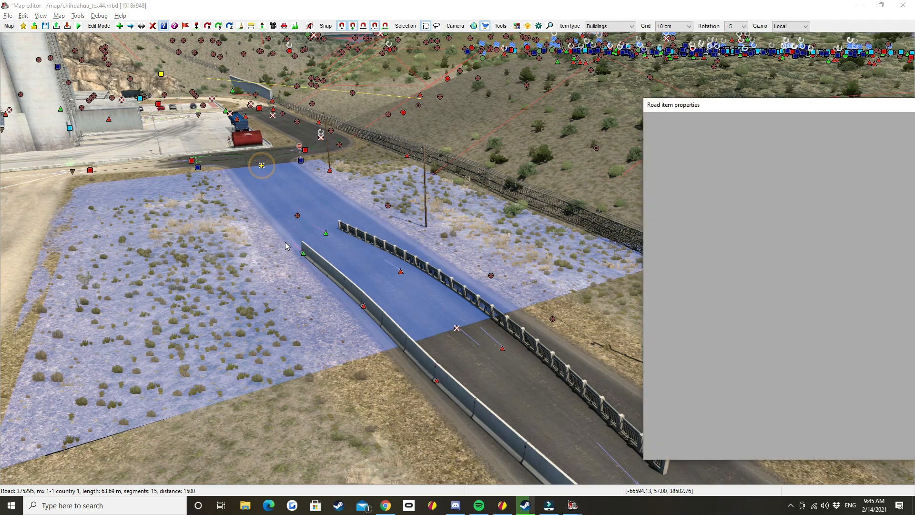
{"action": "left_click_drag", "start_coordinate": [768, 101], "coordinate": [307, 81]}
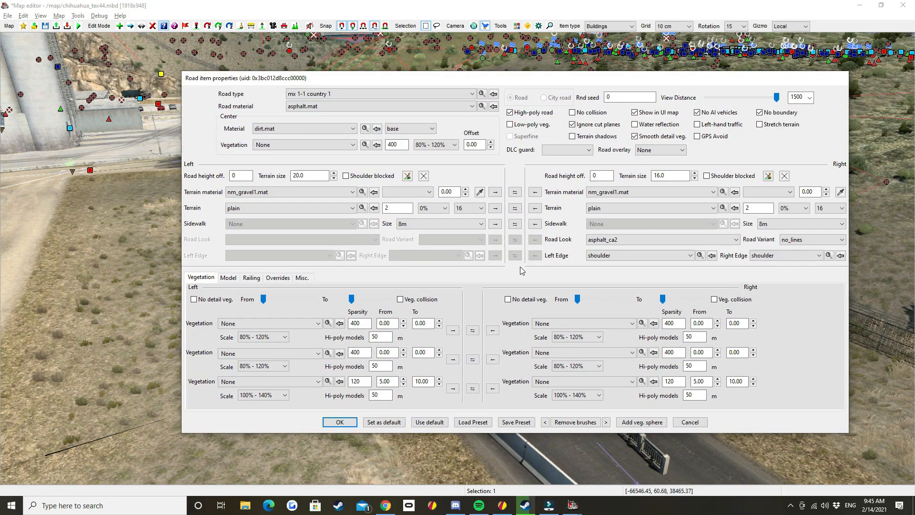
{"action": "left_click", "coordinate": [667, 239]}
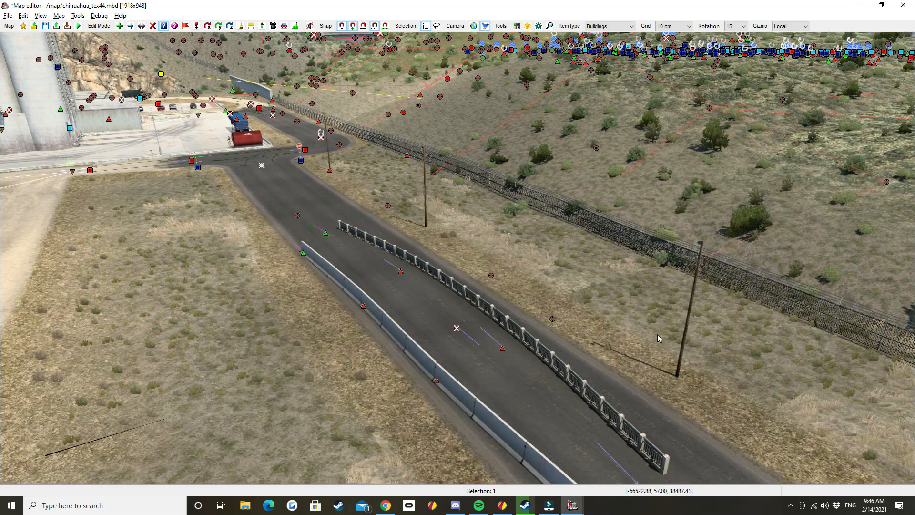
{"action": "left_click", "coordinate": [334, 196]}
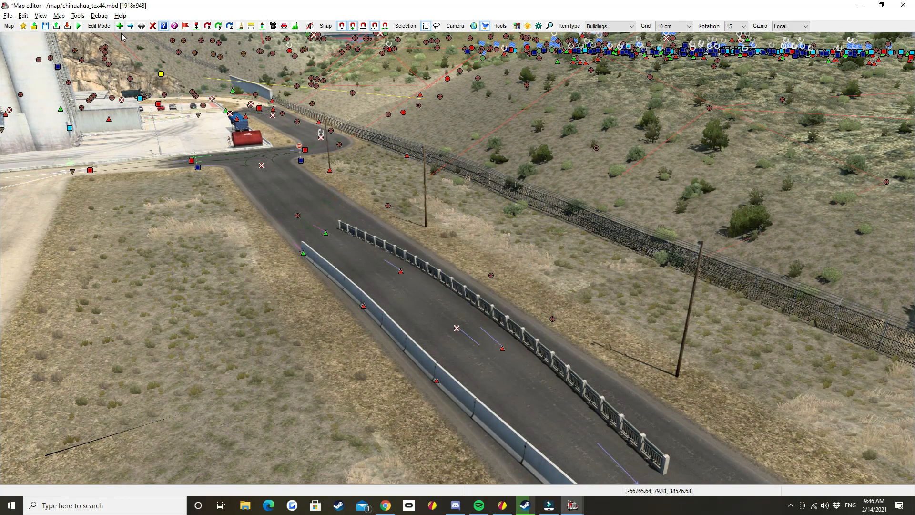
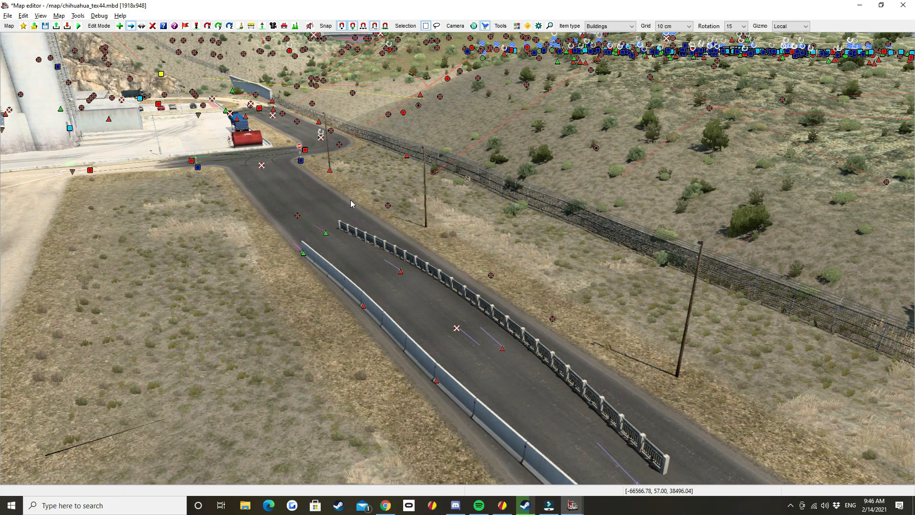
Try moving the junction by the cement plant along single axes and freely, undoing each move.
{"action": "left_click", "coordinate": [262, 169]}
{"action": "middle_click_drag", "start_coordinate": [224, 171], "coordinate": [460, 287]}
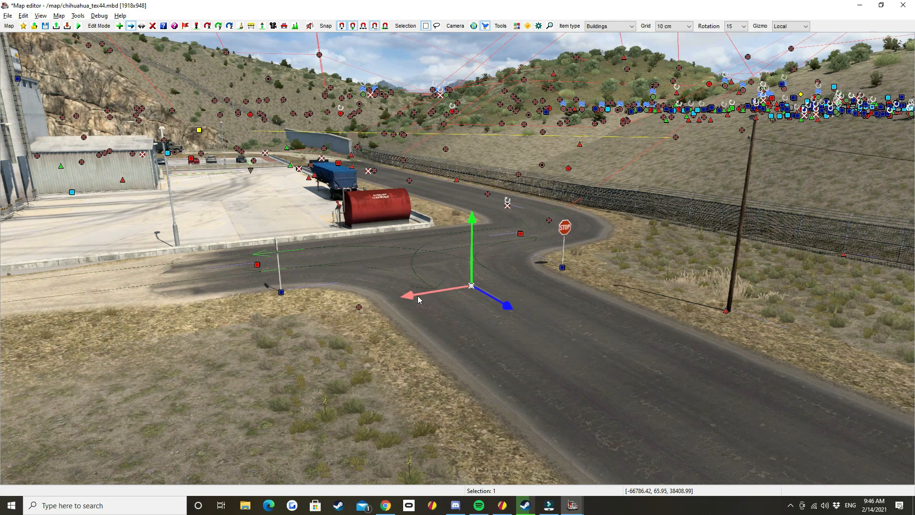
{"action": "left_click_drag", "start_coordinate": [416, 296], "coordinate": [429, 319]}
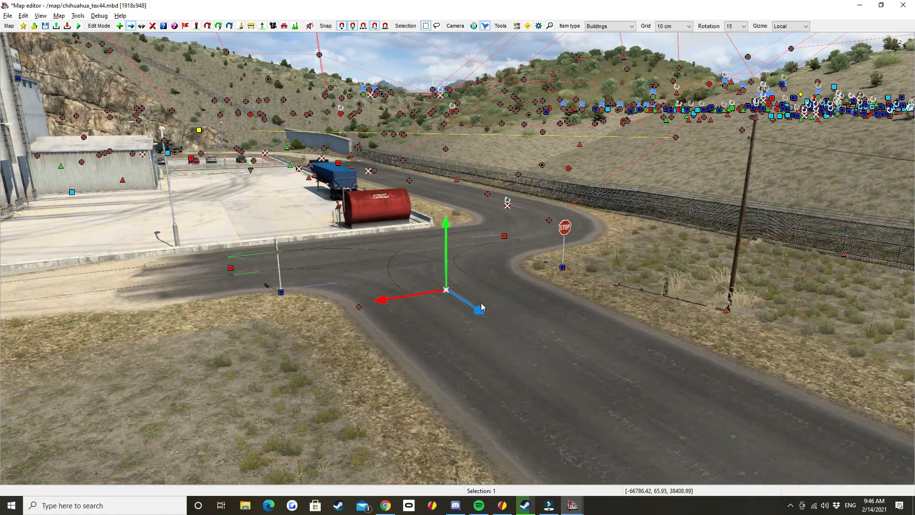
{"action": "left_click_drag", "start_coordinate": [480, 308], "coordinate": [572, 269]}
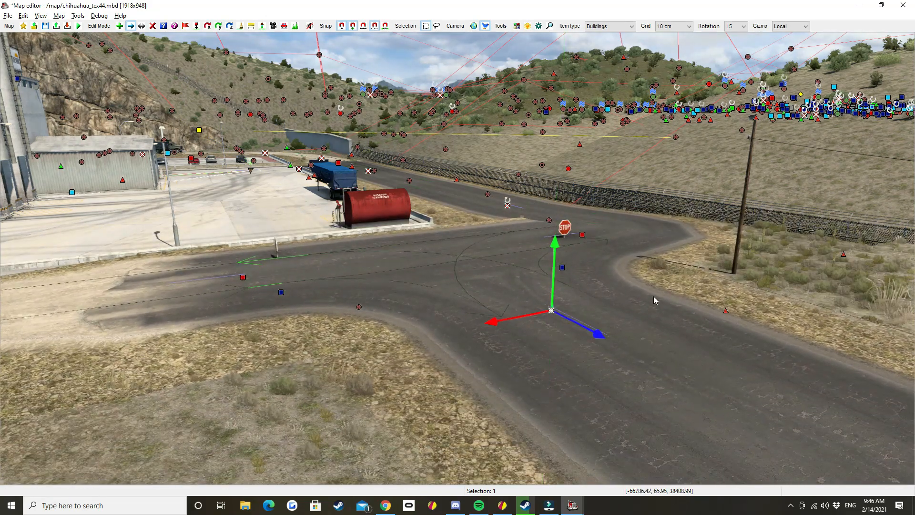
{"action": "key", "text": "ctrl+z"}
{"action": "key", "text": "ctrl+z"}
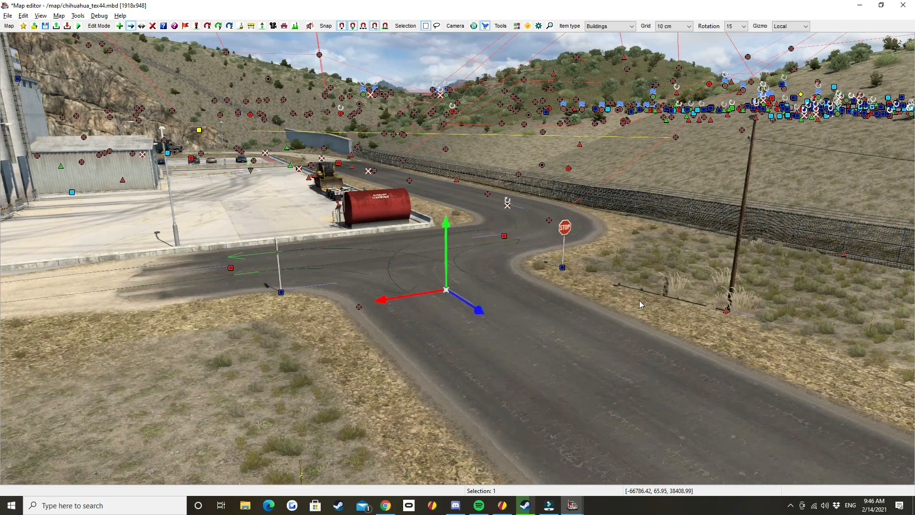
{"action": "key", "text": "ctrl+z"}
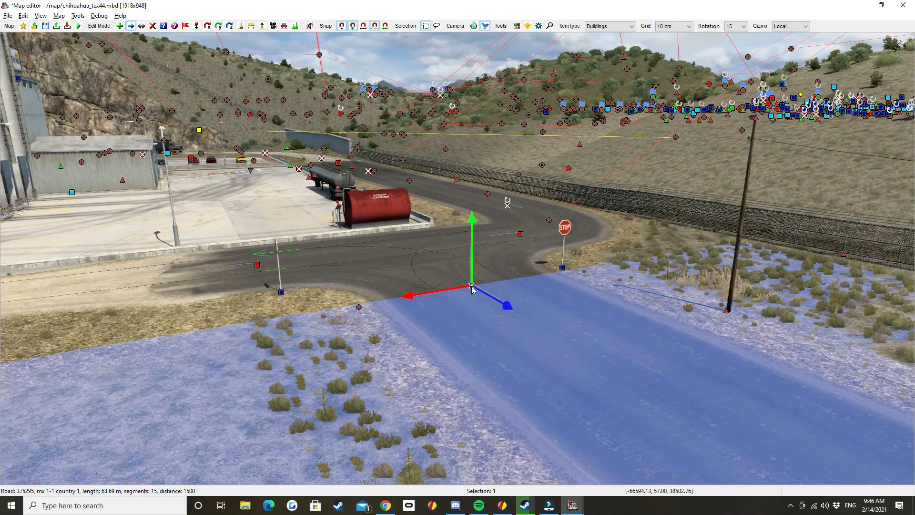
{"action": "mouse_move", "coordinate": [472, 286]}
{"action": "left_mouse_down"}
{"action": "mouse_move", "coordinate": [437, 348]}
{"action": "mouse_move", "coordinate": [515, 384]}
{"action": "mouse_move", "coordinate": [602, 253]}
{"action": "mouse_move", "coordinate": [375, 336]}
{"action": "mouse_move", "coordinate": [615, 293]}
{"action": "mouse_move", "coordinate": [379, 309]}
{"action": "mouse_move", "coordinate": [324, 276]}
{"action": "mouse_move", "coordinate": [564, 291]}
{"action": "mouse_move", "coordinate": [477, 266]}
{"action": "mouse_move", "coordinate": [454, 281]}
{"action": "mouse_move", "coordinate": [468, 288]}
{"action": "left_mouse_up"}
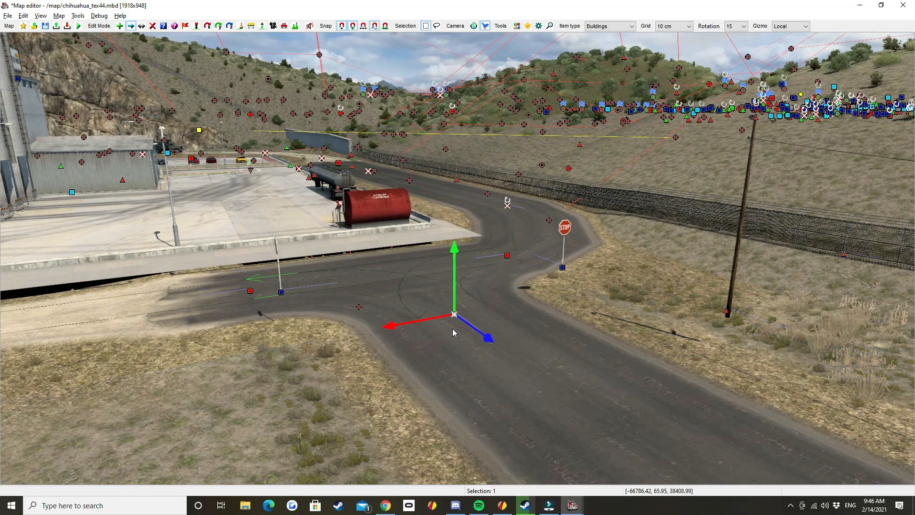
{"action": "key", "text": "ctrl+z"}
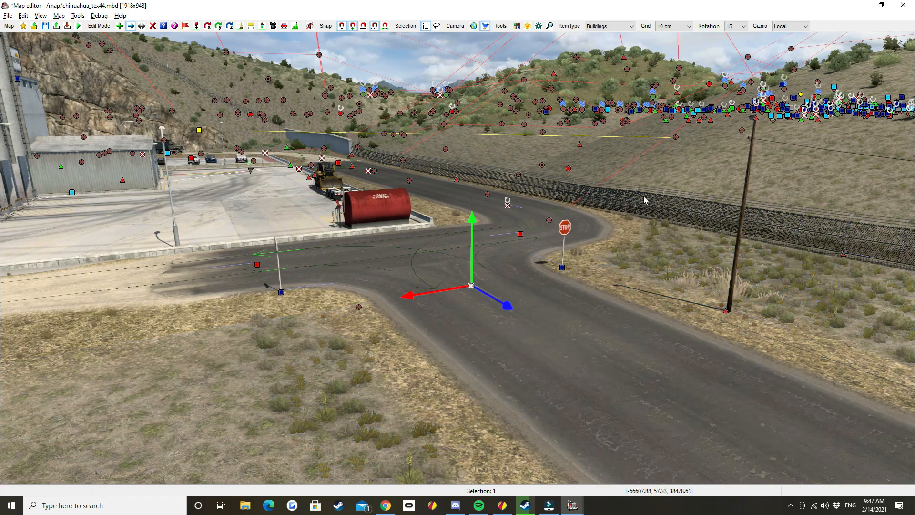
Try the Global gizmo orientation on the selected junction by the cement plant to compare its axis directions.
{"action": "left_click", "coordinate": [799, 29]}
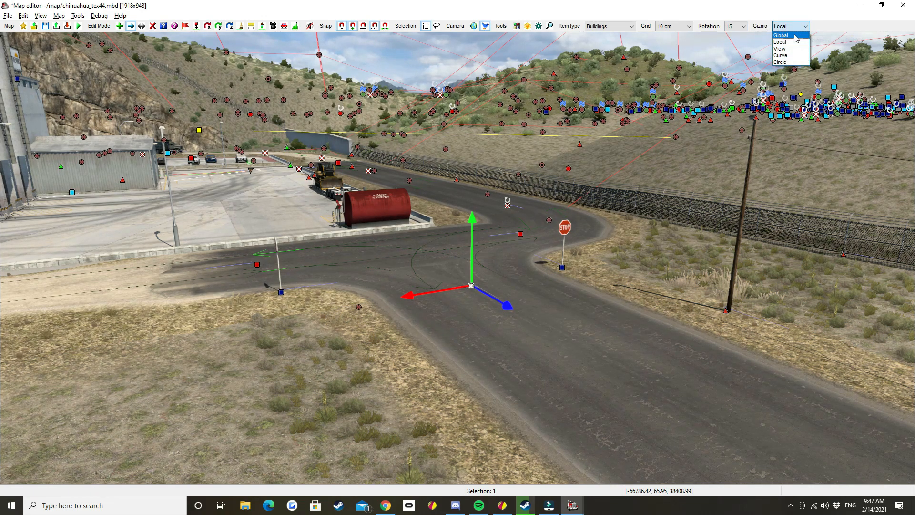
{"action": "left_click", "coordinate": [794, 36]}
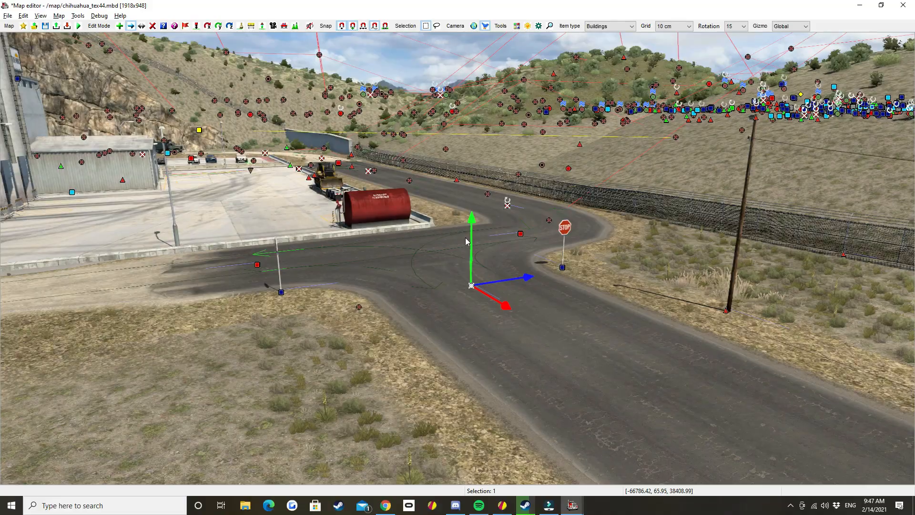
{"action": "middle_click_drag", "start_coordinate": [463, 276], "coordinate": [457, 310]}
{"action": "middle_click_drag", "start_coordinate": [715, 228], "coordinate": [507, 242]}
{"action": "left_click", "coordinate": [546, 255]}
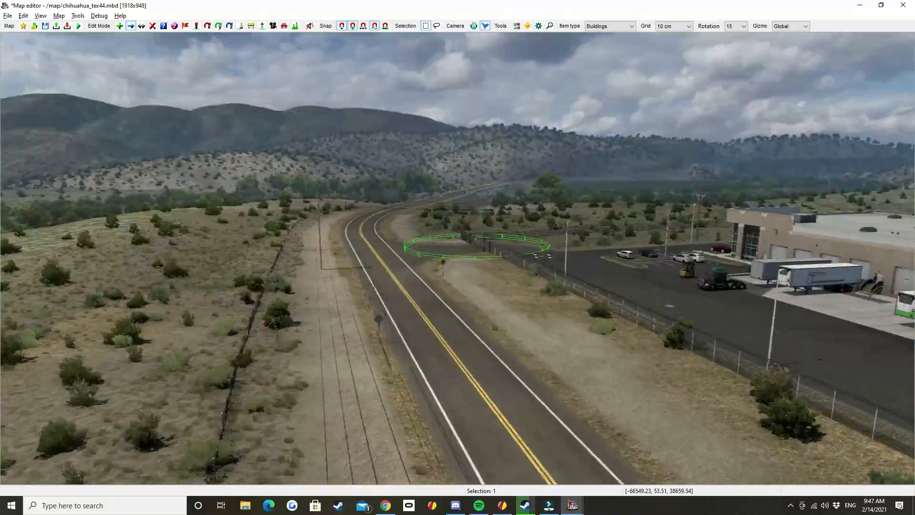
Set the gizmo to Local and select the highway road node just before the warehouse turn-off.
{"action": "mouse_move", "coordinate": [457, 258]}
{"action": "middle_mouse_down"}
{"action": "mouse_move", "coordinate": [439, 290]}
{"action": "mouse_move", "coordinate": [457, 258]}
{"action": "middle_mouse_up"}
{"action": "left_click", "coordinate": [790, 26]}
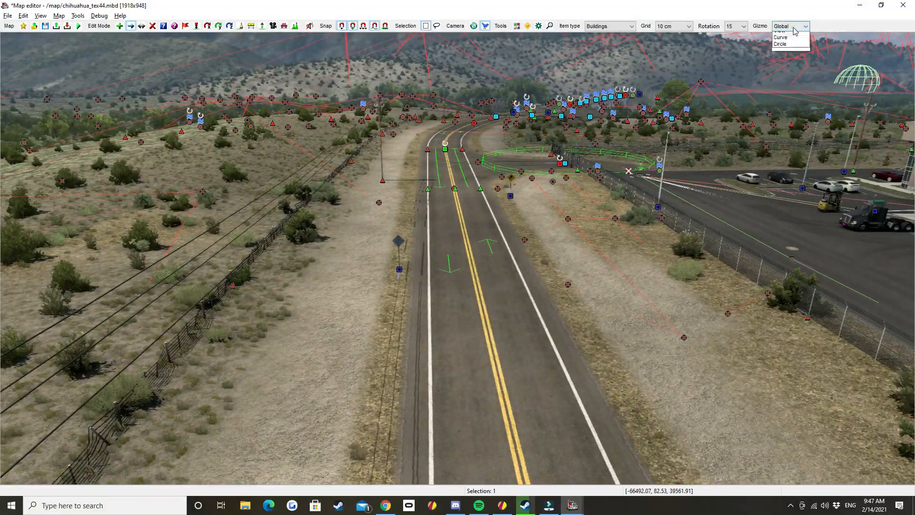
{"action": "left_click", "coordinate": [781, 41]}
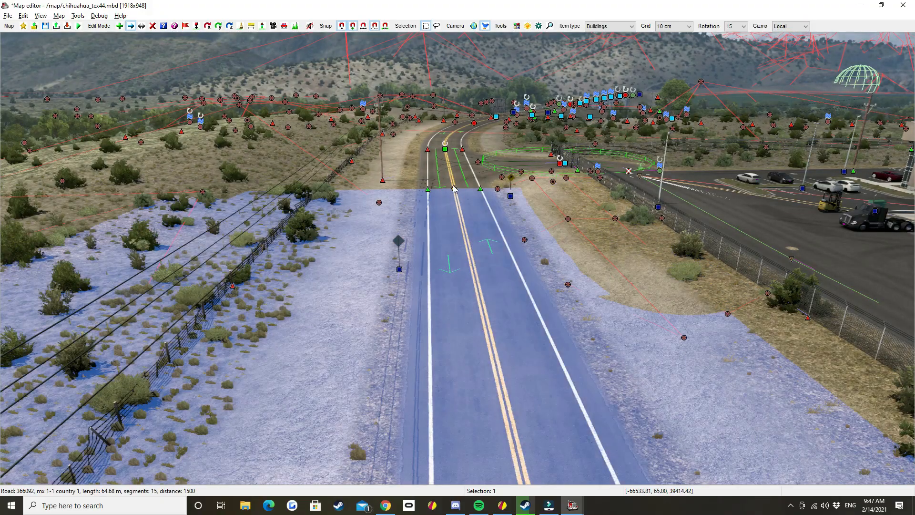
{"action": "left_click", "coordinate": [454, 188]}
{"action": "middle_click_drag", "start_coordinate": [454, 189], "coordinate": [451, 247]}
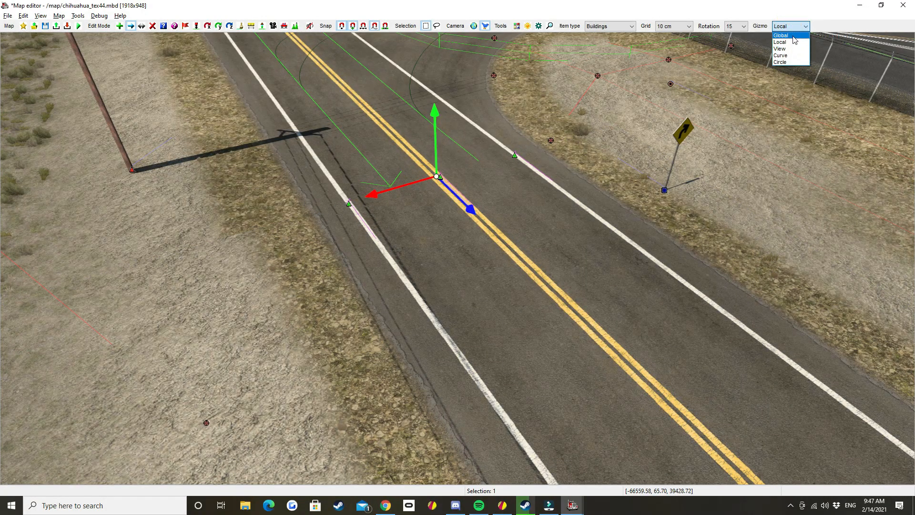
Compare the Global and View gizmo orientations on the highway node, and set the gizmo back to Local.
{"action": "left_click", "coordinate": [792, 36]}
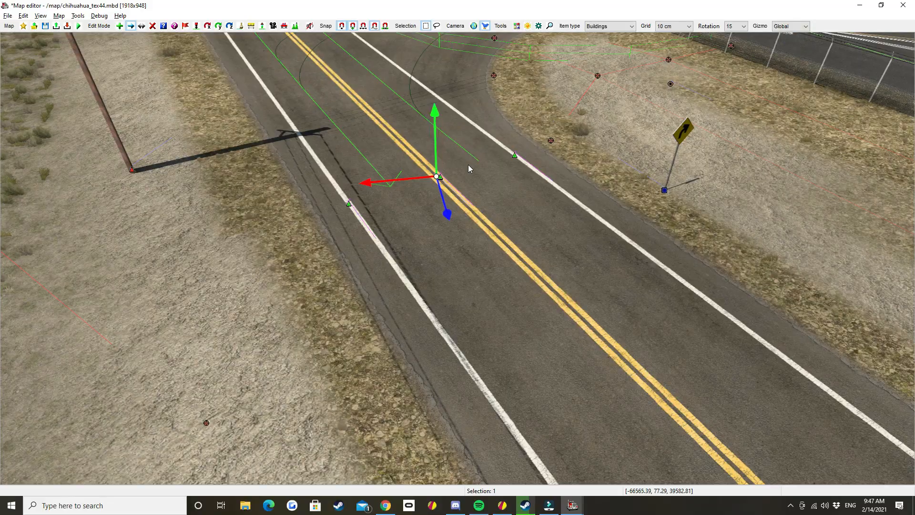
{"action": "right_click_drag", "start_coordinate": [441, 255], "coordinate": [781, 38]}
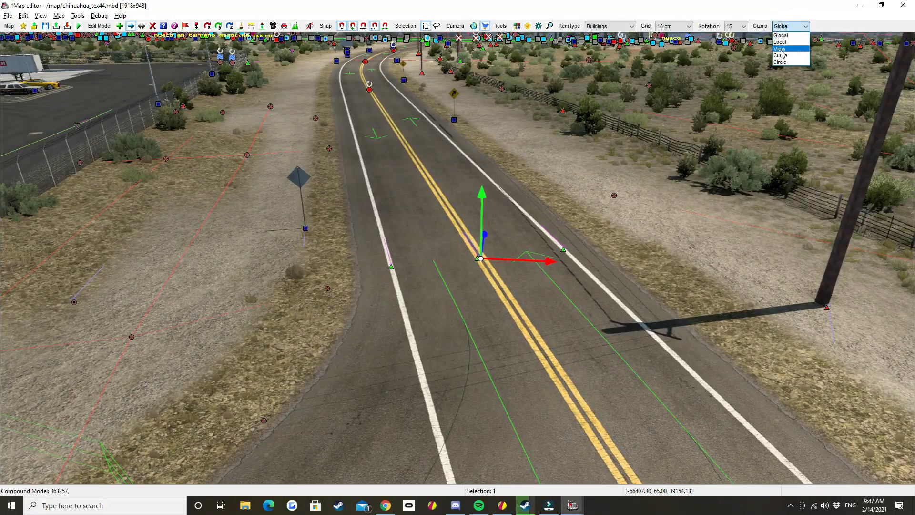
{"action": "left_click", "coordinate": [782, 49]}
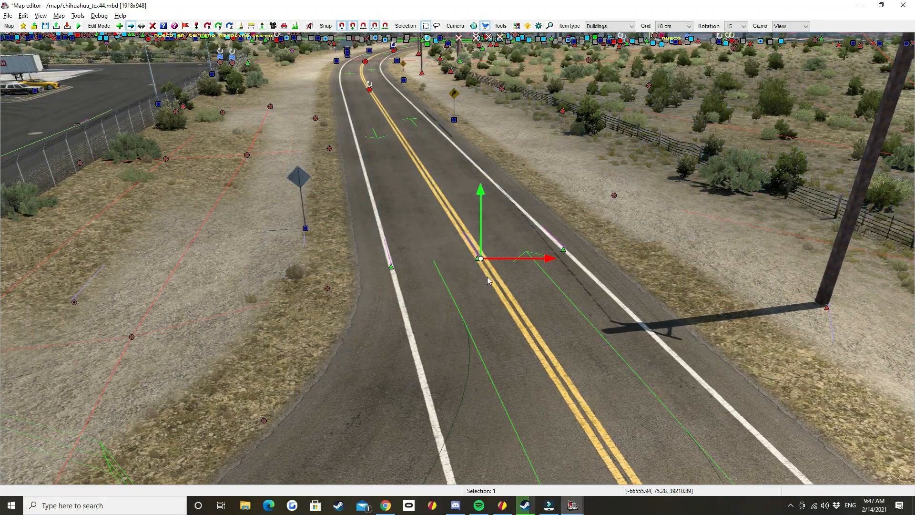
{"action": "right_click_drag", "start_coordinate": [487, 277], "coordinate": [786, 258]}
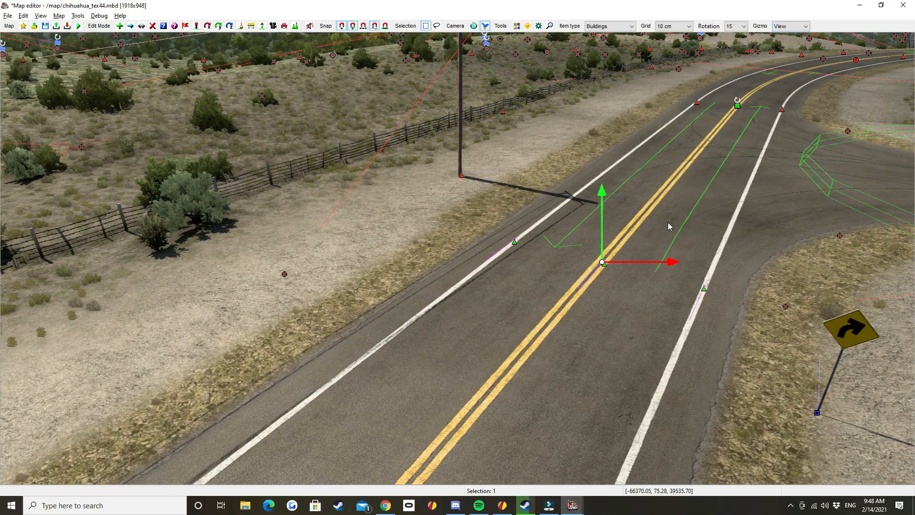
{"action": "right_click_drag", "start_coordinate": [668, 222], "coordinate": [353, 239]}
{"action": "left_click", "coordinate": [797, 28]}
{"action": "left_click", "coordinate": [782, 43]}
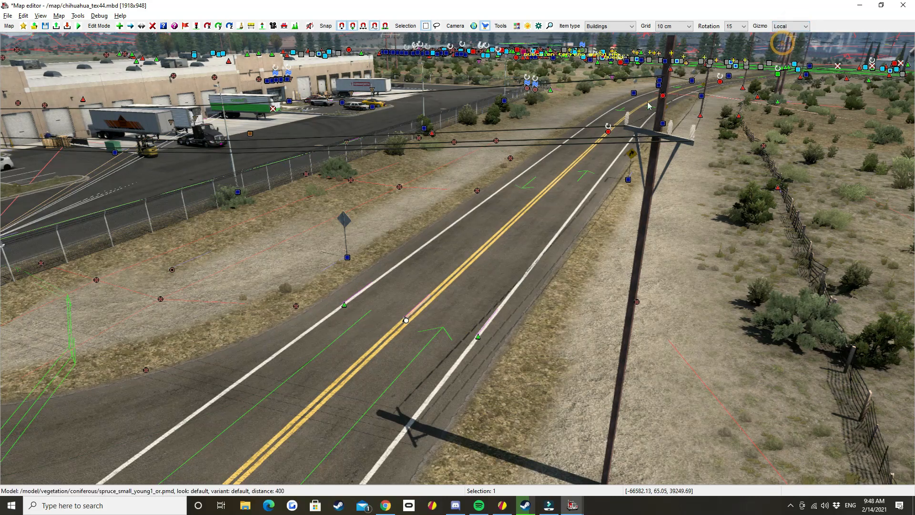
In the top-down view, try moving the highway node beside the warehouse sideways and along the road, and undo both moves.
{"action": "right_click_drag", "start_coordinate": [546, 271], "coordinate": [577, 261]}
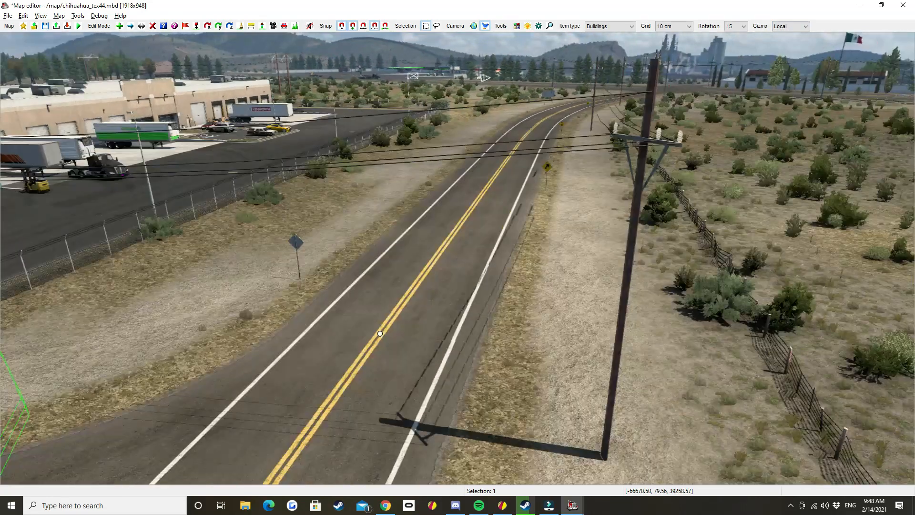
{"action": "right_click_drag", "start_coordinate": [419, 286], "coordinate": [419, 286]}
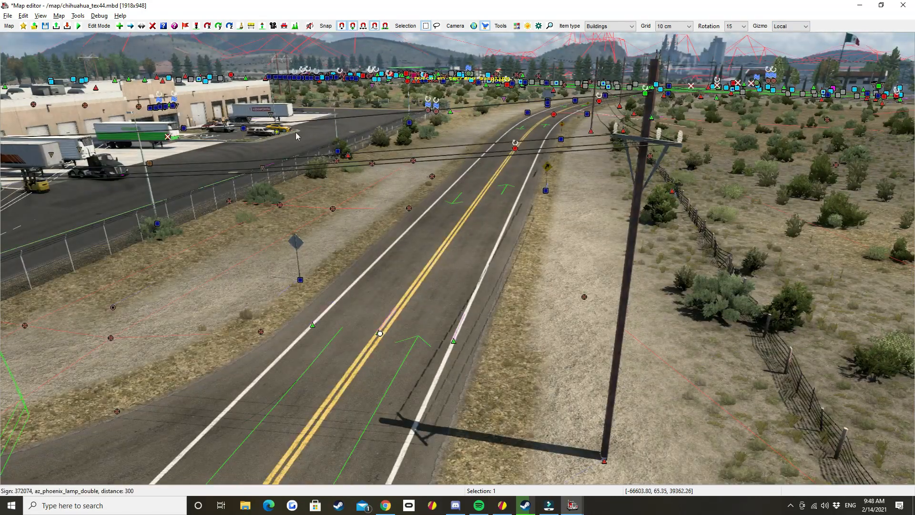
{"action": "key", "text": "f"}
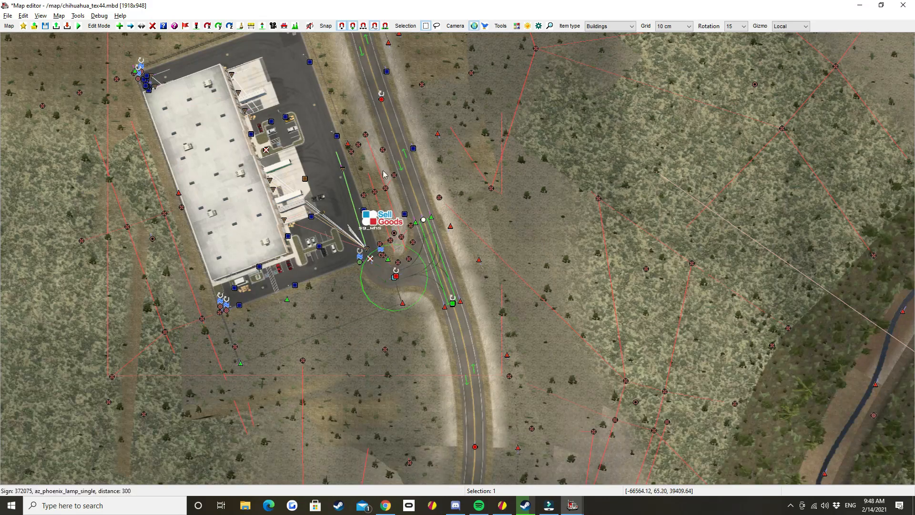
{"action": "right_click_drag", "start_coordinate": [460, 196], "coordinate": [510, 311]}
{"action": "scroll", "coordinate": [384, 203], "scroll_direction": "up", "scroll_amount": 4}
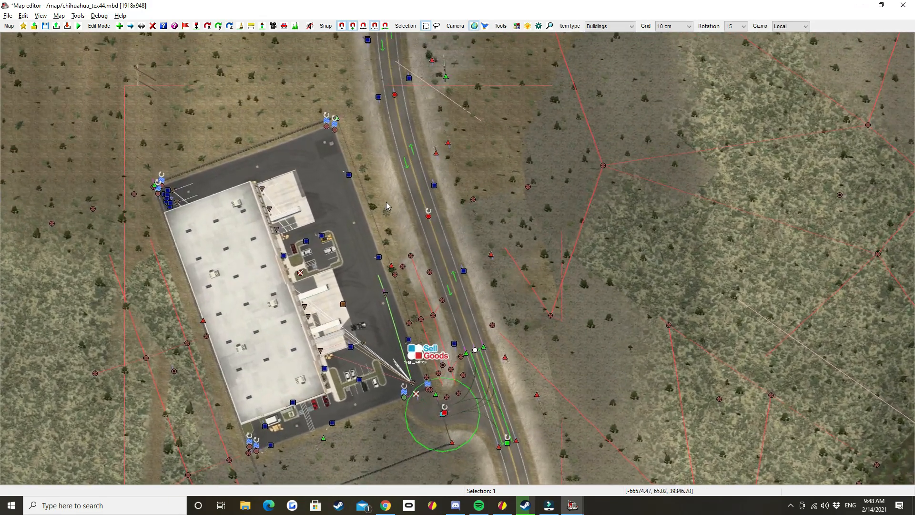
{"action": "key", "text": "m"}
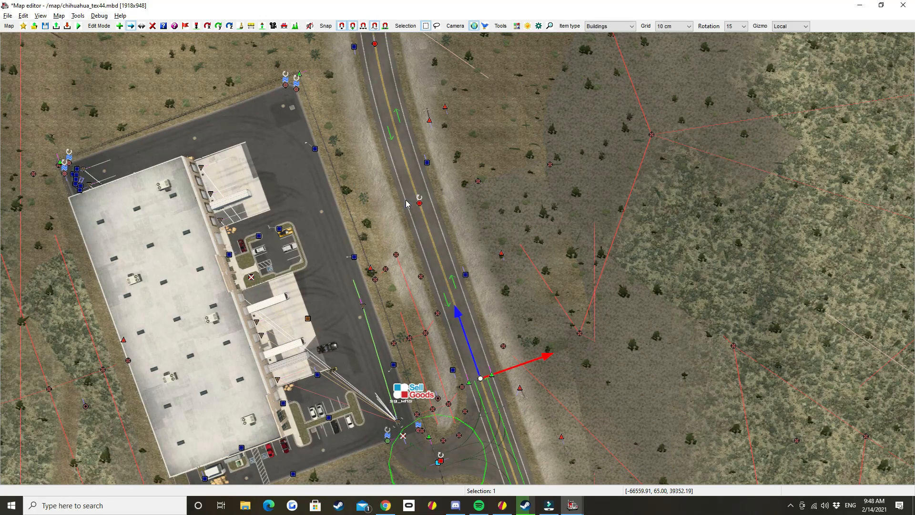
{"action": "left_click", "coordinate": [419, 203]}
{"action": "left_click_drag", "start_coordinate": [460, 198], "coordinate": [512, 209]}
{"action": "left_click_drag", "start_coordinate": [457, 135], "coordinate": [445, 100]}
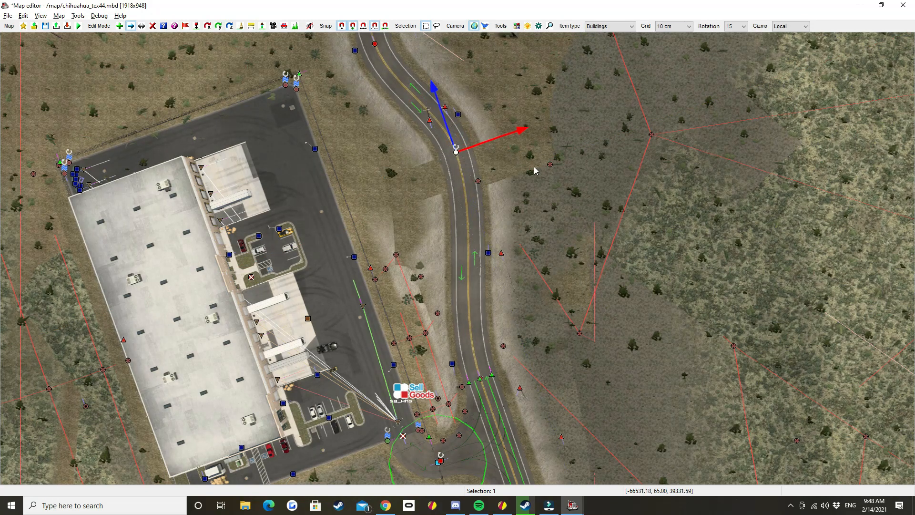
{"action": "key", "text": "ctrl+z"}
{"action": "key", "text": "ctrl+z"}
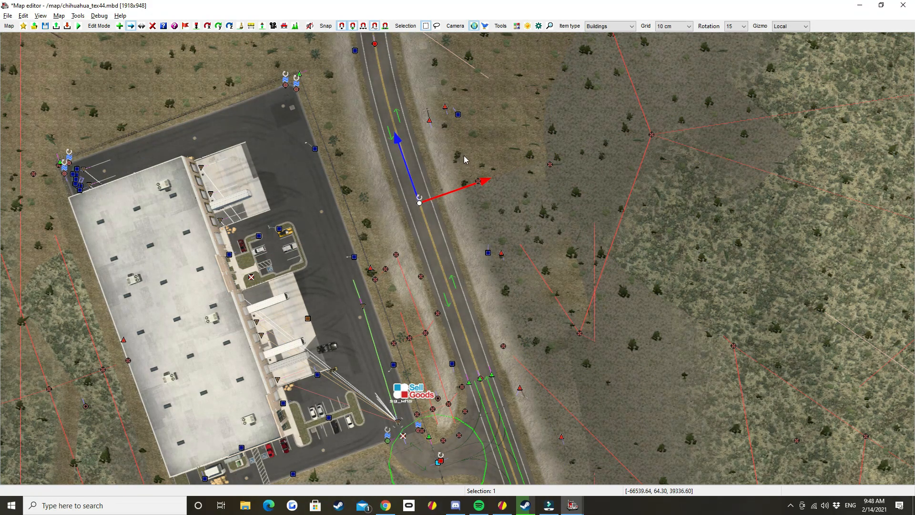
Return to the perspective camera and switch the edit mode to scaling.
{"action": "key", "text": "p"}
{"action": "mouse_move", "coordinate": [454, 163]}
{"action": "right_mouse_down"}
{"action": "mouse_move", "coordinate": [343, 162]}
{"action": "mouse_move", "coordinate": [467, 191]}
{"action": "mouse_move", "coordinate": [443, 164]}
{"action": "right_mouse_up"}
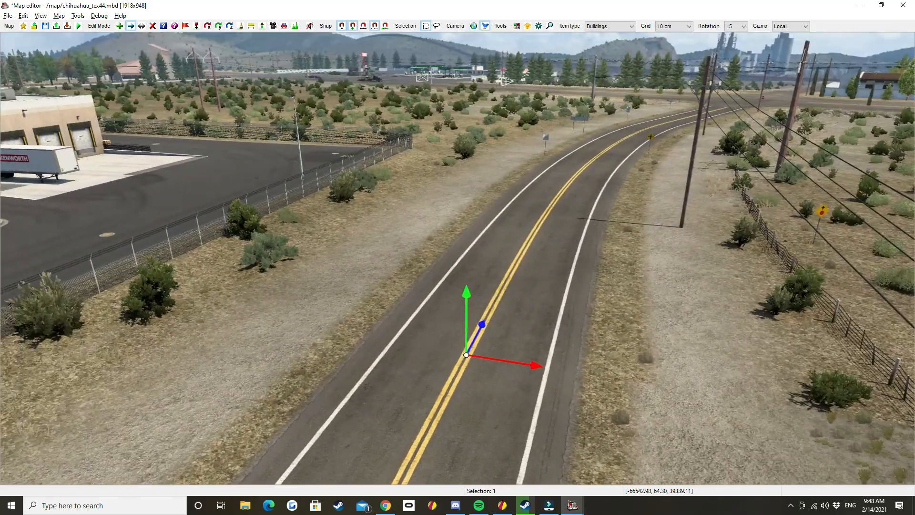
{"action": "left_click", "coordinate": [141, 27]}
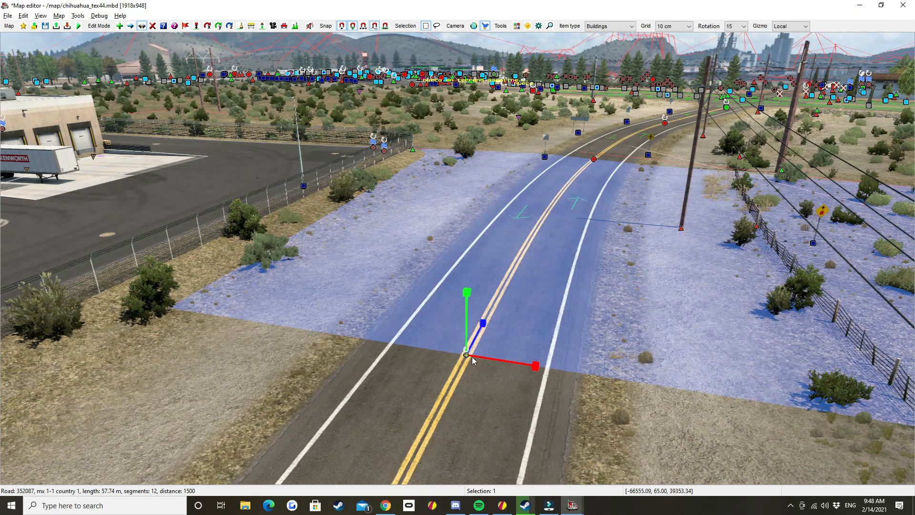
Select the co_apartment7 building, try scaling it from the gizmo's centre handle, and undo the change.
{"action": "right_click_drag", "start_coordinate": [495, 341], "coordinate": [305, 305]}
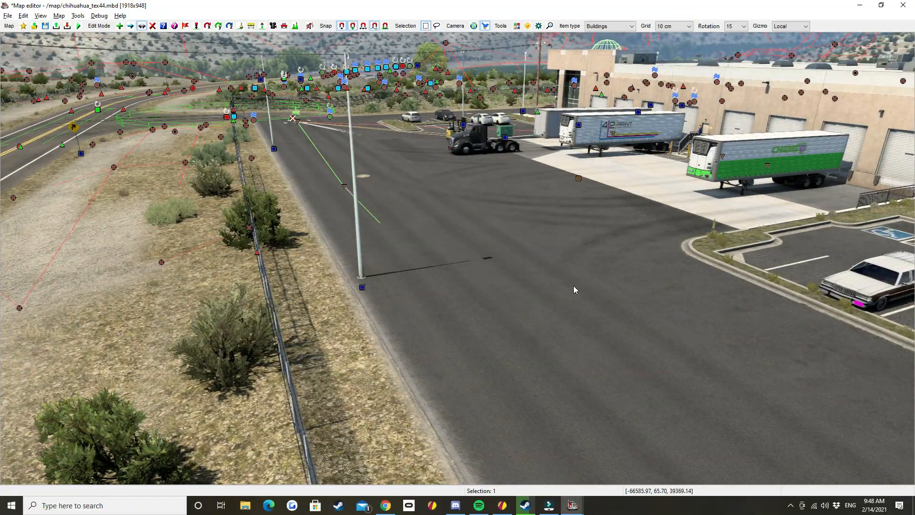
{"action": "right_click_drag", "start_coordinate": [550, 293], "coordinate": [286, 224]}
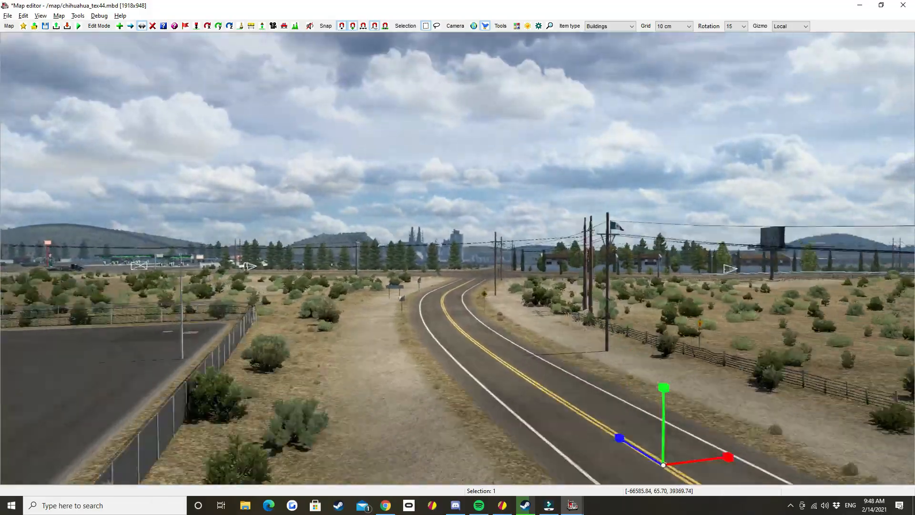
{"action": "right_click_drag", "start_coordinate": [286, 224], "coordinate": [535, 247]}
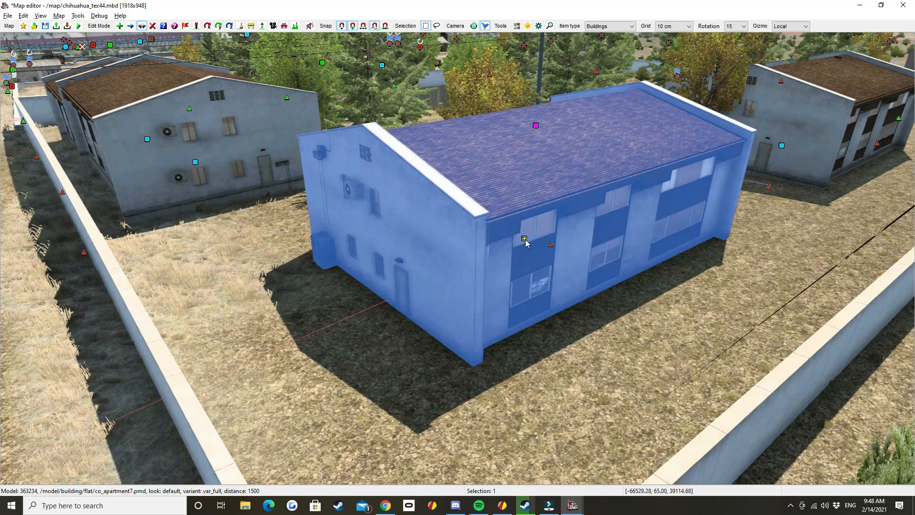
{"action": "left_click", "coordinate": [525, 242]}
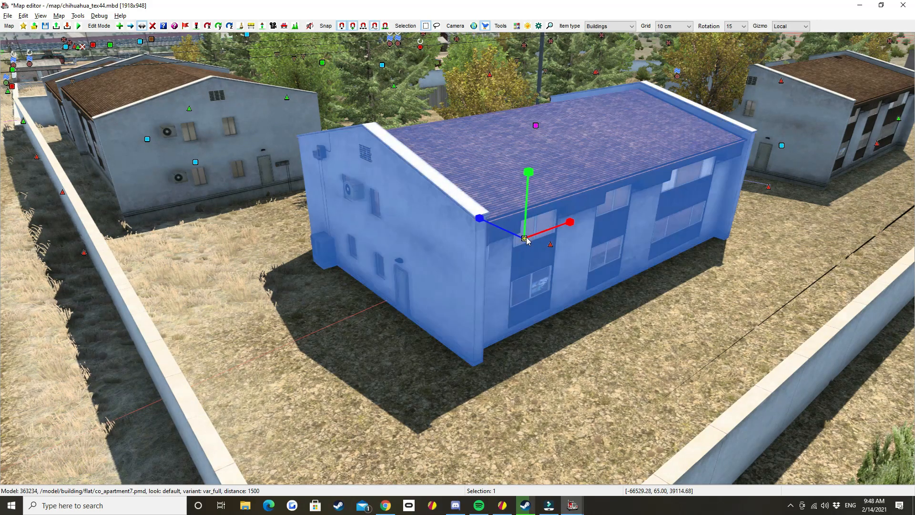
{"action": "left_click_drag", "start_coordinate": [524, 240], "coordinate": [243, 277]}
{"action": "key", "text": "ctrl+z"}
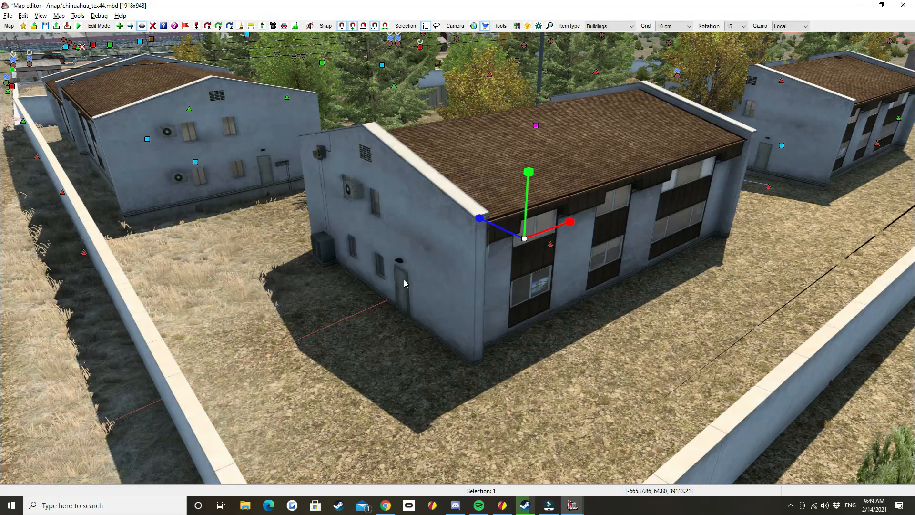
Try scaling the apartment building along its blue and red axes separately, undo each change and clear the selection.
{"action": "left_click_drag", "start_coordinate": [480, 218], "coordinate": [443, 202]}
{"action": "key", "text": "ctrl+z"}
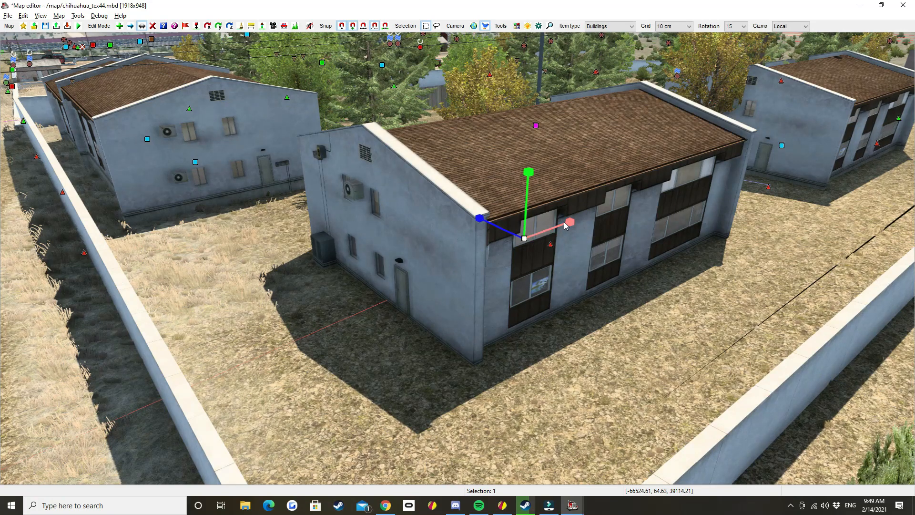
{"action": "left_click_drag", "start_coordinate": [564, 221], "coordinate": [131, 418]}
{"action": "key", "text": "ctrl+z"}
{"action": "left_click", "coordinate": [435, 379]}
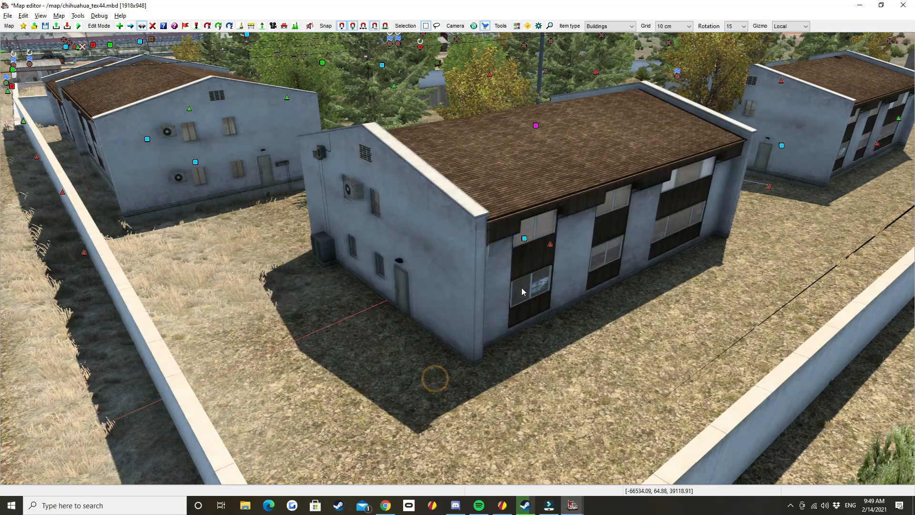
Select the apartment building again, try scaling its height along the green axis, undo it and clear the selection.
{"action": "left_click", "coordinate": [521, 240]}
{"action": "left_click_drag", "start_coordinate": [525, 166], "coordinate": [512, 248]}
{"action": "key", "text": "ctrl+z"}
{"action": "left_click", "coordinate": [542, 329]}
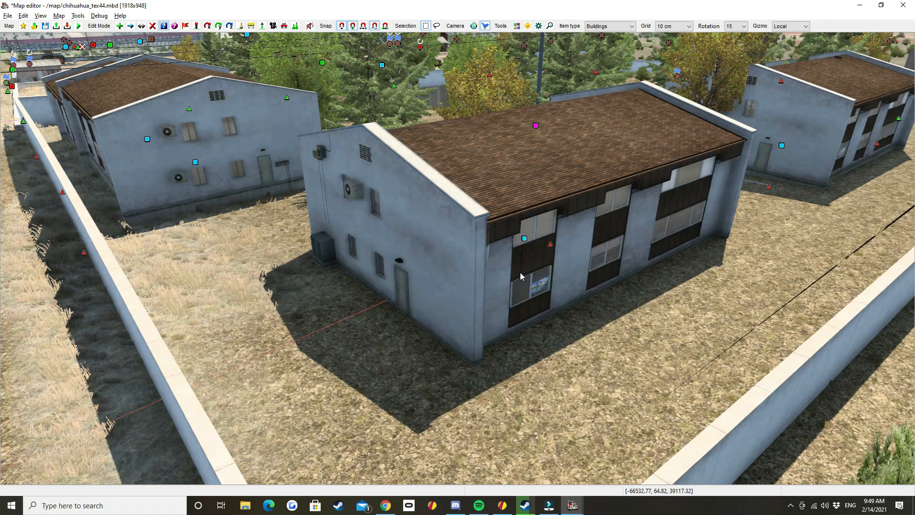
Open the co_apartment7 building's model properties and try mirroring it with a first scale value of -1.97.
{"action": "double_click", "coordinate": [524, 238]}
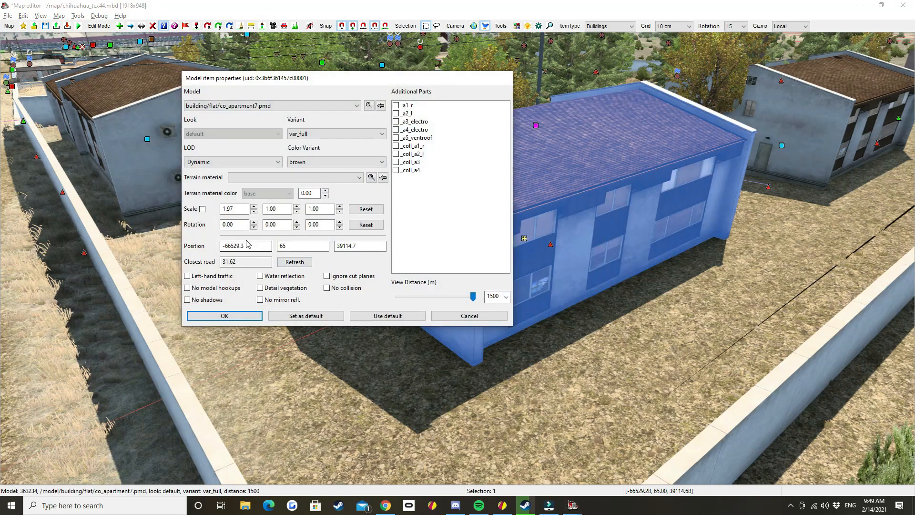
{"action": "left_click", "coordinate": [232, 210]}
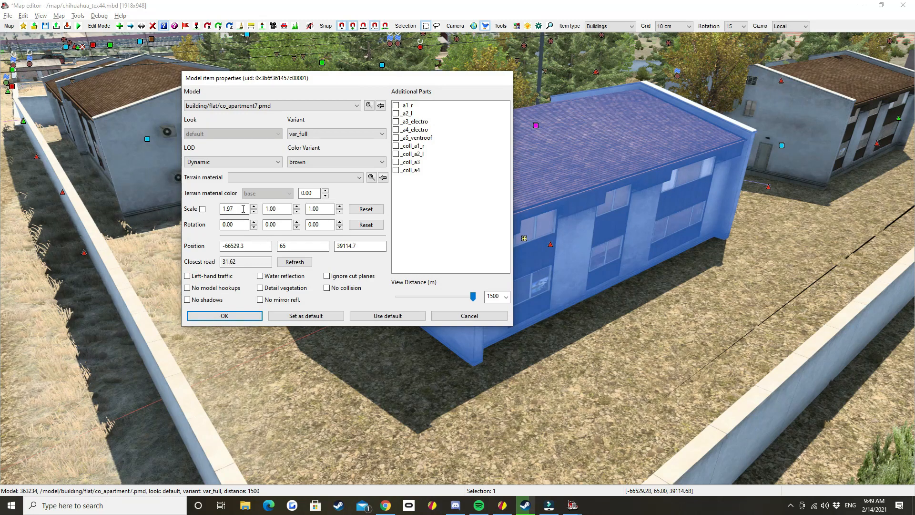
{"action": "double_click", "coordinate": [241, 210]}
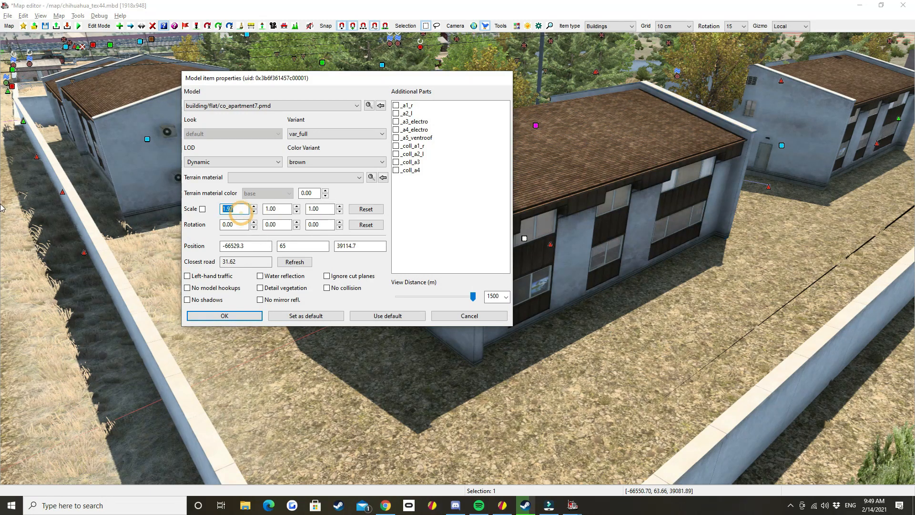
{"action": "type", "text": "-"}
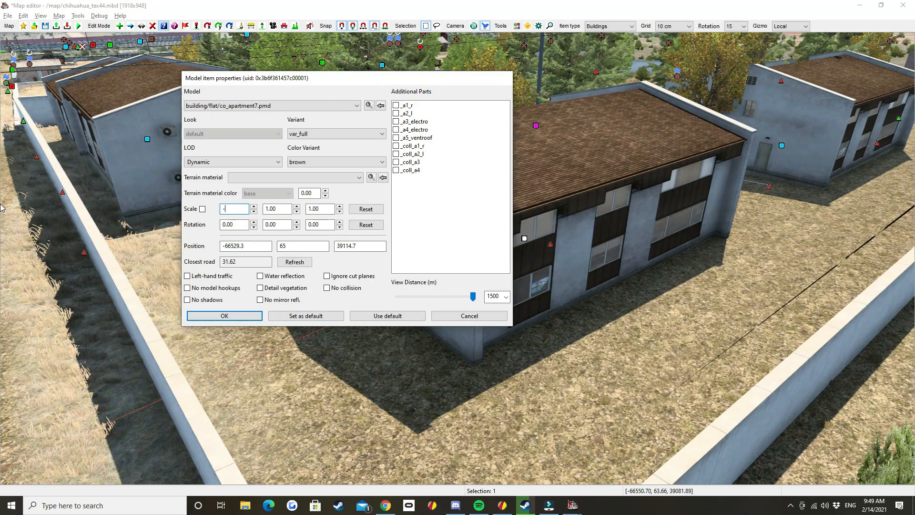
{"action": "type", "text": "1"}
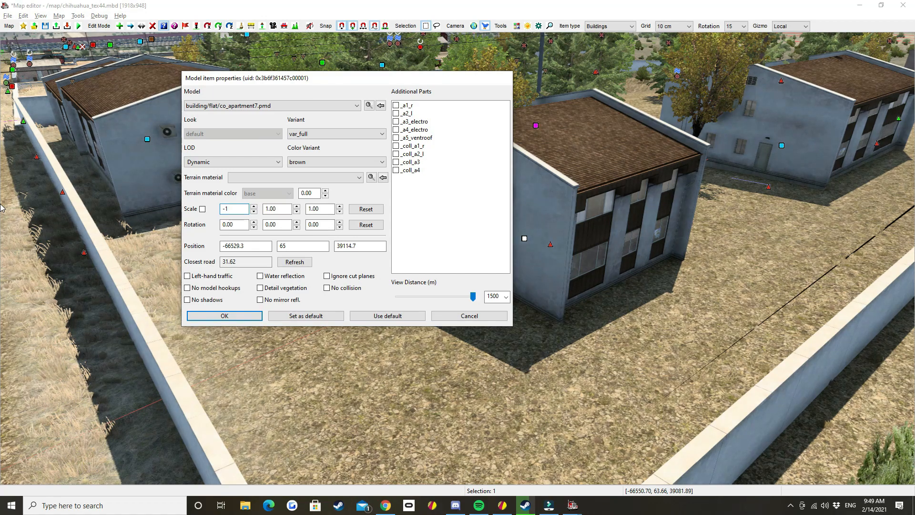
{"action": "type", "text": ".97"}
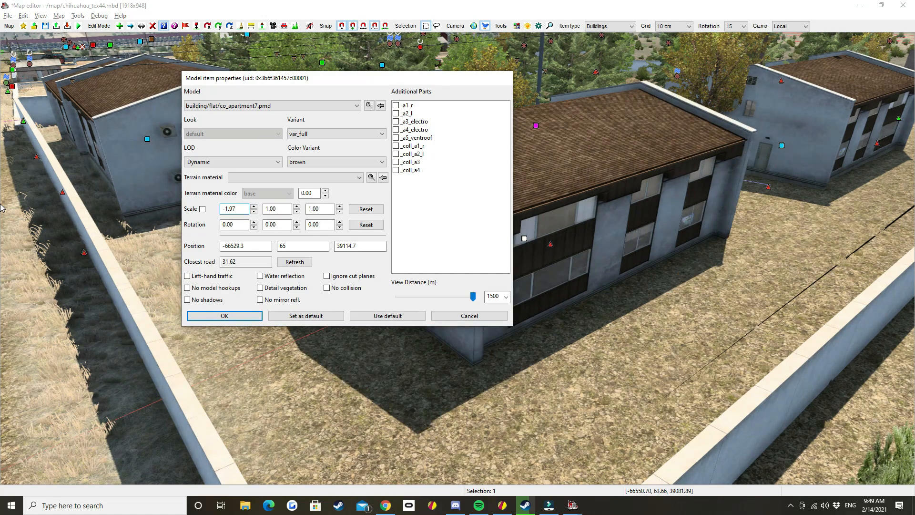
Try mirroring the apartment building with a third scale value of -1 as well, and discard the property changes.
{"action": "key", "text": "Tab"}
{"action": "key", "text": "Tab"}
{"action": "key", "text": "shift+Tab"}
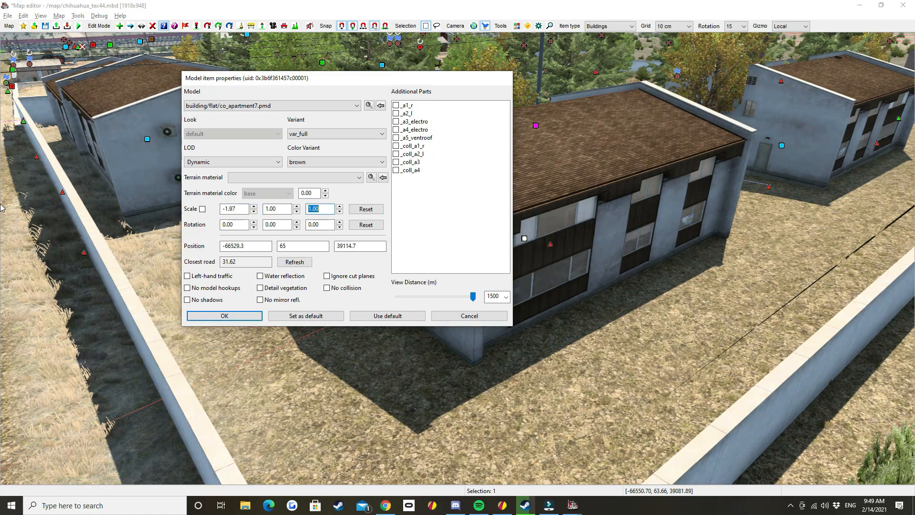
{"action": "type", "text": "-1"}
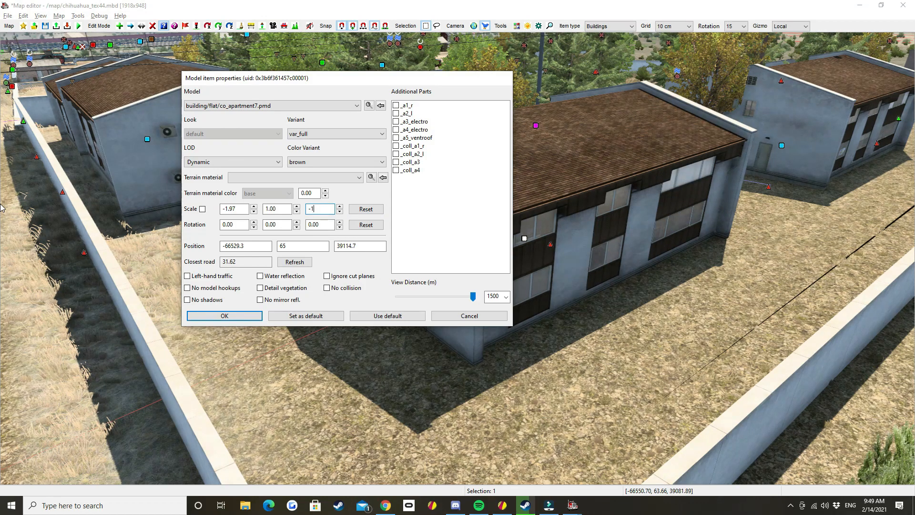
{"action": "left_click", "coordinate": [469, 315]}
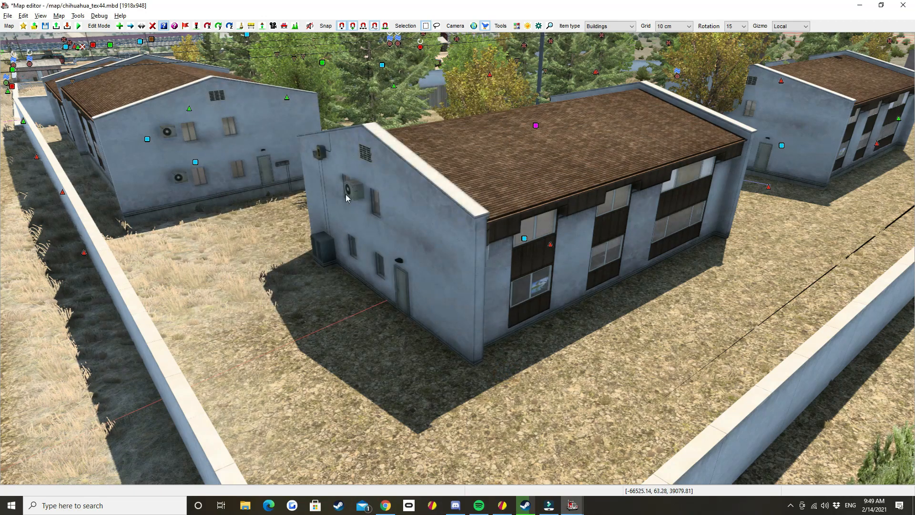
In delete mode, try deleting the side road segment beside the junction and the nearest apartment building, and undo both deletions.
{"action": "right_click_drag", "start_coordinate": [417, 266], "coordinate": [457, 259]}
{"action": "scroll", "coordinate": [457, 259], "scroll_direction": "down", "scroll_amount": 4}
{"action": "scroll", "coordinate": [457, 259], "scroll_direction": "up", "scroll_amount": 1}
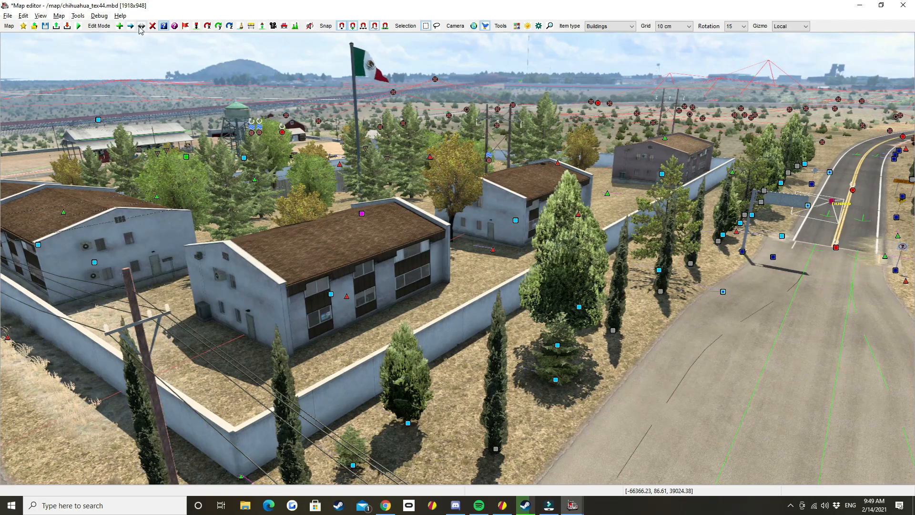
{"action": "left_click", "coordinate": [153, 25]}
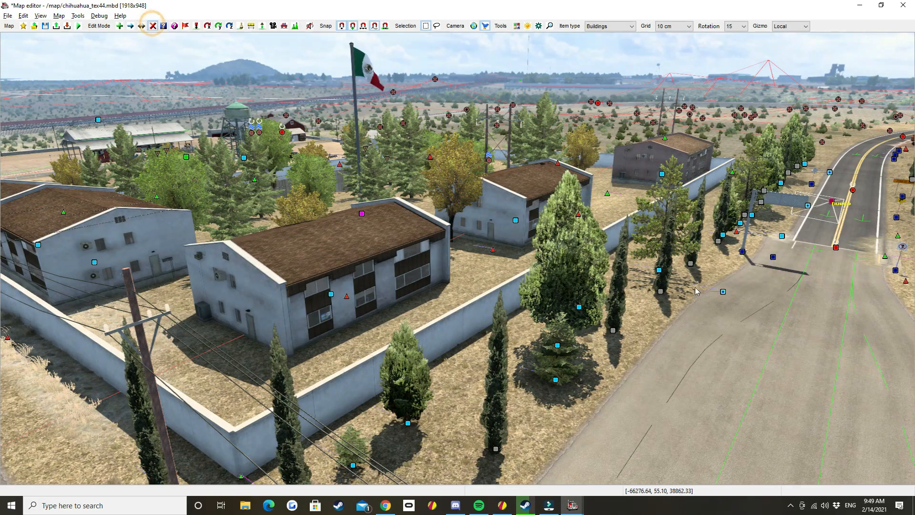
{"action": "right_click_drag", "start_coordinate": [200, 143], "coordinate": [176, 96]}
{"action": "right_click_drag", "start_coordinate": [457, 259], "coordinate": [286, 281]}
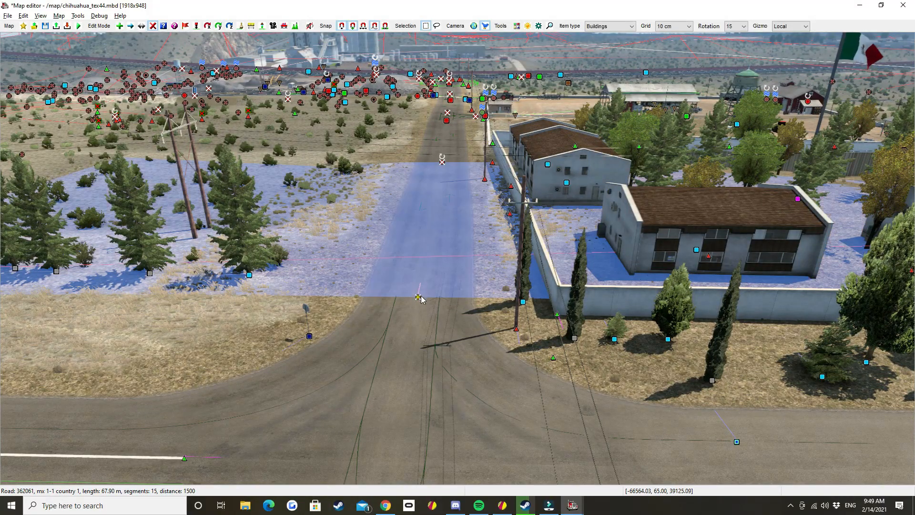
{"action": "key", "text": "Delete"}
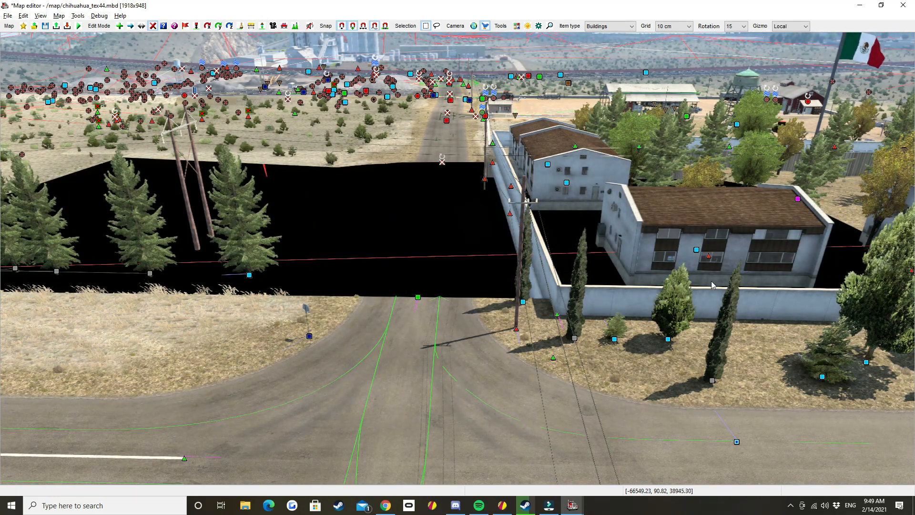
{"action": "key", "text": "Delete"}
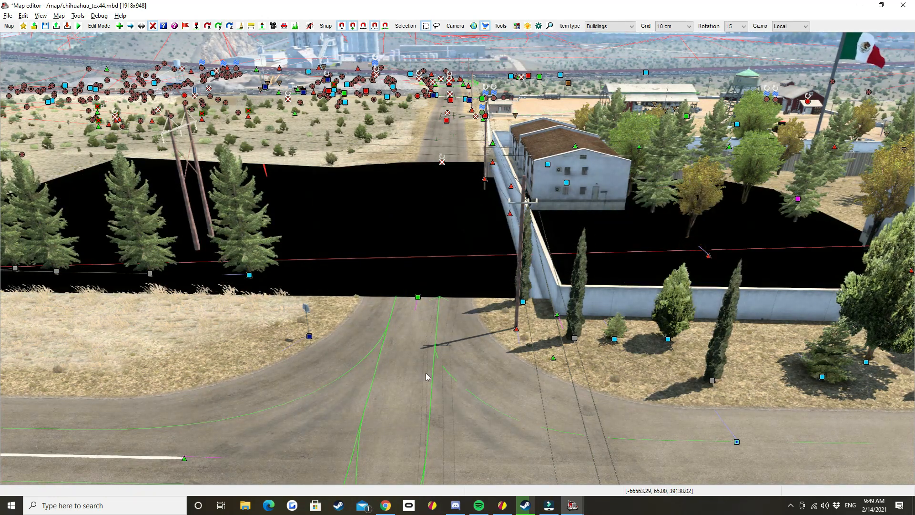
{"action": "key", "text": "ctrl+z"}
{"action": "key", "text": "ctrl+z"}
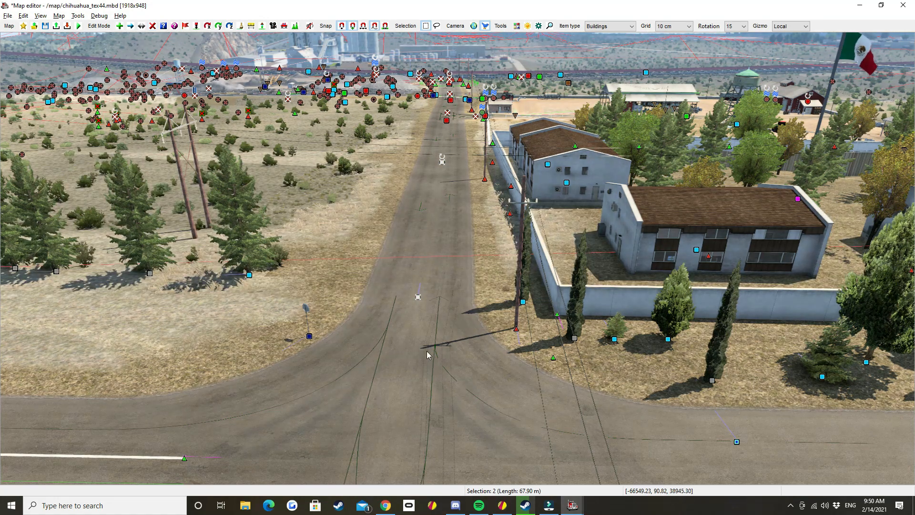
Box-select the items around the side road and apartments, try deleting the farther road segment, and undo the deletion.
{"action": "left_click", "coordinate": [464, 346]}
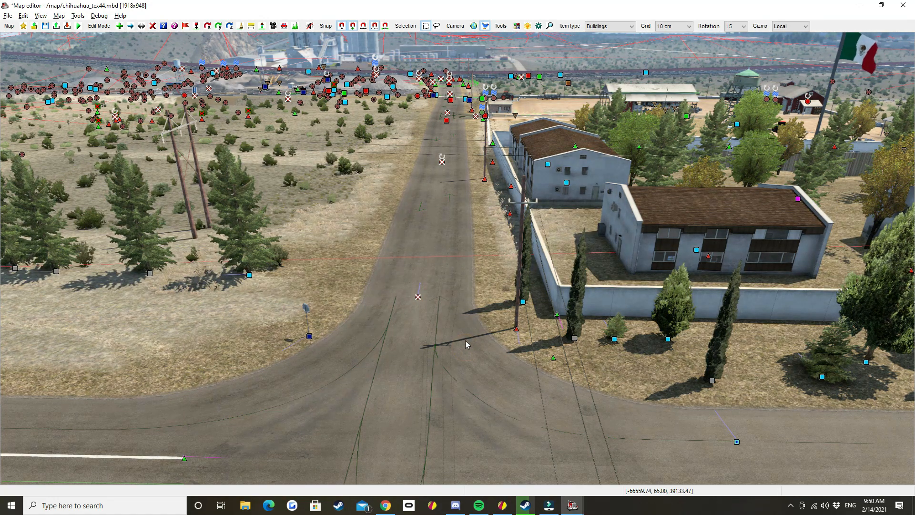
{"action": "left_click_drag", "start_coordinate": [363, 330], "coordinate": [791, 129]}
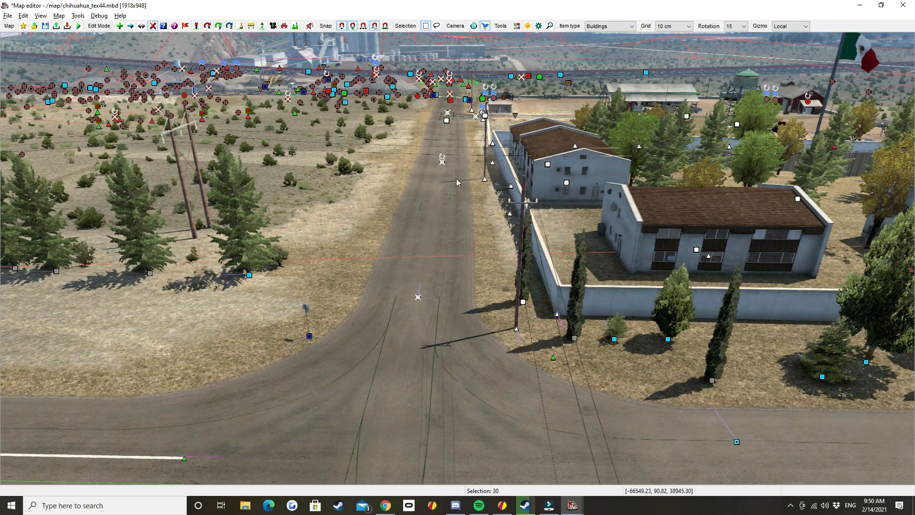
{"action": "left_click", "coordinate": [442, 154]}
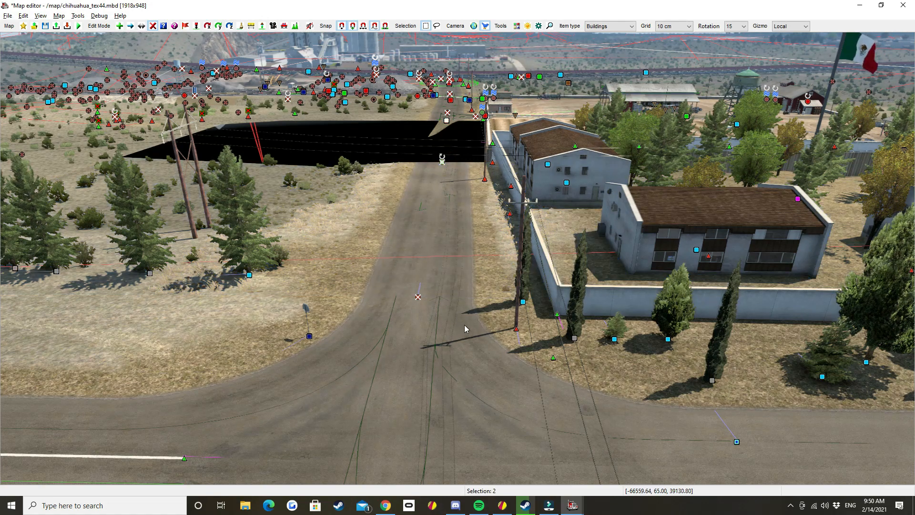
{"action": "key", "text": "ctrl+z"}
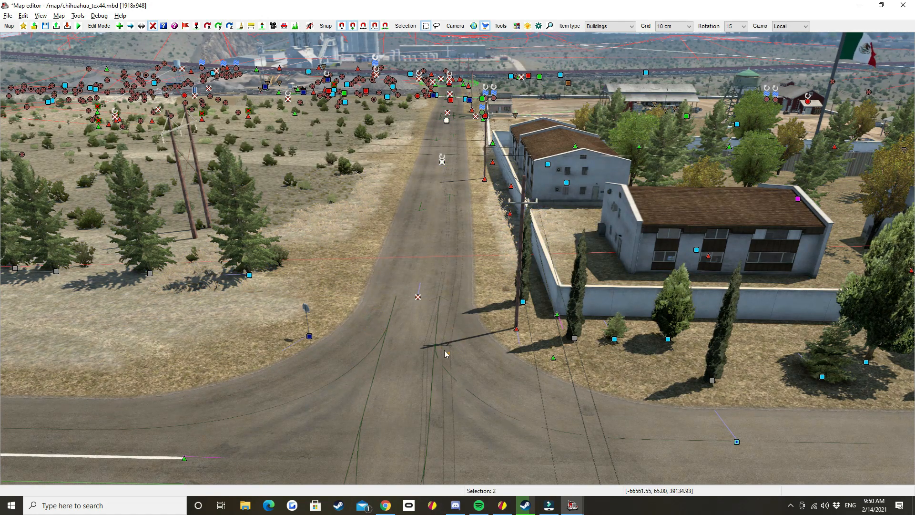
In move mode, box-select the side road and apartment compound, try moving them along the red axis, undo it and clear the selection.
{"action": "key", "text": "m"}
{"action": "left_click_drag", "start_coordinate": [373, 317], "coordinate": [839, 98]}
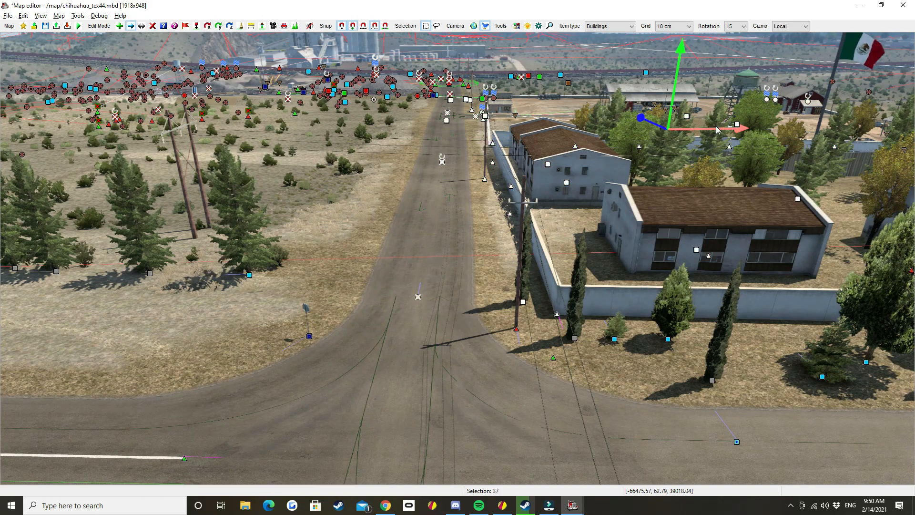
{"action": "left_click_drag", "start_coordinate": [717, 130], "coordinate": [475, 170]}
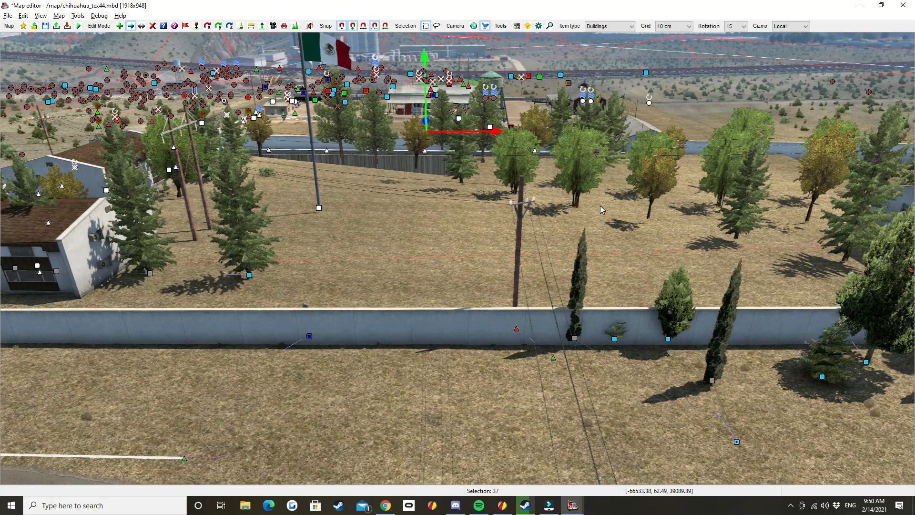
{"action": "key", "text": "ctrl+z"}
{"action": "left_click", "coordinate": [445, 311]}
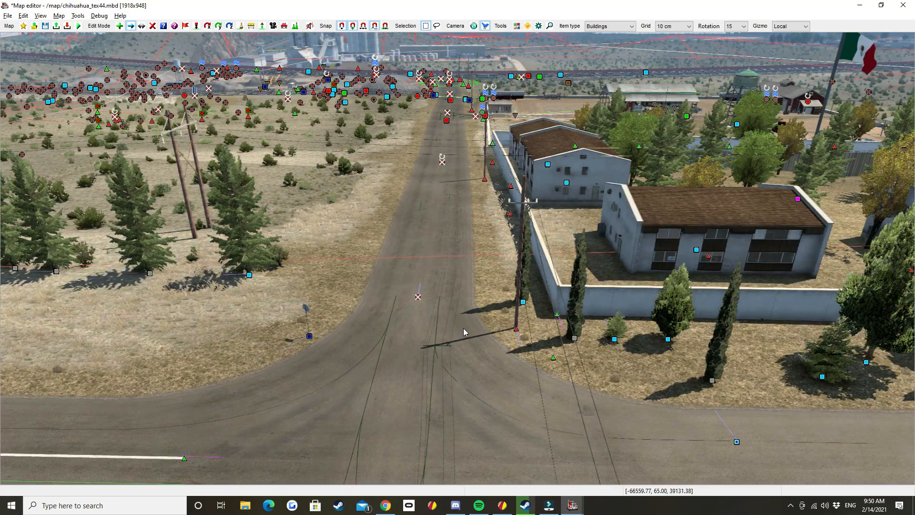
From the top-down camera, try deleting the box-selected side road and apartments, undo it, clear the selection and return to the perspective camera.
{"action": "key", "text": "space"}
{"action": "mouse_move", "coordinate": [524, 266]}
{"action": "right_mouse_down"}
{"action": "mouse_move", "coordinate": [497, 398]}
{"action": "mouse_move", "coordinate": [503, 505]}
{"action": "mouse_move", "coordinate": [456, 336]}
{"action": "mouse_move", "coordinate": [463, 439]}
{"action": "right_mouse_up"}
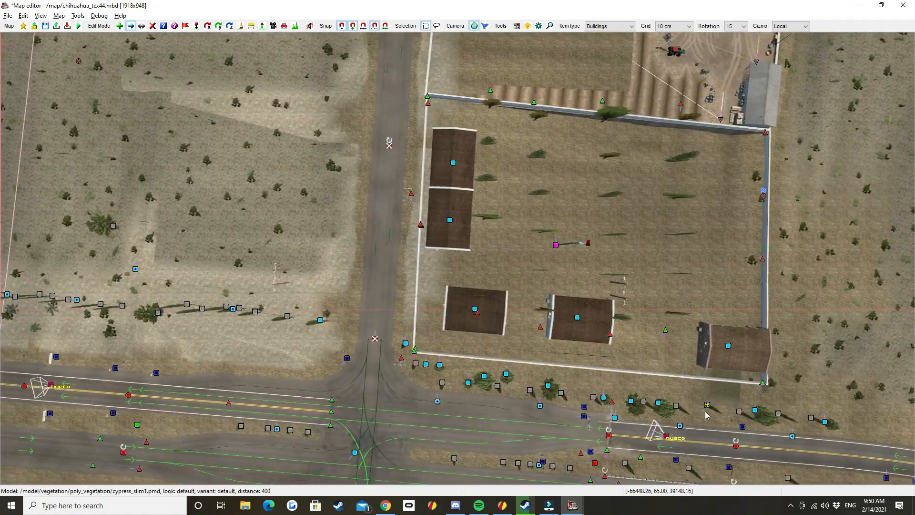
{"action": "left_click_drag", "start_coordinate": [677, 386], "coordinate": [335, 108]}
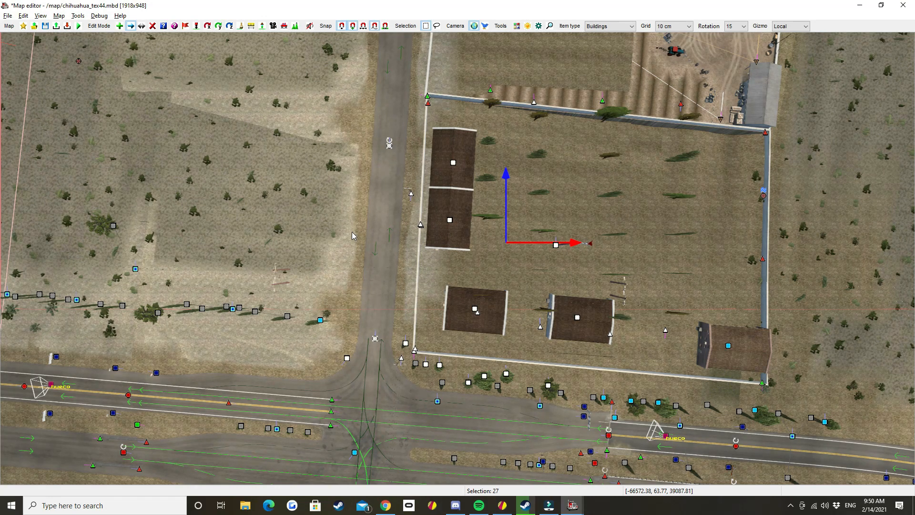
{"action": "key", "text": "Delete"}
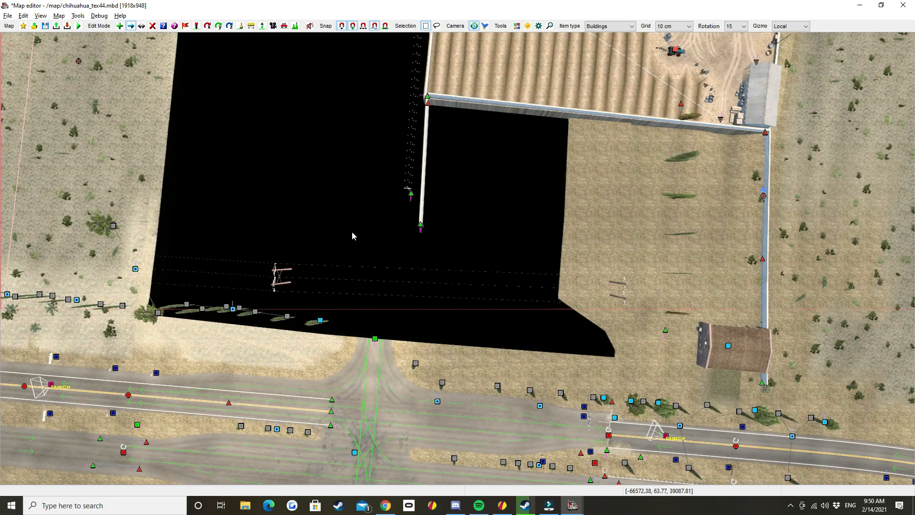
{"action": "key", "text": "ctrl+z"}
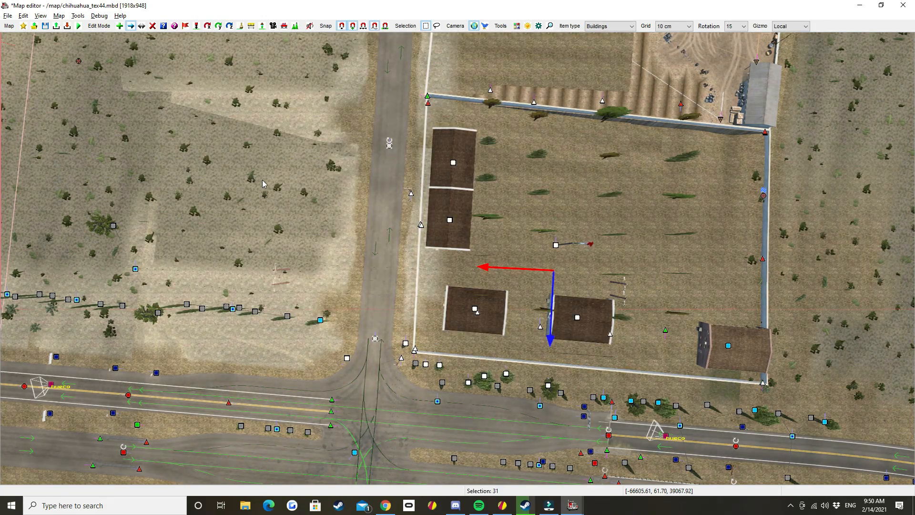
{"action": "left_click", "coordinate": [264, 184]}
{"action": "key", "text": "p"}
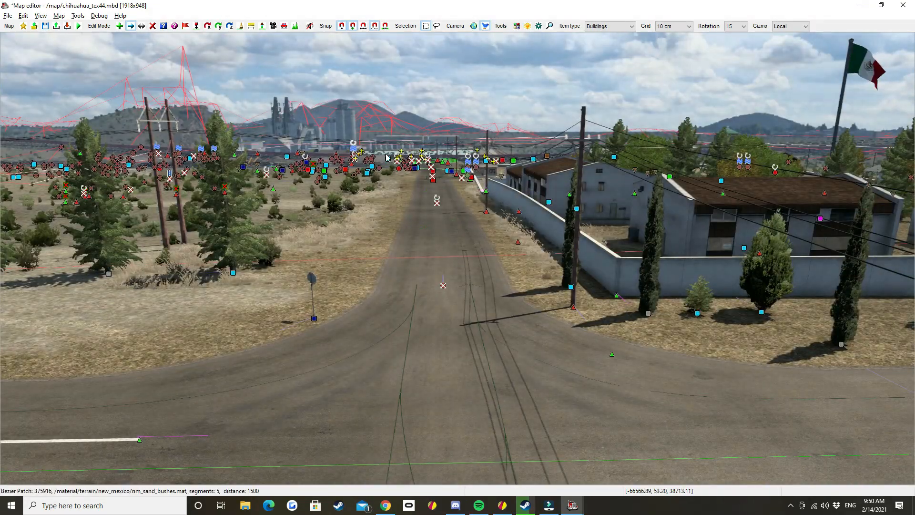
In node properties mode, open the nearest apartment building's node and try a yaw rotation of 100.
{"action": "left_click", "coordinate": [174, 28]}
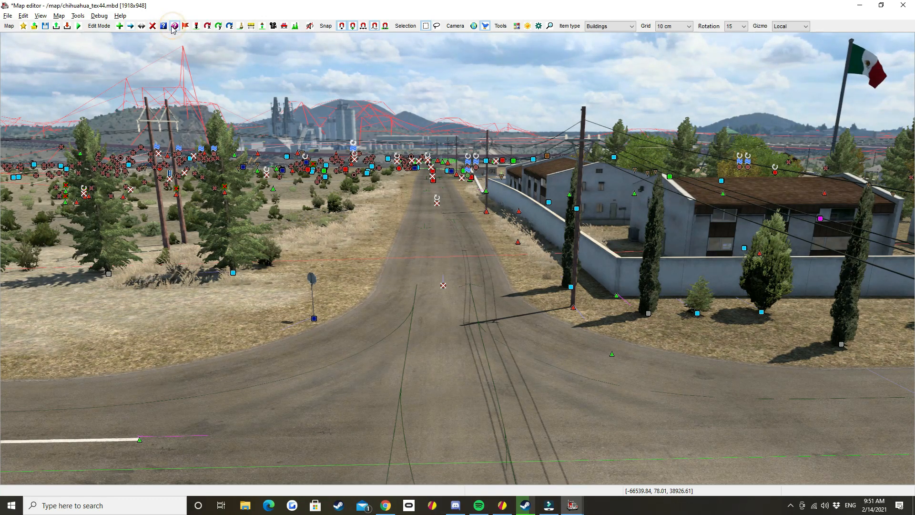
{"action": "right_click_drag", "start_coordinate": [514, 368], "coordinate": [562, 273]}
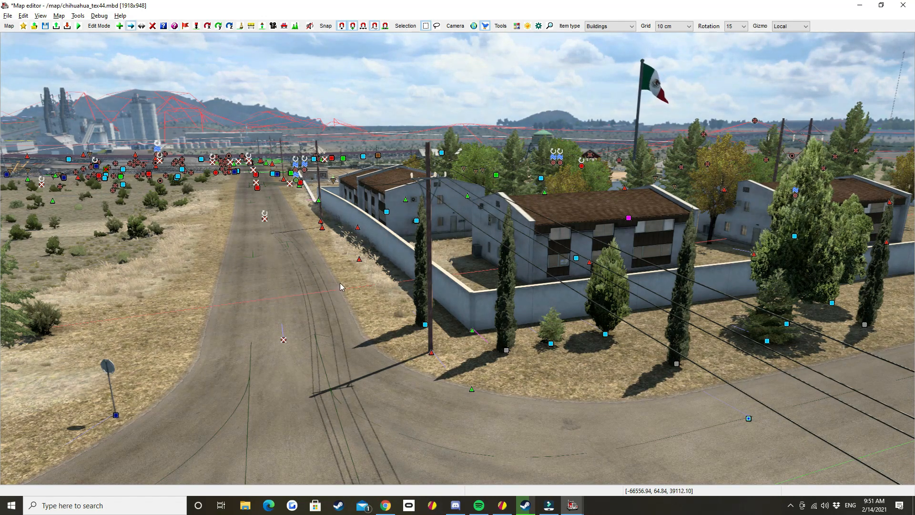
{"action": "double_click", "coordinate": [576, 258]}
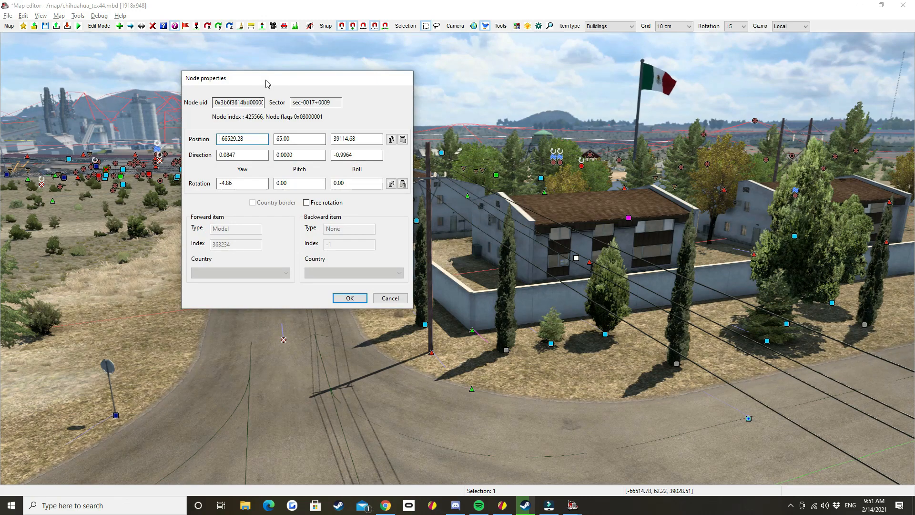
{"action": "left_click_drag", "start_coordinate": [187, 77], "coordinate": [266, 78]}
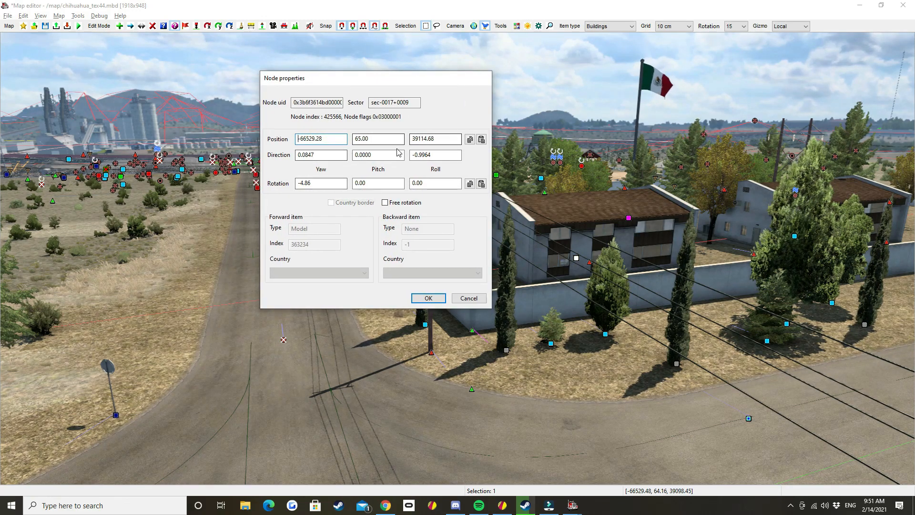
{"action": "left_click", "coordinate": [333, 185]}
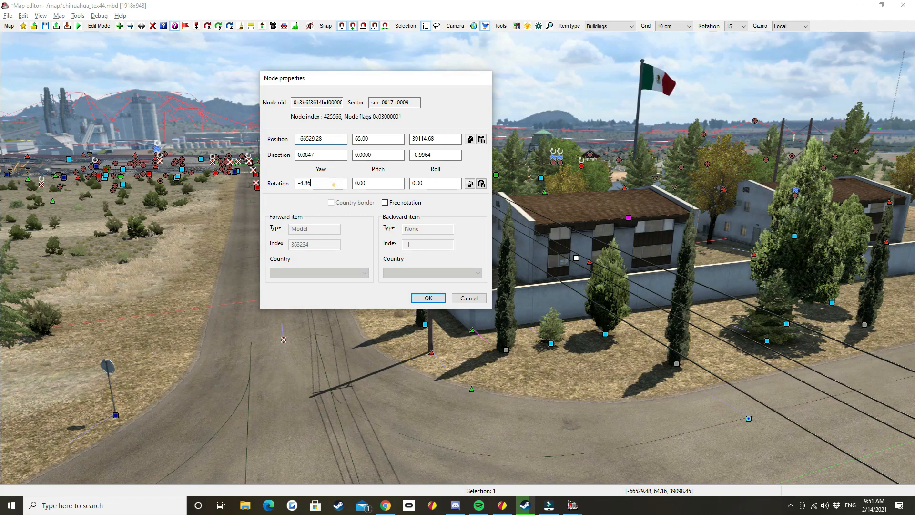
{"action": "double_click", "coordinate": [333, 184]}
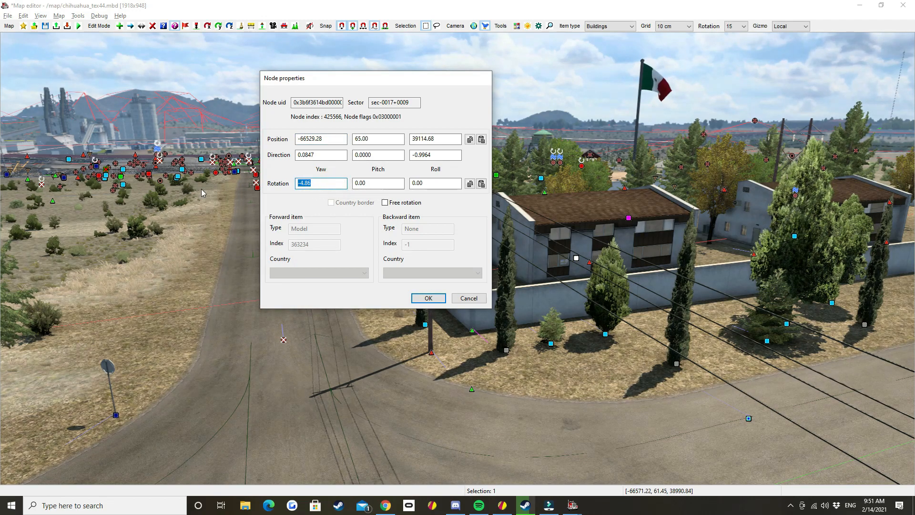
{"action": "type", "text": "10"}
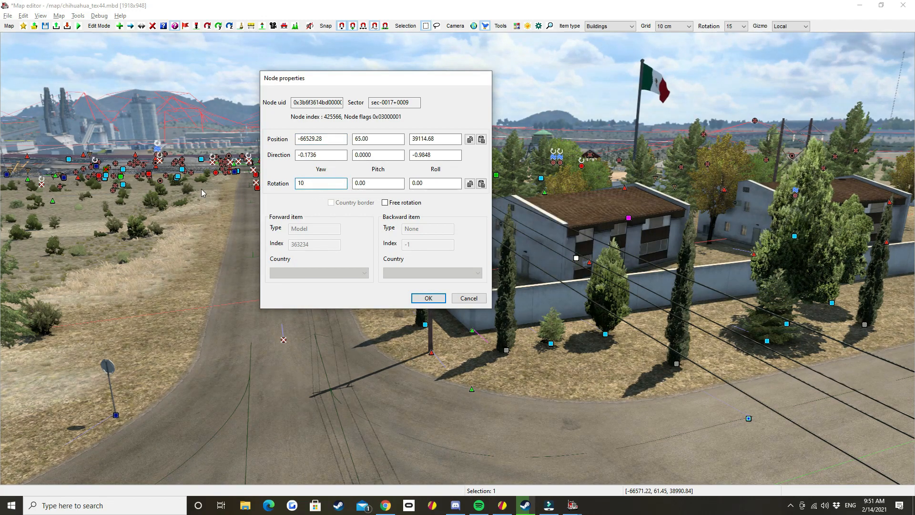
{"action": "type", "text": "0"}
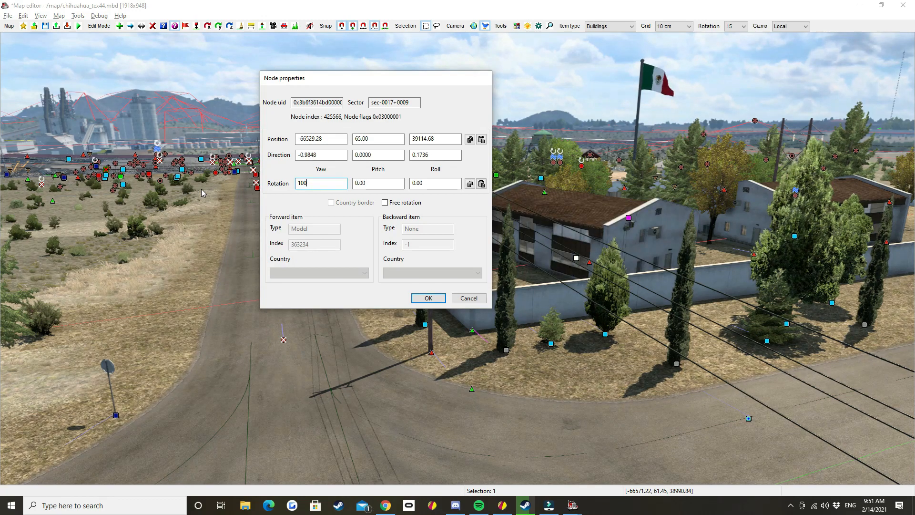
Try pitch rotations of 50 and 1 and a roll of 30 on the apartment's node, and cancel all the node changes.
{"action": "type", "text": "50"}
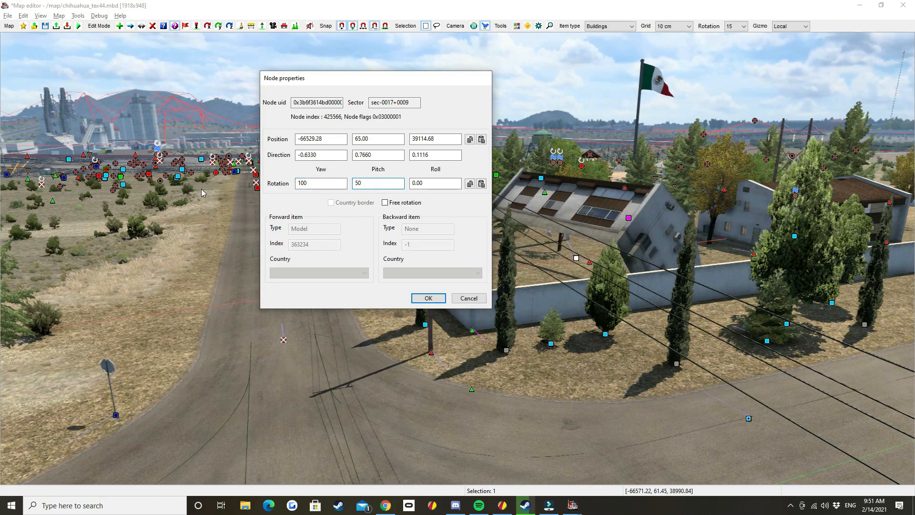
{"action": "key", "text": "BackSpace"}
{"action": "key", "text": "BackSpace"}
{"action": "type", "text": "1"}
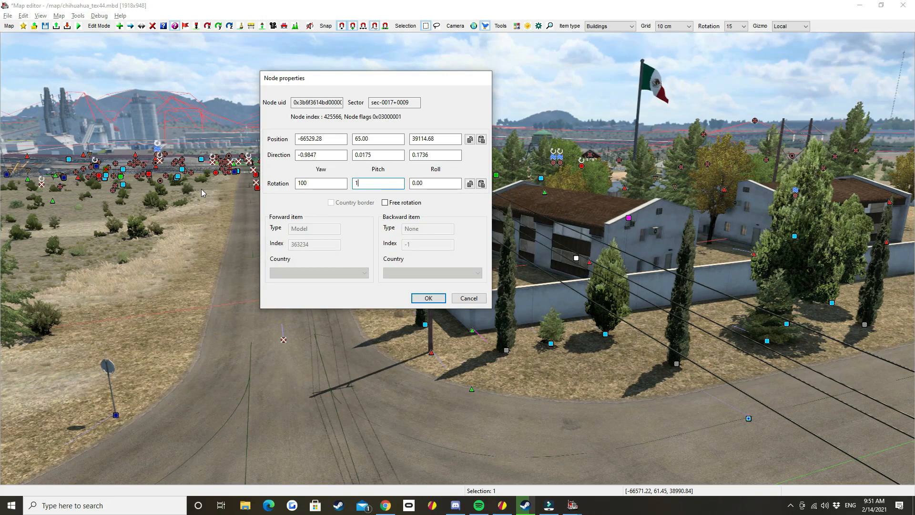
{"action": "type", "text": "30"}
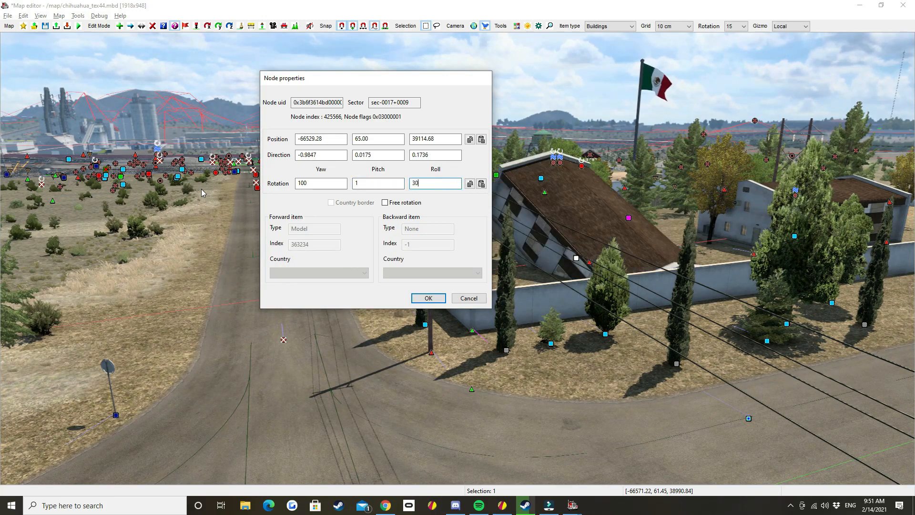
{"action": "key", "text": "BackSpace"}
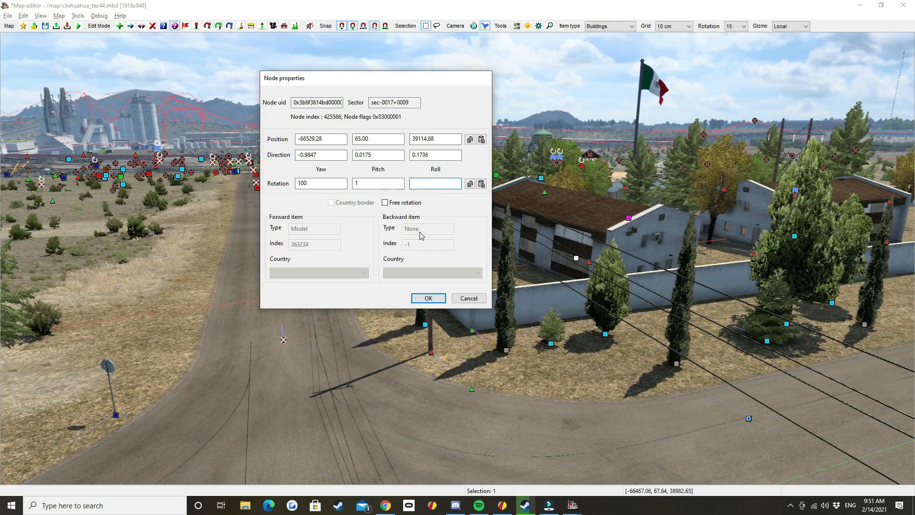
{"action": "left_click", "coordinate": [476, 302]}
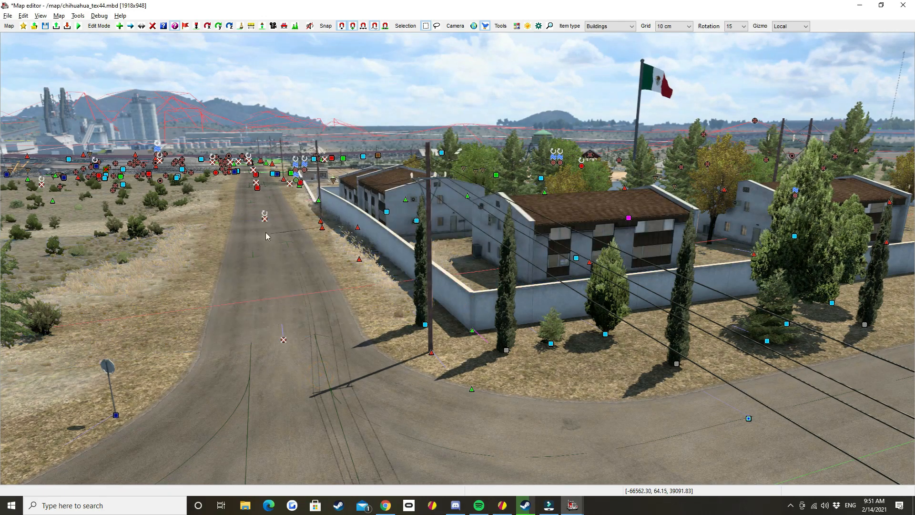
View the node properties of the farther side road node and close them without changes.
{"action": "double_click", "coordinate": [267, 218]}
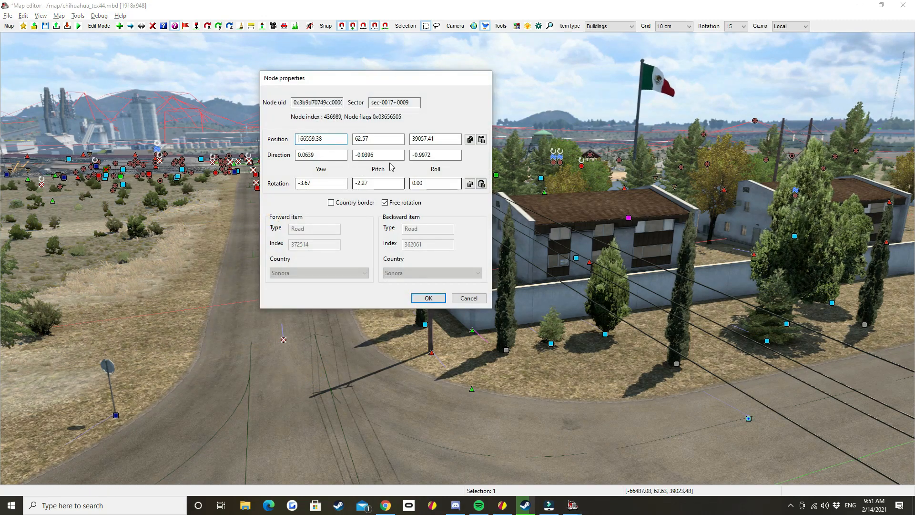
{"action": "key", "text": "Escape"}
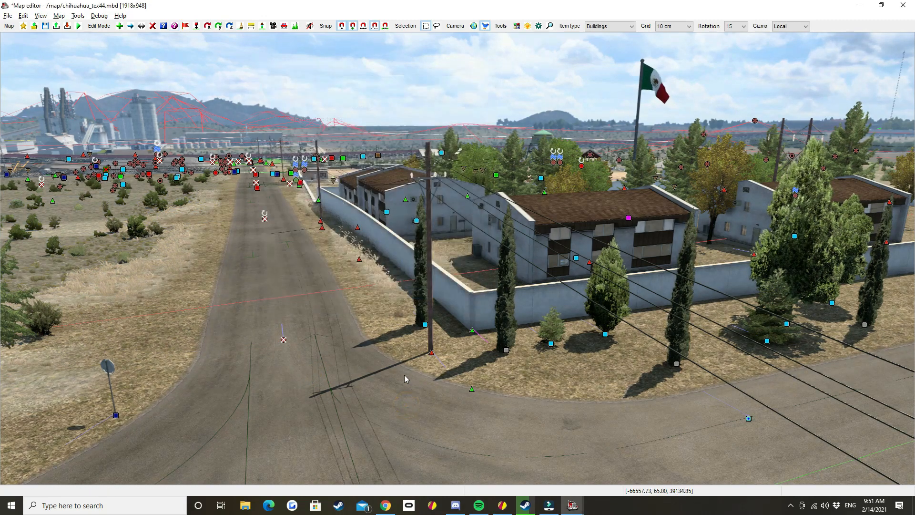
Select the side road node nearest the junction in height mode, and switch it to move mode.
{"action": "left_click", "coordinate": [198, 27]}
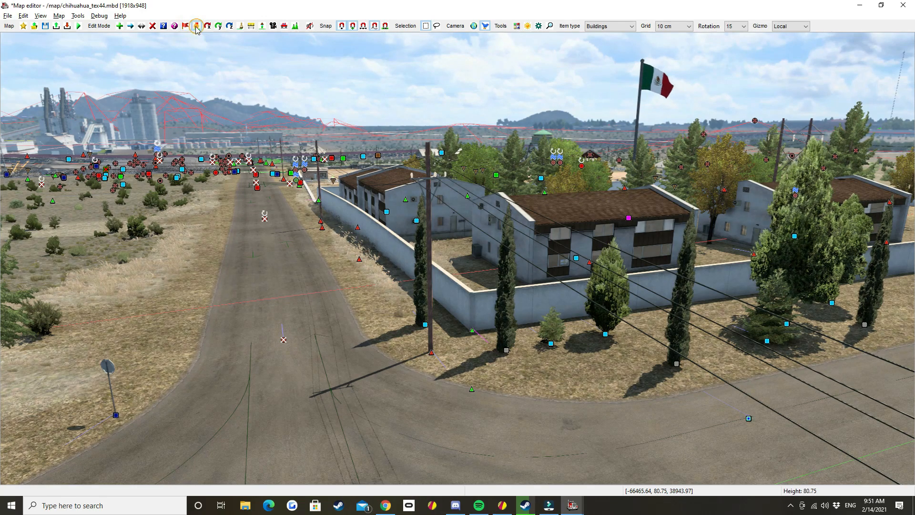
{"action": "left_click", "coordinate": [284, 339]}
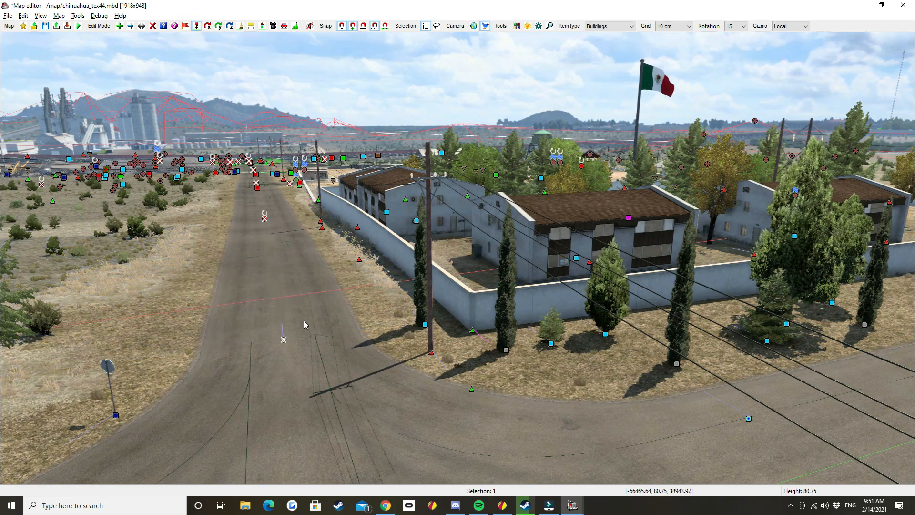
{"action": "key", "text": "m"}
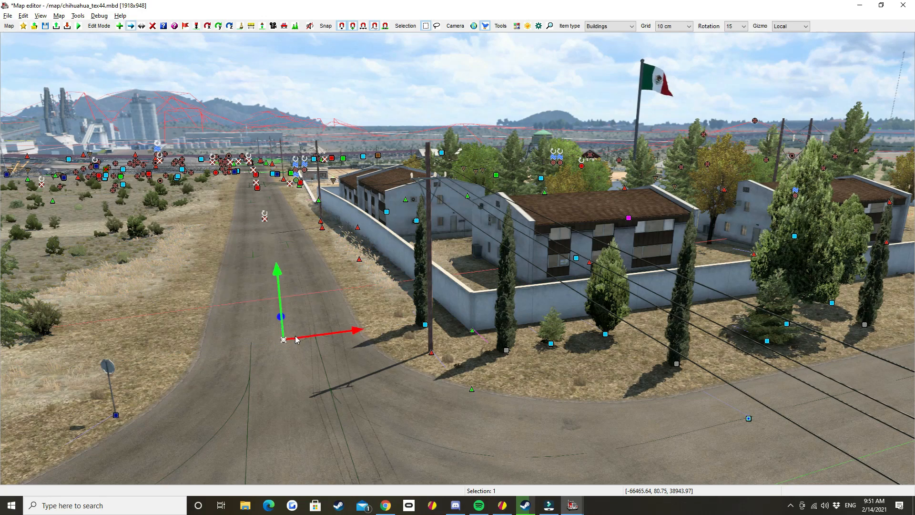
Go through the rotate X, Y and Z modes for the selected road node, return to rotate X and clear the selection.
{"action": "left_click", "coordinate": [210, 29]}
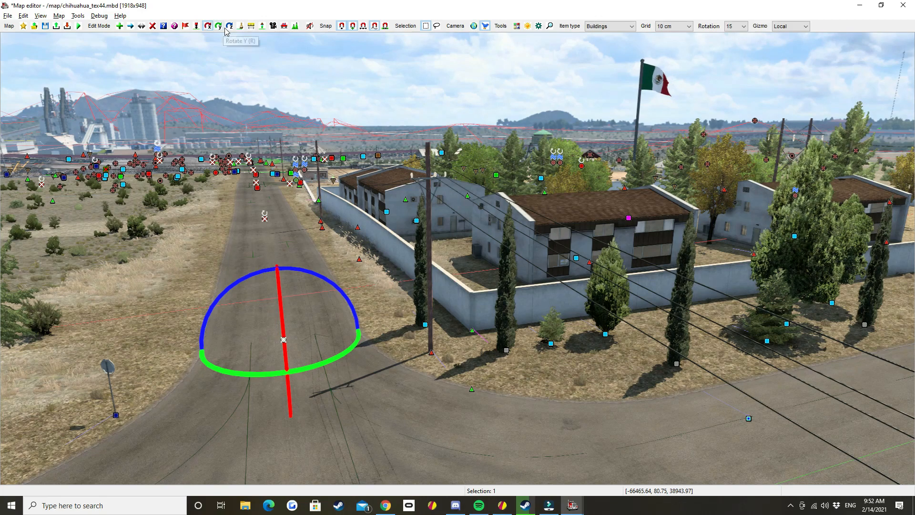
{"action": "left_click", "coordinate": [216, 27]}
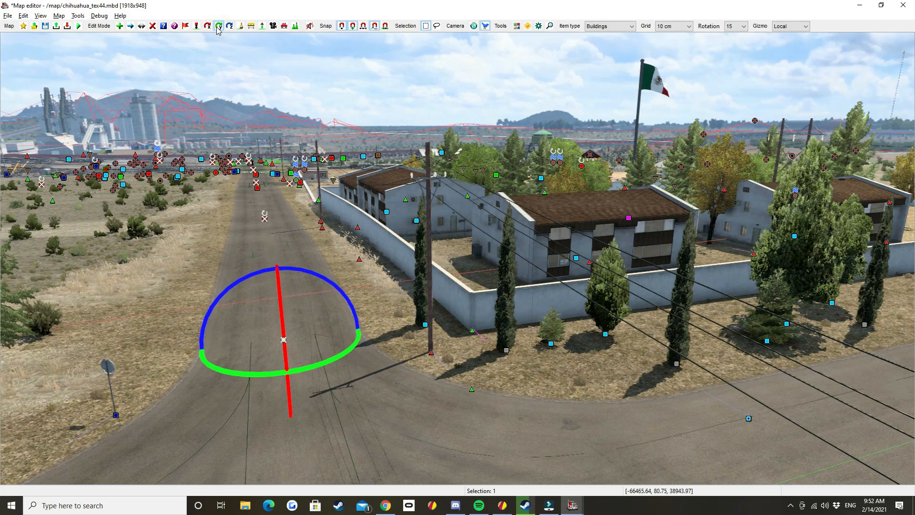
{"action": "left_click", "coordinate": [231, 27]}
{"action": "left_click", "coordinate": [208, 26]}
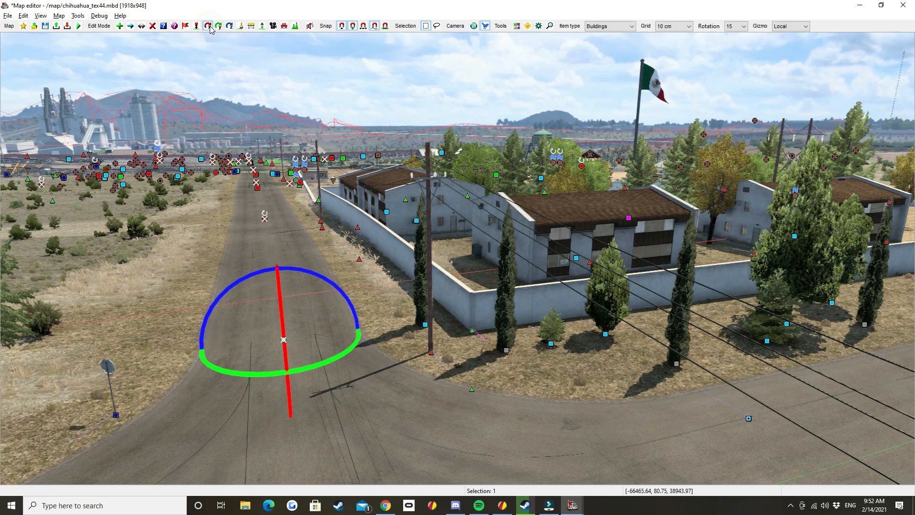
{"action": "left_click", "coordinate": [387, 388]}
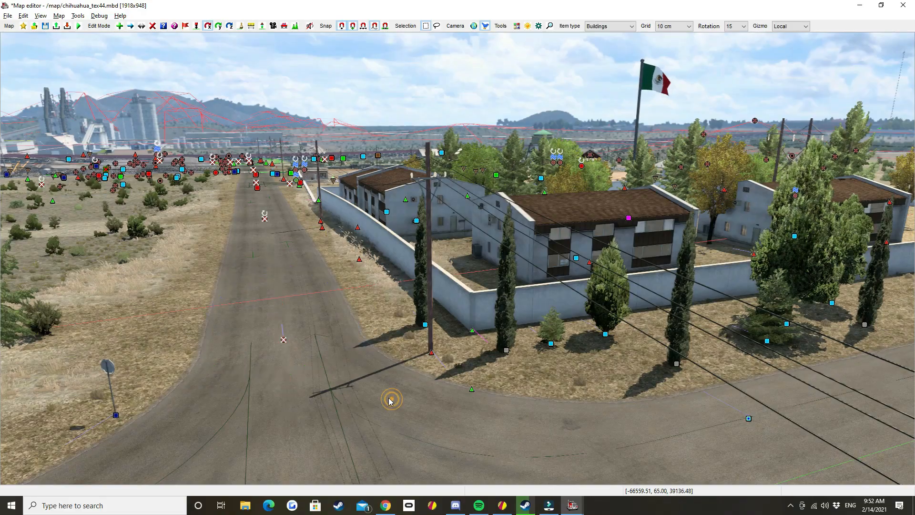
Select the second apartment building along the side road, try rotating it around the green axis, and undo the rotation.
{"action": "left_click", "coordinate": [264, 218]}
{"action": "middle_click_drag", "start_coordinate": [284, 222], "coordinate": [451, 344]}
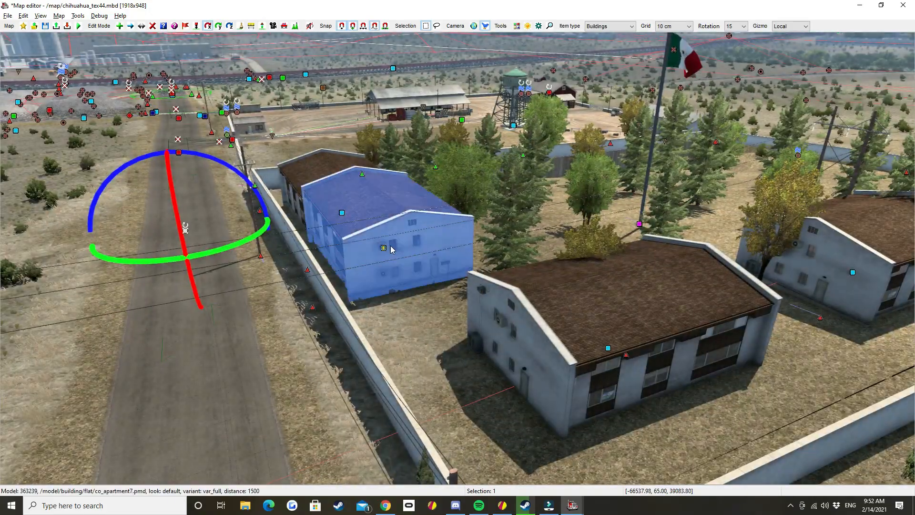
{"action": "left_click", "coordinate": [393, 299]}
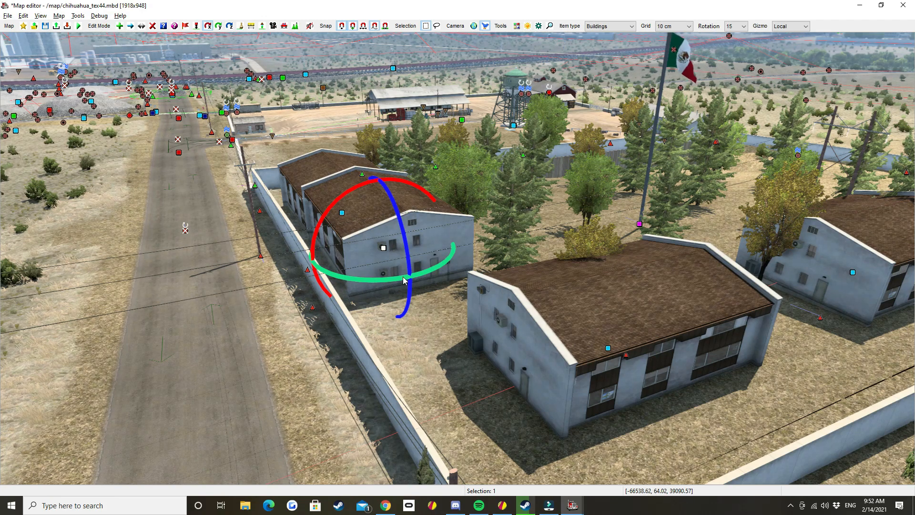
{"action": "left_click_drag", "start_coordinate": [383, 283], "coordinate": [281, 286]}
{"action": "key", "text": "ctrl+z"}
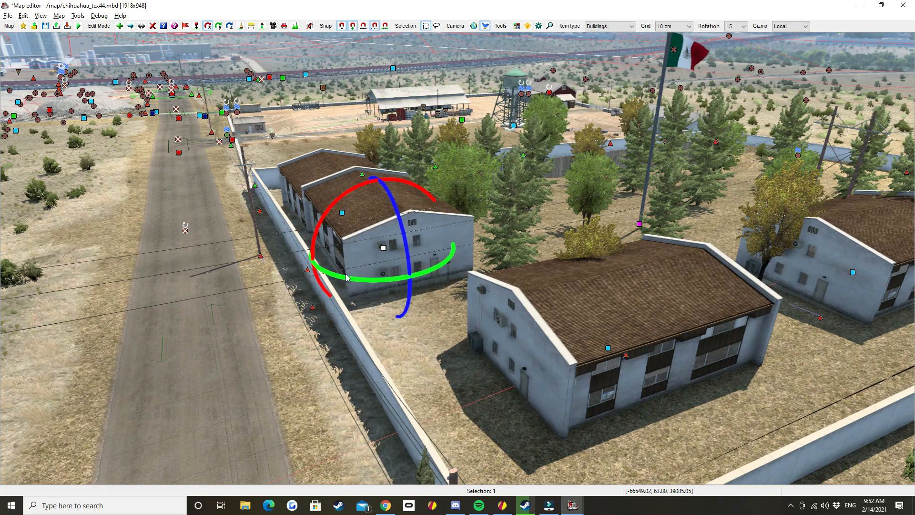
Try tilting the second apartment building around its horizontal axes, undo the rotations and clear the selection.
{"action": "left_click_drag", "start_coordinate": [404, 248], "coordinate": [352, 205]}
{"action": "key", "text": "ctrl+z"}
{"action": "key", "text": "ctrl+z"}
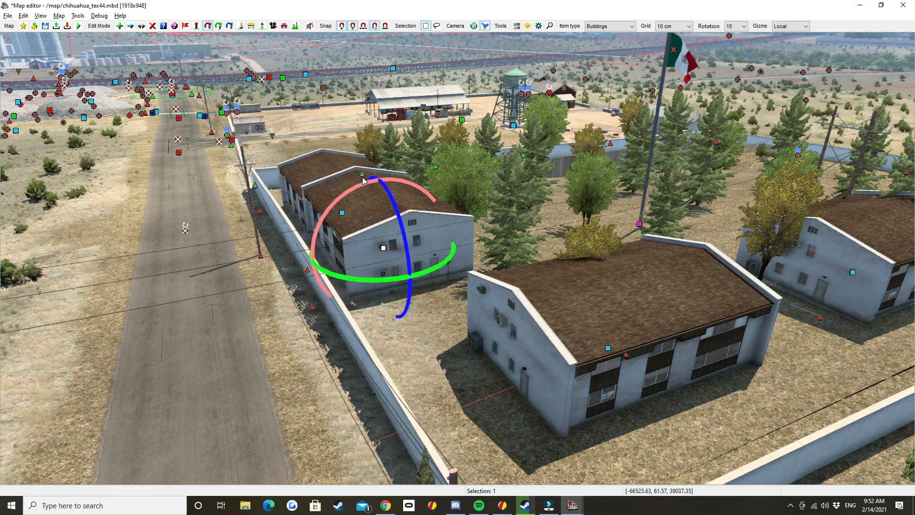
{"action": "left_click_drag", "start_coordinate": [383, 254], "coordinate": [440, 298]}
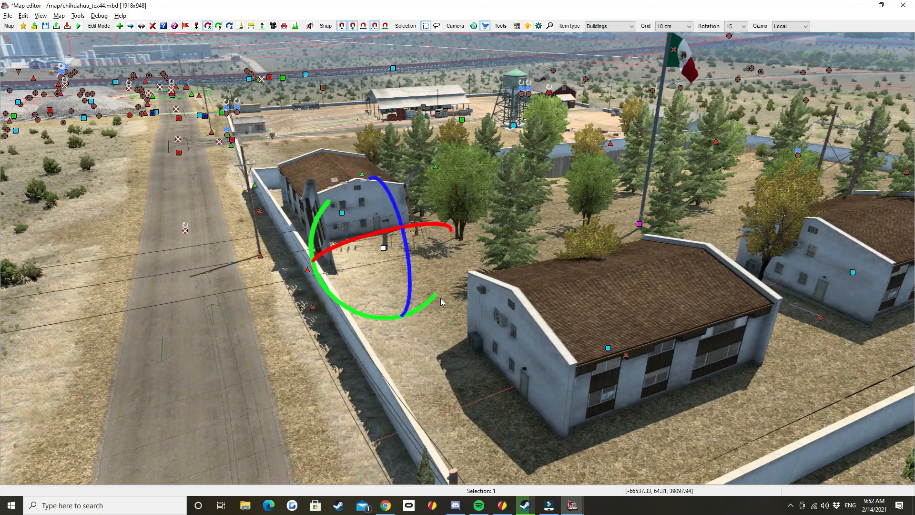
{"action": "key", "text": "ctrl+z"}
{"action": "left_click", "coordinate": [437, 364]}
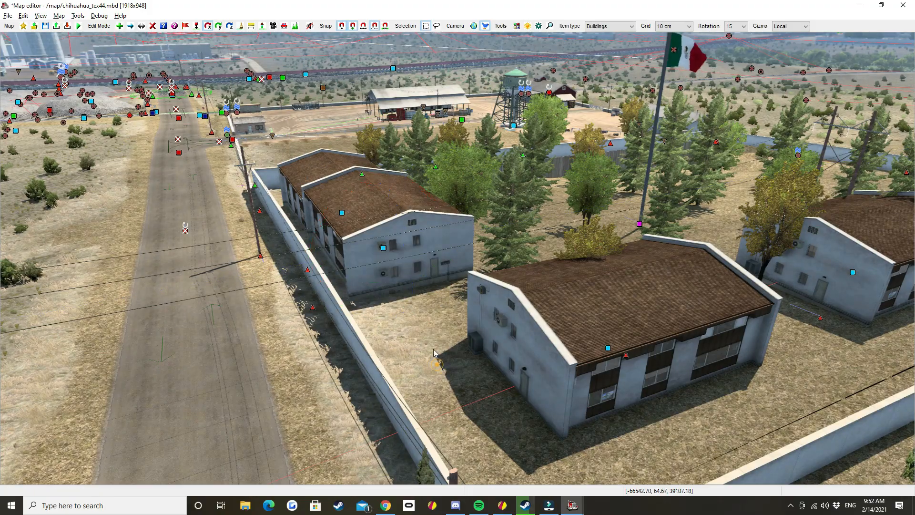
Select the side road node beside the apartments, try rotating it with the gizmo and clear the selection.
{"action": "left_click", "coordinate": [187, 238]}
{"action": "right_click_drag", "start_coordinate": [187, 238], "coordinate": [456, 256]}
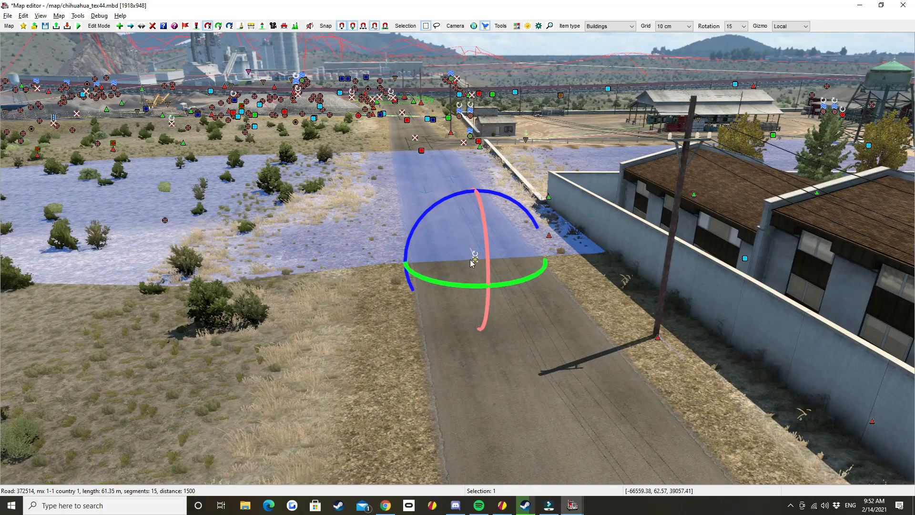
{"action": "left_click_drag", "start_coordinate": [490, 272], "coordinate": [515, 359]}
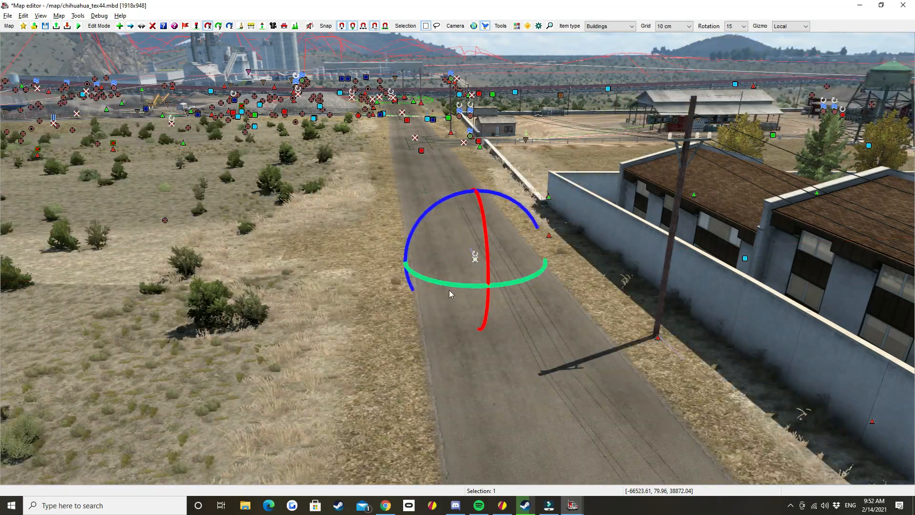
{"action": "left_click", "coordinate": [472, 348]}
Select the red node on the main road's double yellow line, try rotating the connected items and undo the rotation.
{"action": "right_click_drag", "start_coordinate": [471, 349], "coordinate": [471, 301]}
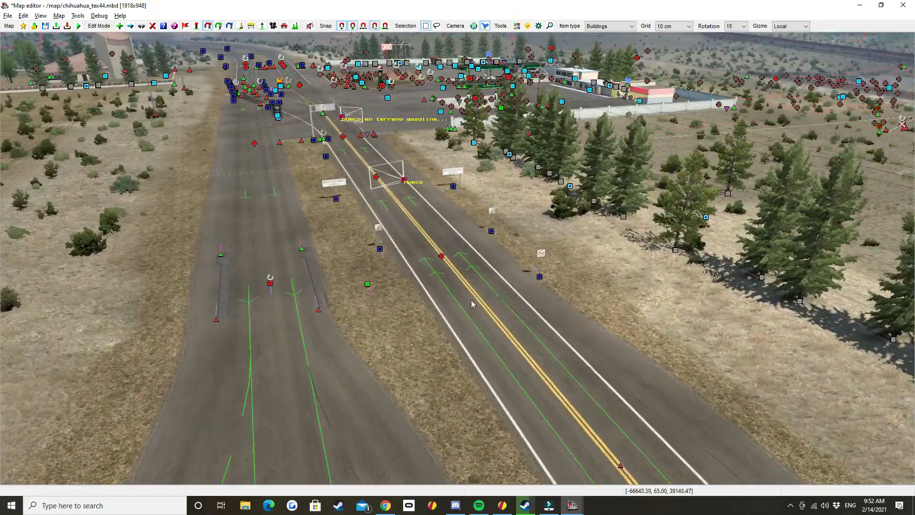
{"action": "left_click", "coordinate": [441, 256]}
{"action": "right_click_drag", "start_coordinate": [441, 257], "coordinate": [453, 273]}
{"action": "left_click_drag", "start_coordinate": [456, 291], "coordinate": [225, 345]}
{"action": "key", "text": "ctrl+z"}
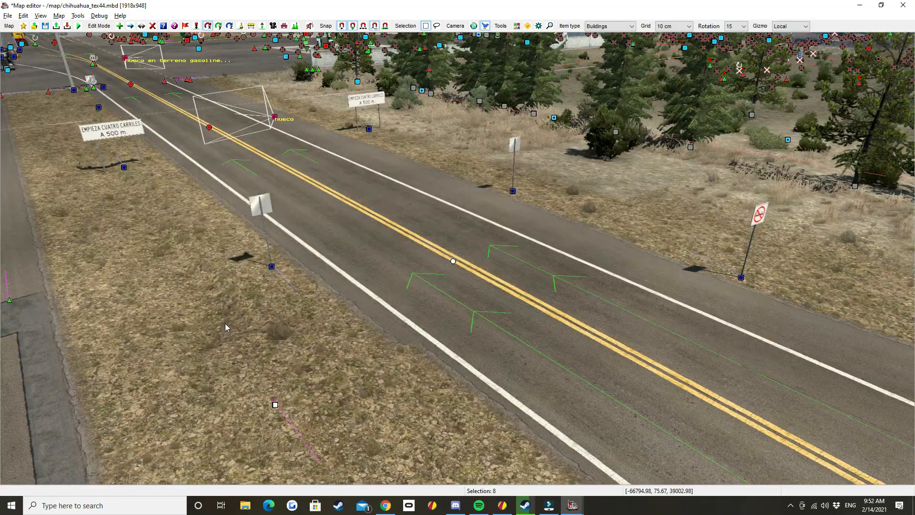
On the divided avenue beside the cemetery, try rotating the red node at the median opening, and undo the rotation.
{"action": "key", "text": "w"}
{"action": "right_click_drag", "start_coordinate": [632, 341], "coordinate": [482, 309]}
{"action": "key", "text": "s"}
{"action": "left_click", "coordinate": [414, 293]}
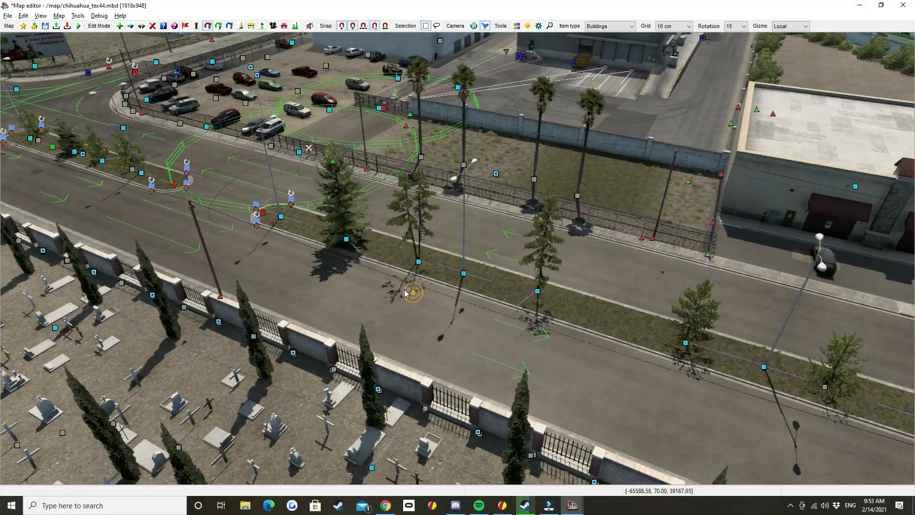
{"action": "left_click", "coordinate": [174, 185]}
{"action": "left_click_drag", "start_coordinate": [170, 227], "coordinate": [231, 244]}
{"action": "key", "text": "ctrl+z"}
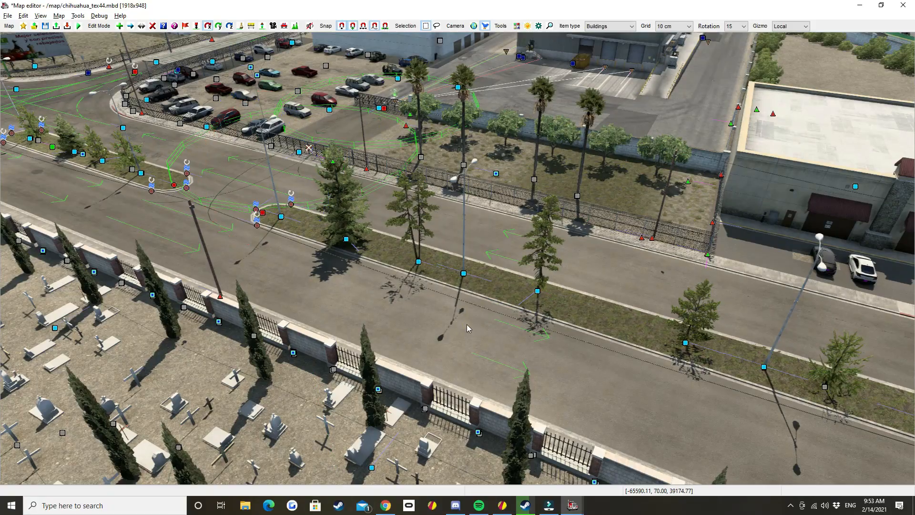
{"action": "right_click_drag", "start_coordinate": [467, 324], "coordinate": [458, 295]}
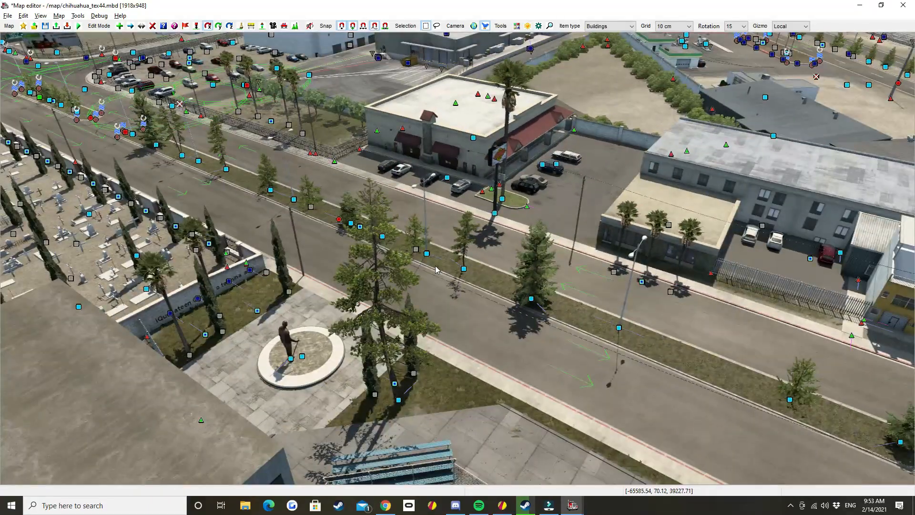
Select the red node in the avenue's median near the statue plaza, try rotating it around the vertical axis and clear the selection.
{"action": "left_click", "coordinate": [337, 219]}
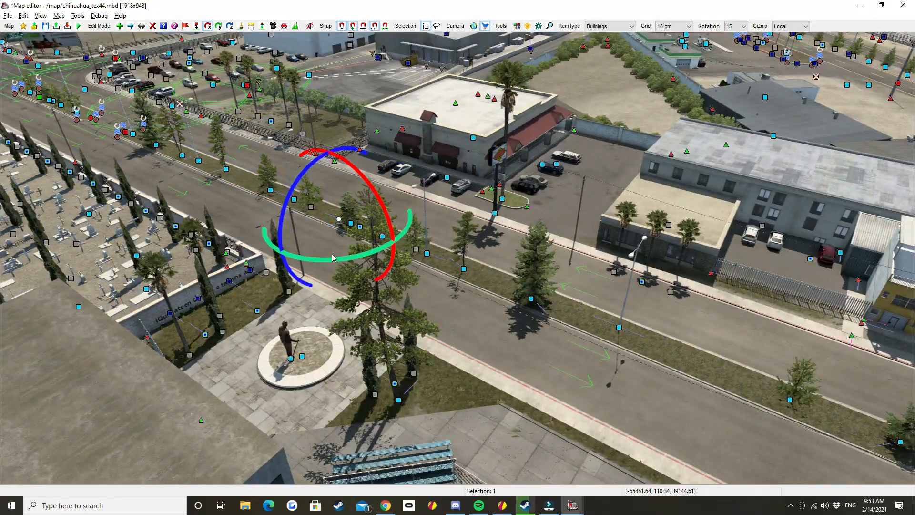
{"action": "mouse_move", "coordinate": [336, 260]}
{"action": "left_mouse_down"}
{"action": "mouse_move", "coordinate": [385, 257]}
{"action": "mouse_move", "coordinate": [429, 275]}
{"action": "mouse_move", "coordinate": [456, 305]}
{"action": "mouse_move", "coordinate": [401, 301]}
{"action": "mouse_move", "coordinate": [328, 276]}
{"action": "left_mouse_up"}
{"action": "right_click_drag", "start_coordinate": [389, 264], "coordinate": [494, 395]}
{"action": "scroll", "coordinate": [476, 305], "scroll_direction": "up", "scroll_amount": 3}
{"action": "left_click", "coordinate": [498, 410]}
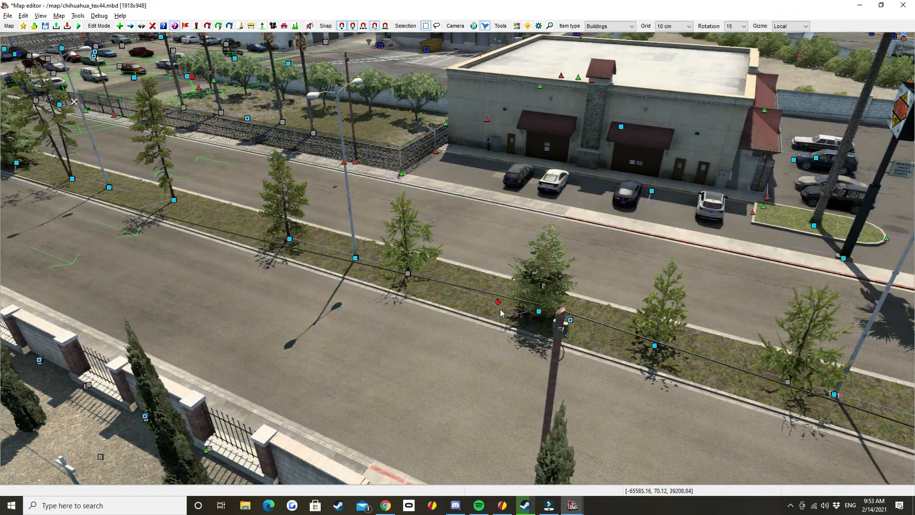
Enable free rotation in the median node's properties, try rotating the node around its vertical axis and clear the selection.
{"action": "double_click", "coordinate": [498, 302]}
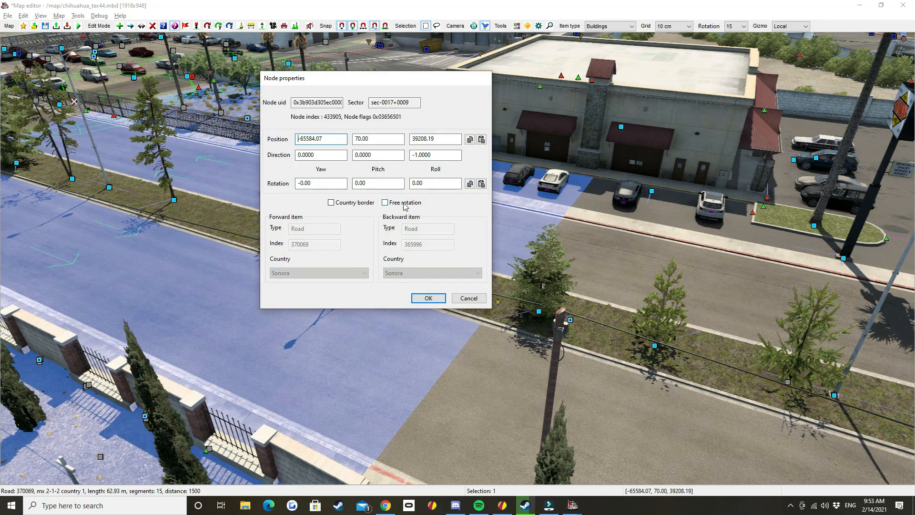
{"action": "left_click", "coordinate": [429, 299]}
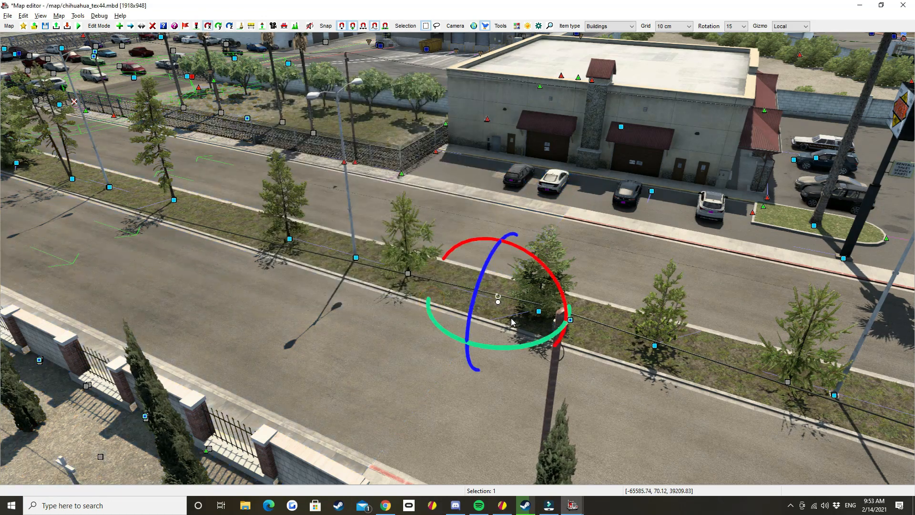
{"action": "left_click_drag", "start_coordinate": [508, 350], "coordinate": [443, 398]}
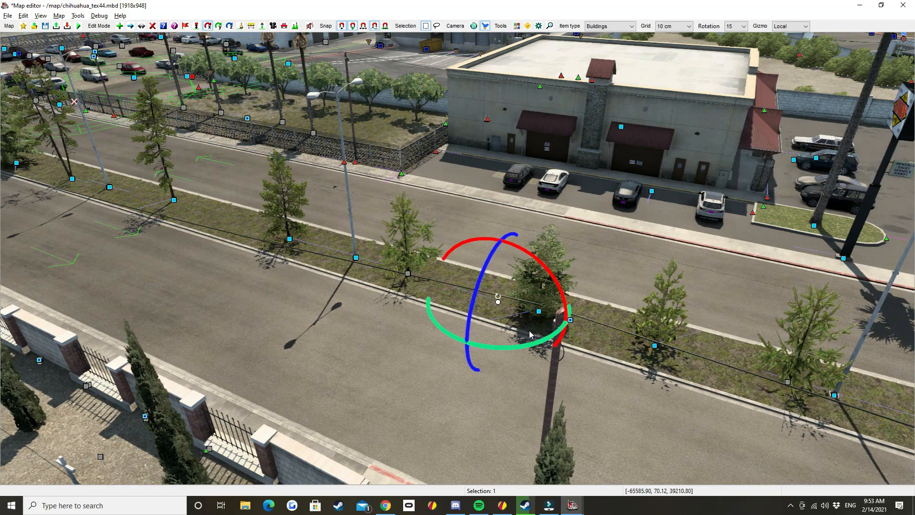
{"action": "left_click", "coordinate": [545, 401]}
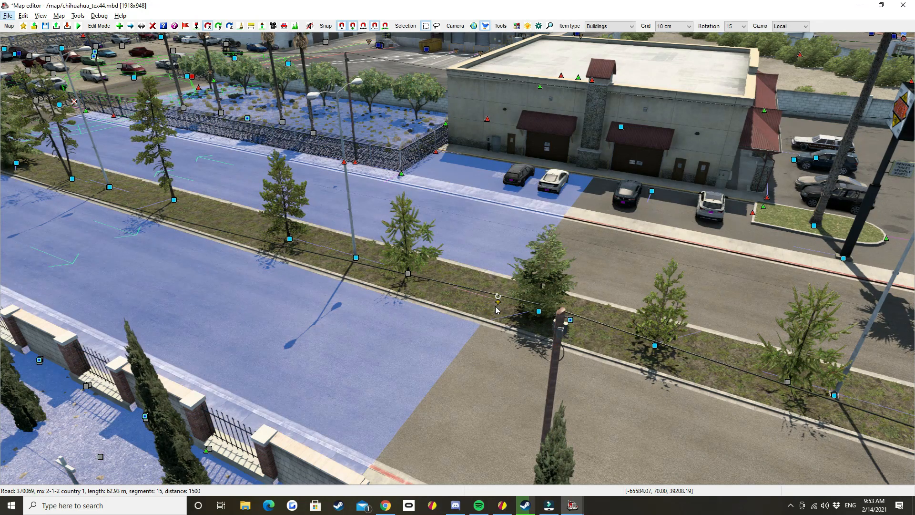
{"action": "left_click", "coordinate": [497, 302]}
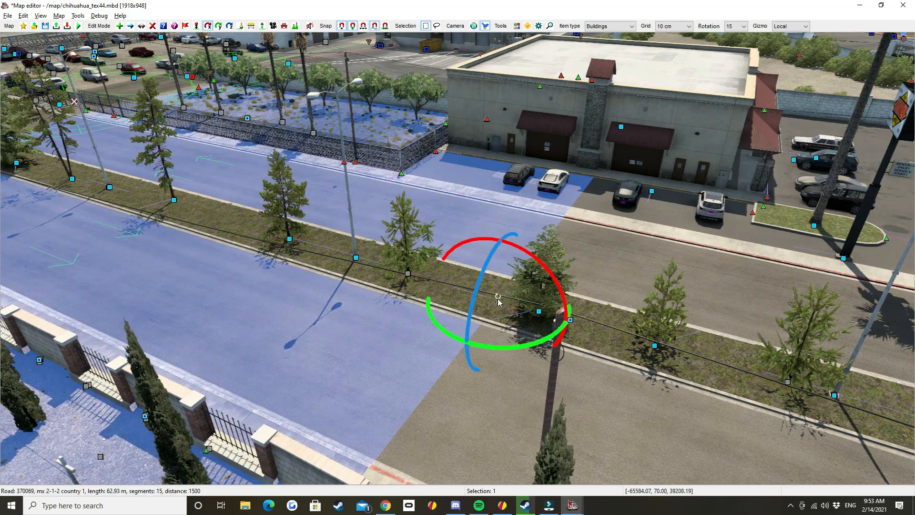
{"action": "left_click", "coordinate": [612, 432]}
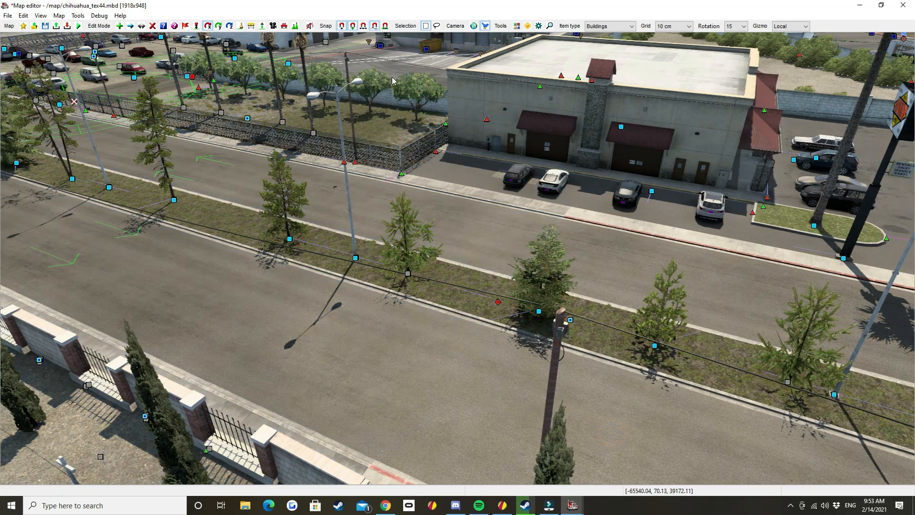
Travel from the cemetery avenue to the unfinished highway on the embankment outside town and examine its roadway and construction area.
{"action": "scroll", "coordinate": [381, 197], "scroll_direction": "down", "scroll_amount": 3}
{"action": "middle_click_drag", "start_coordinate": [380, 196], "coordinate": [507, 311]}
{"action": "scroll", "coordinate": [506, 311], "scroll_direction": "up", "scroll_amount": 3}
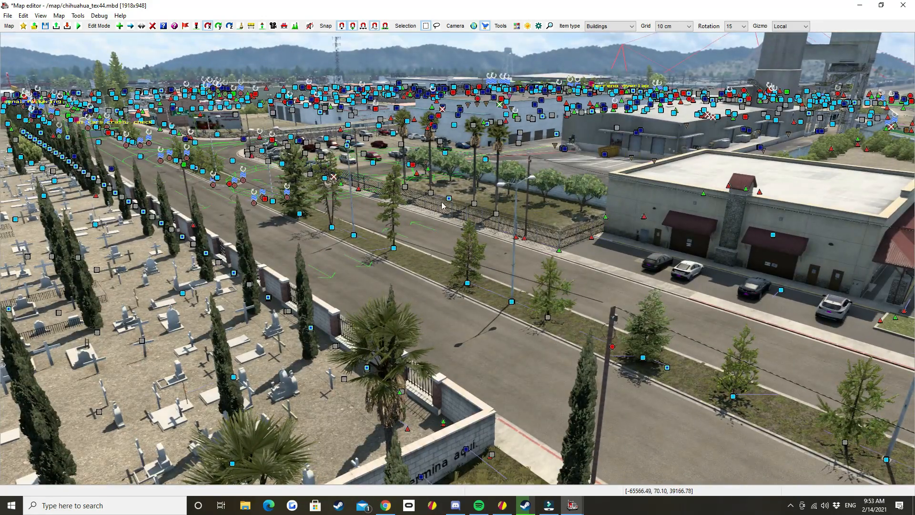
{"action": "middle_click_drag", "start_coordinate": [279, 97], "coordinate": [912, 121]}
{"action": "key", "text": "Left"}
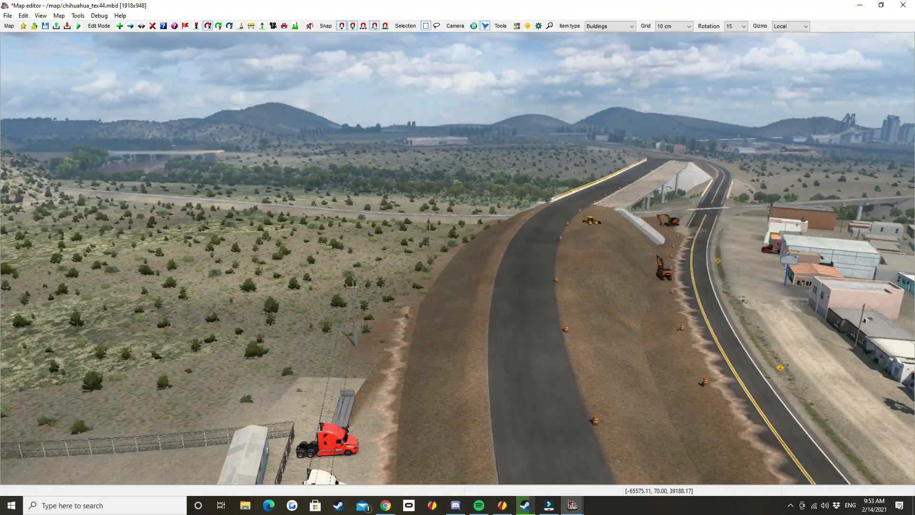
{"action": "middle_click_drag", "start_coordinate": [458, 257], "coordinate": [390, 272]}
{"action": "key", "text": "Up"}
{"action": "key", "text": "Down"}
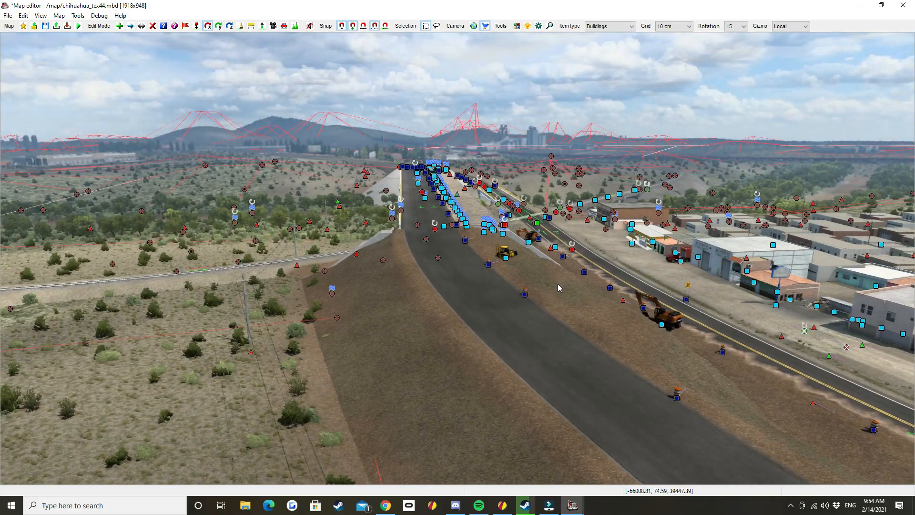